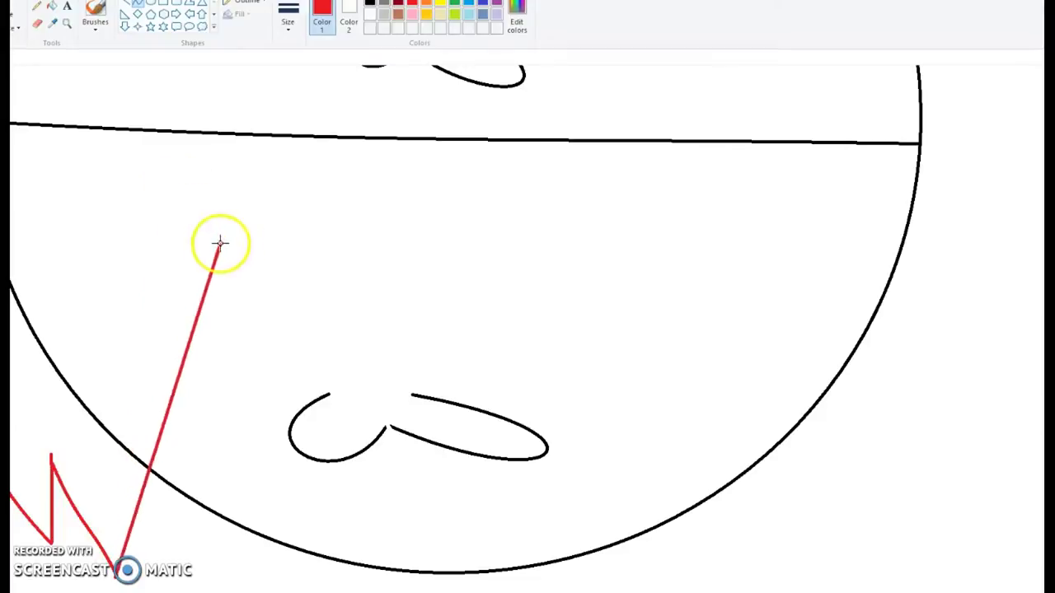
Delete the unfinished straight line and draw a red S-shaped curve from the lowest hair tip up into the face.
right_click(215, 386)
left_click(241, 396)
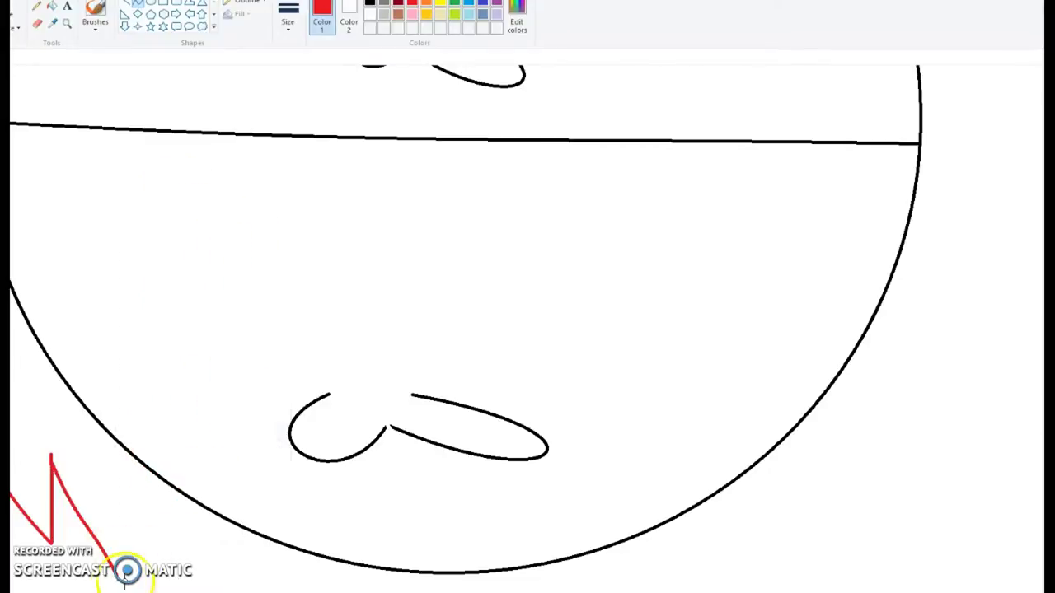
left_click_drag(116, 577, 224, 222)
left_click_drag(263, 443, 190, 391)
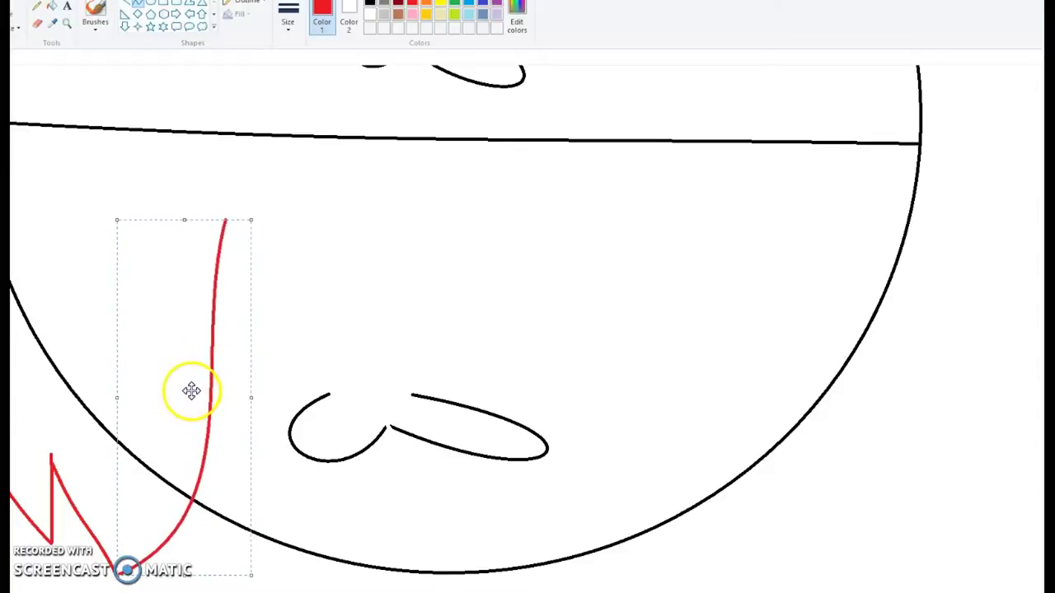
left_click_drag(283, 215, 252, 332)
left_click_drag(266, 284, 295, 265)
right_click(279, 273)
left_click(293, 281)
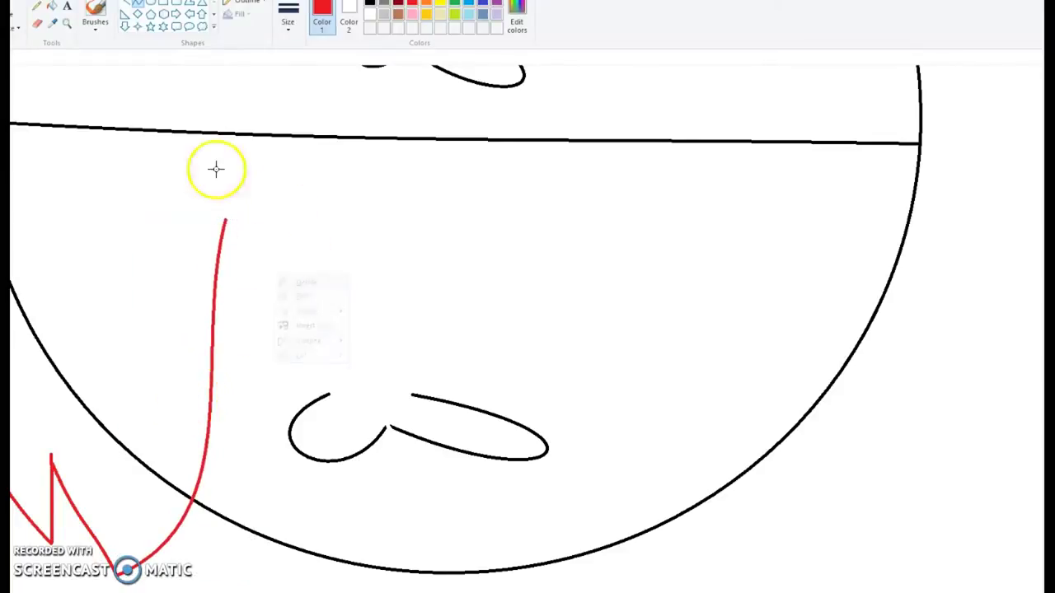
Draw a red wavy curve down from the top of the hair strand and a bowed curve rising from its lower end.
left_click(66, 23)
left_click(304, 278)
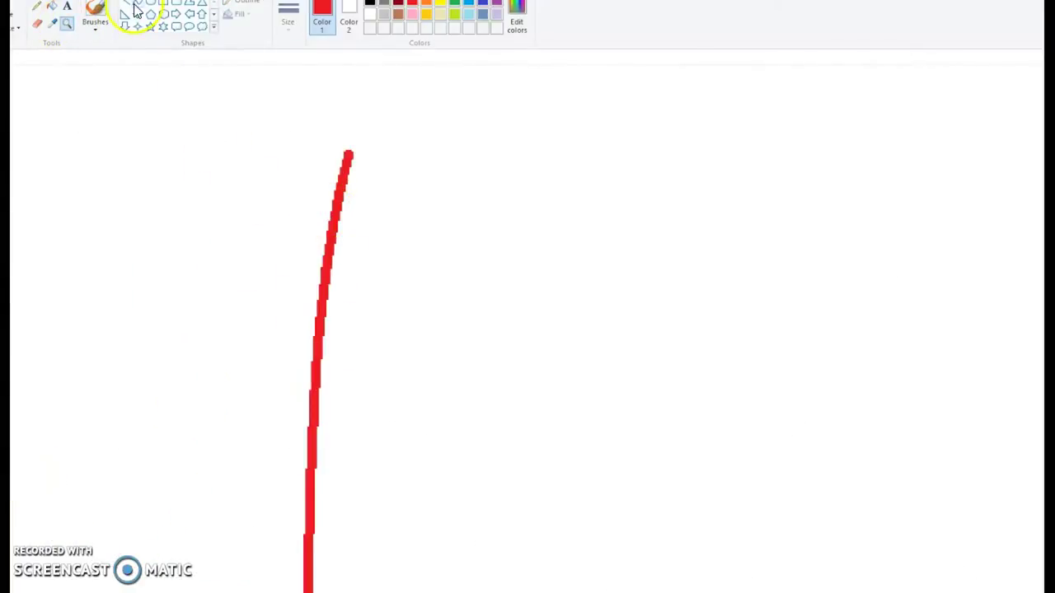
left_click_drag(343, 201, 542, 505)
left_click_drag(433, 358, 384, 372)
left_click_drag(503, 292, 566, 252)
mouse_move(675, 141)
left_mouse_down()
mouse_move(545, 488)
mouse_move(747, 424)
mouse_move(695, 503)
left_mouse_up()
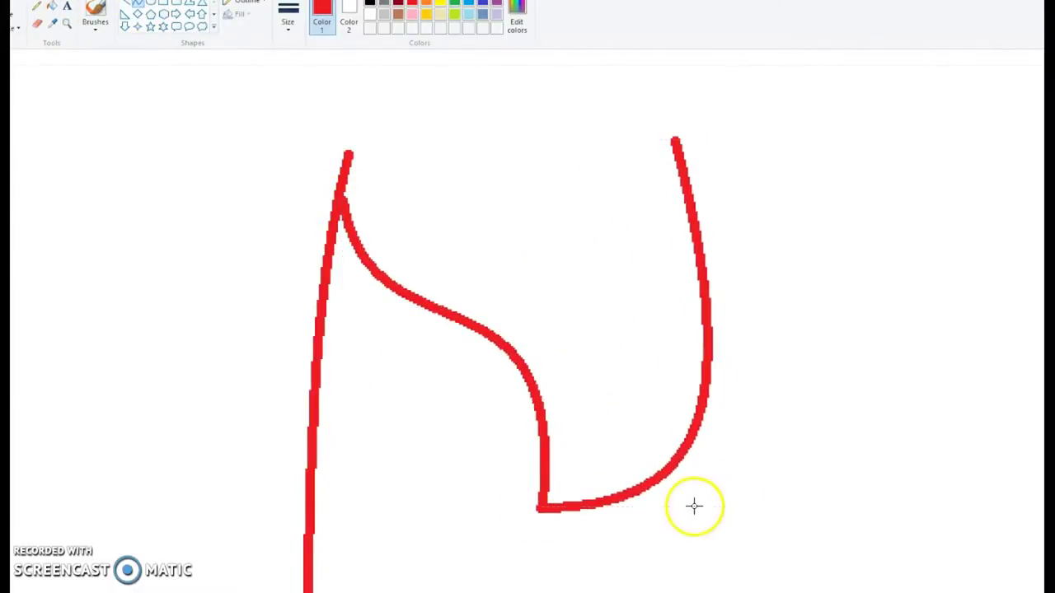
Draw a long, slightly bent red hair line from the inner bangs strand across the face to the opposite head outline.
left_click(70, 25)
right_click(83, 132)
right_click(82, 133)
right_click(83, 133)
left_click(568, 370)
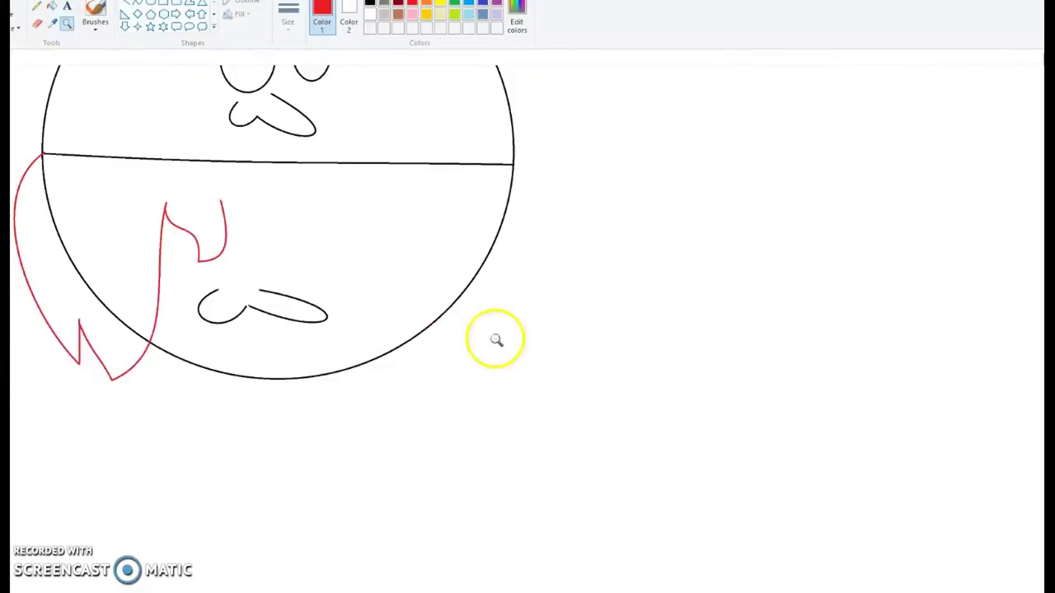
left_click(496, 340)
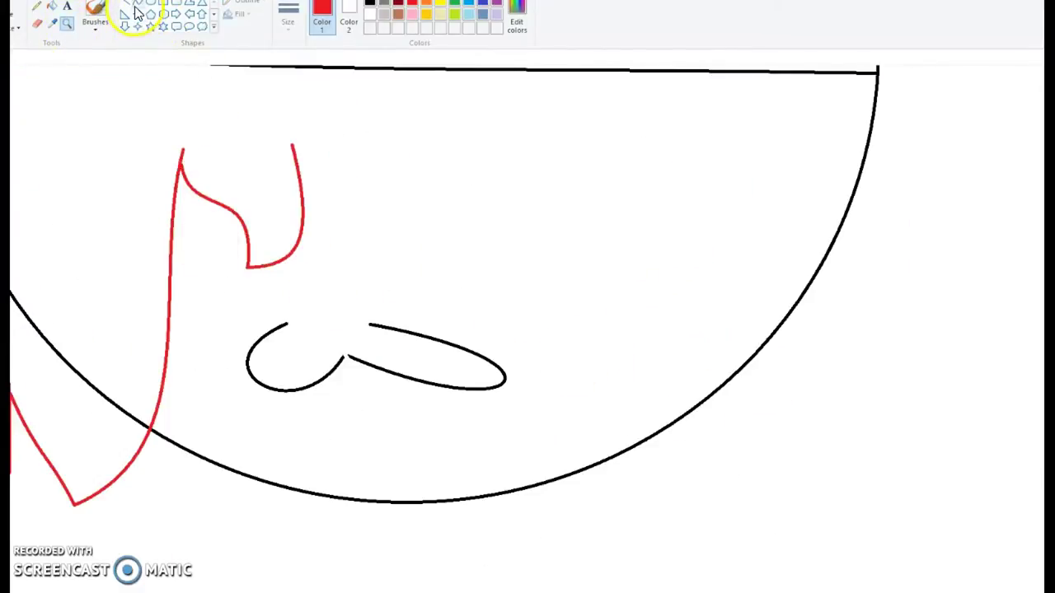
mouse_move(298, 168)
left_mouse_down()
mouse_move(766, 277)
mouse_move(836, 271)
mouse_move(816, 267)
left_mouse_up()
left_click_drag(383, 173, 549, 239)
mouse_move(228, 207)
left_mouse_down()
mouse_move(252, 257)
mouse_move(265, 245)
left_mouse_up()
right_click(251, 241)
left_click(272, 247)
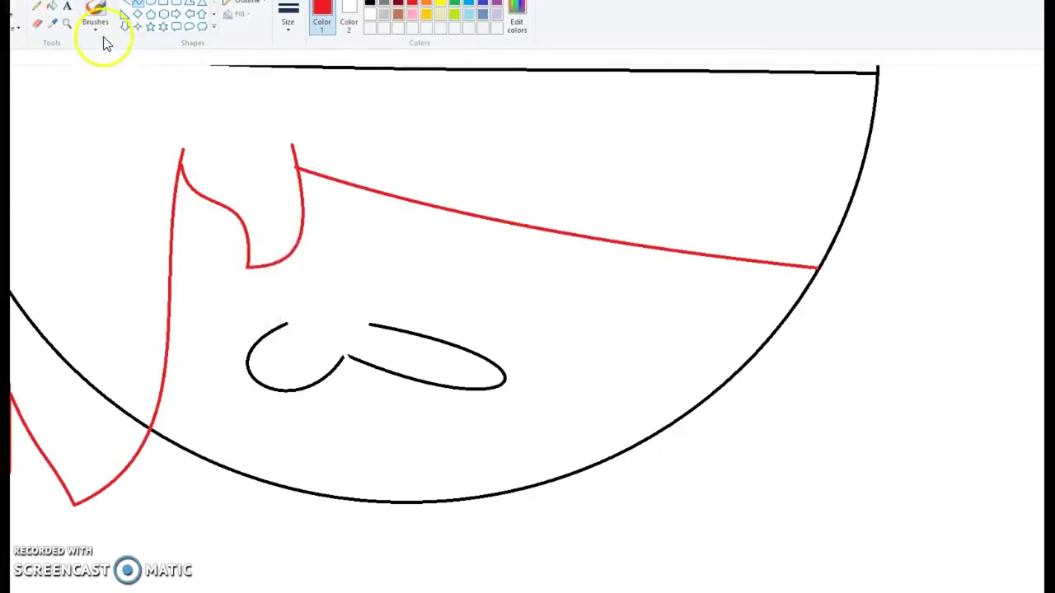
Fill the head outline segment behind the side hair with white and the connected red hair lines with black.
left_click(71, 24)
scroll(108, 150, "up", 3)
left_click(124, 318)
left_click(259, 326)
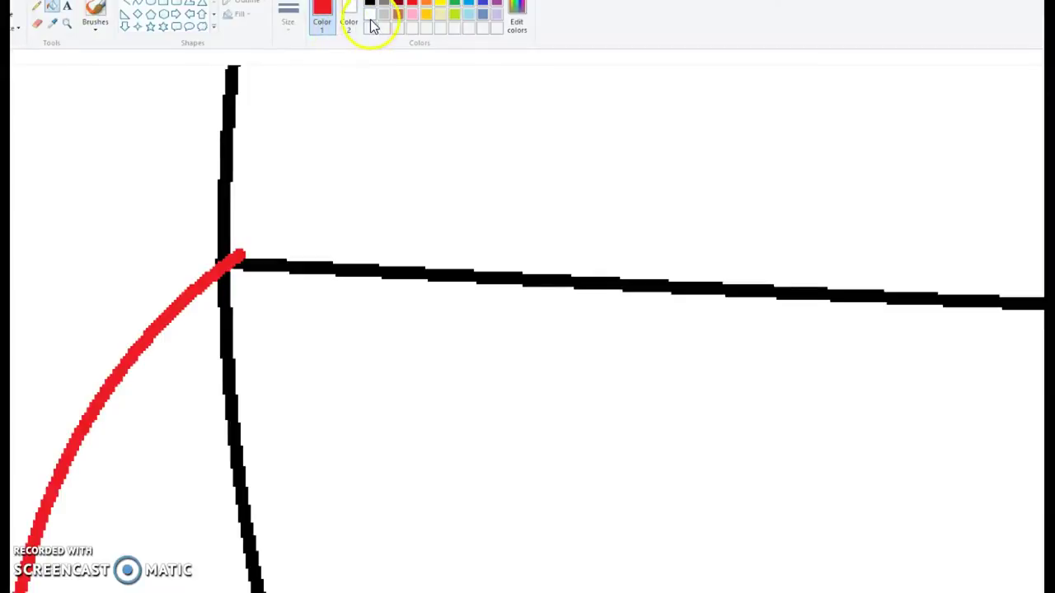
left_click(230, 351)
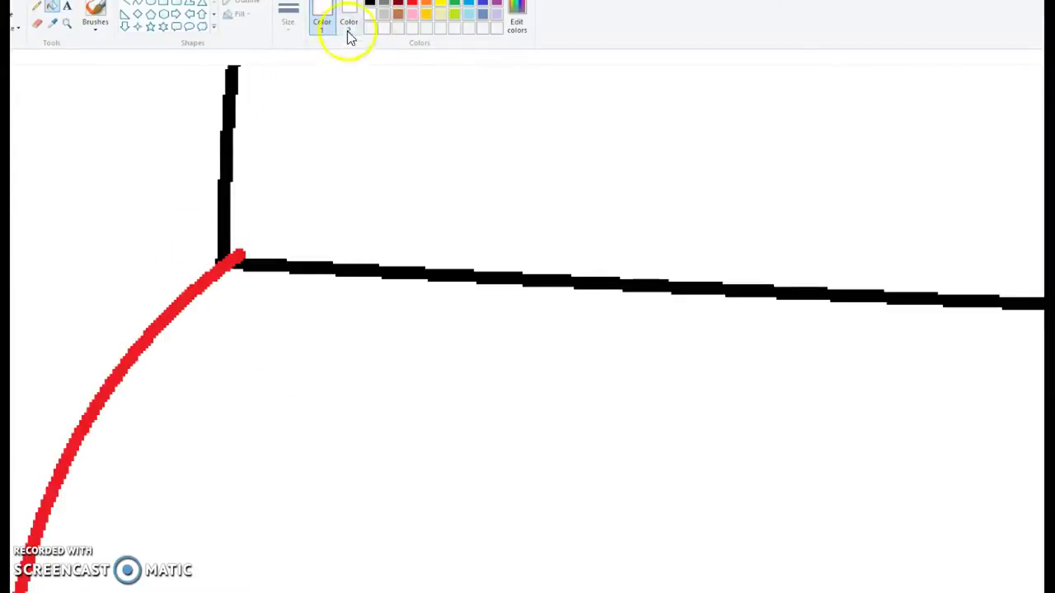
left_click(145, 335)
left_click(90, 27)
left_click(68, 24)
right_click(124, 206)
right_click(126, 207)
right_click(128, 207)
right_click(127, 208)
scroll(129, 209, "up", 3)
left_click(313, 371)
left_click(304, 280)
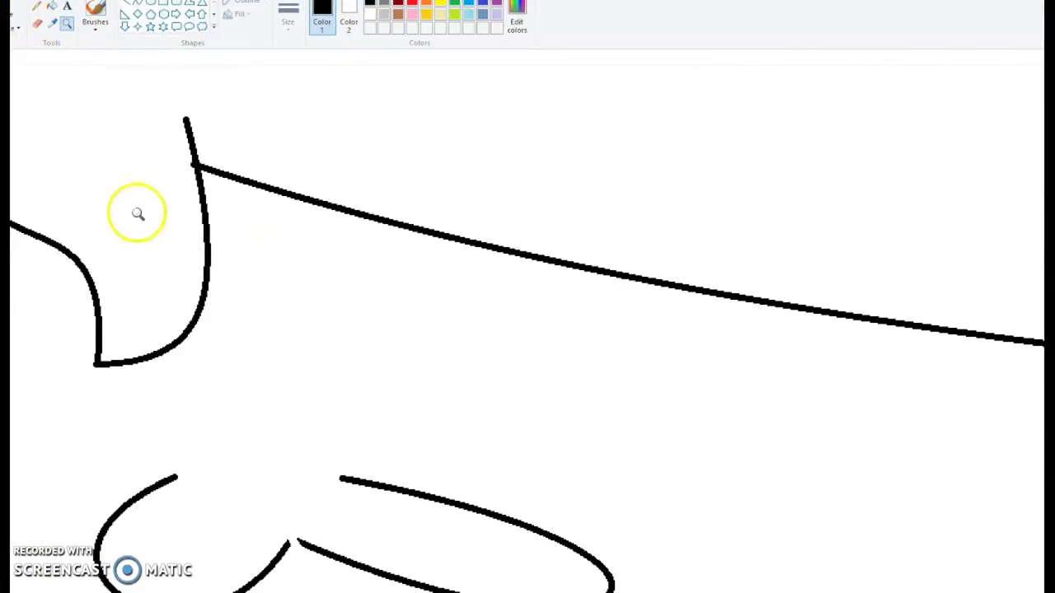
left_click_drag(231, 227, 383, 334)
left_click(299, 321)
left_click(305, 297)
right_click(310, 296)
left_click(337, 306)
Select the small mouth shape above the chin and move it down and slightly to the right.
scroll(322, 321, "down", 4)
left_click(1, 26)
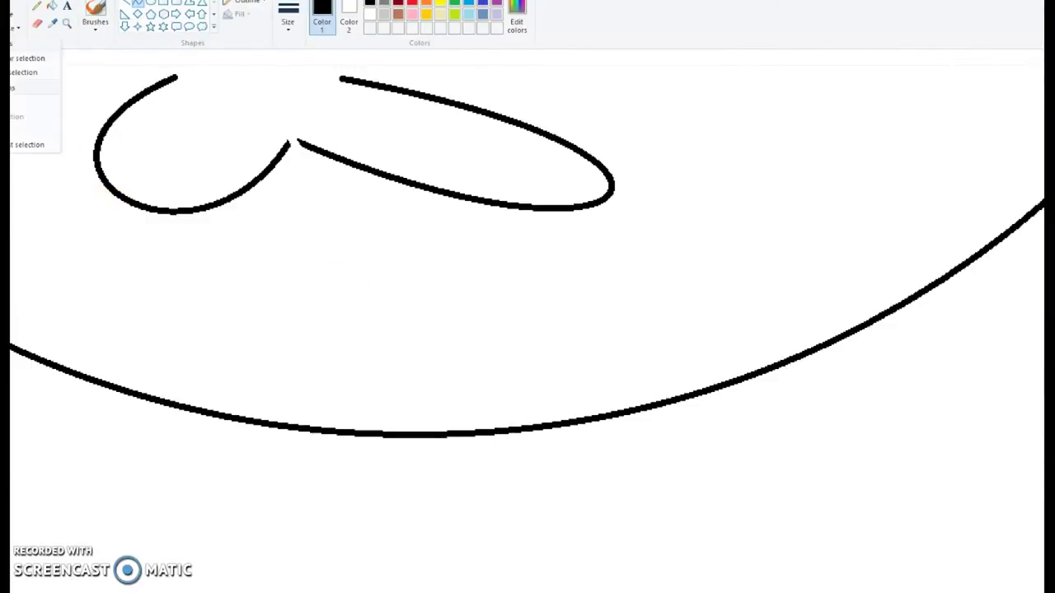
left_click(24, 71)
scroll(109, 362, "up", 2)
mouse_move(109, 214)
left_mouse_down()
mouse_move(264, 171)
mouse_move(351, 163)
mouse_move(559, 202)
mouse_move(640, 240)
mouse_move(661, 347)
mouse_move(294, 414)
mouse_move(179, 401)
mouse_move(95, 368)
left_mouse_up()
left_click_drag(198, 288, 259, 392)
scroll(260, 390, "up", 2)
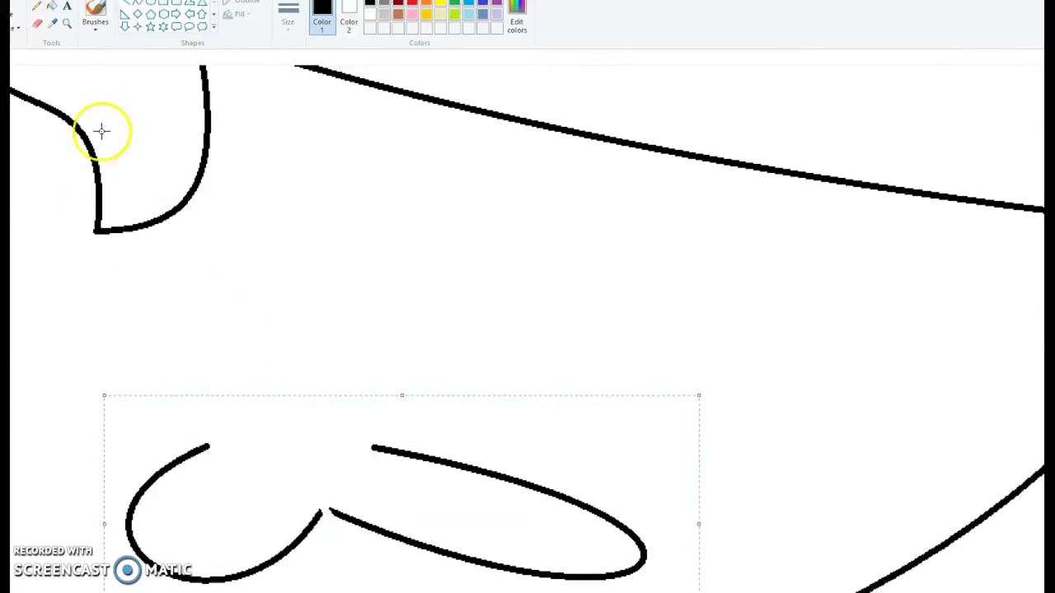
left_click(140, 4)
left_click_drag(168, 226, 209, 405)
right_click(207, 349)
left_click(243, 356)
Select the mouth shape, shift it slightly down and right, shrink it, and reposition it above the chin.
scroll(212, 346, "down", 2)
scroll(212, 346, "down", 2)
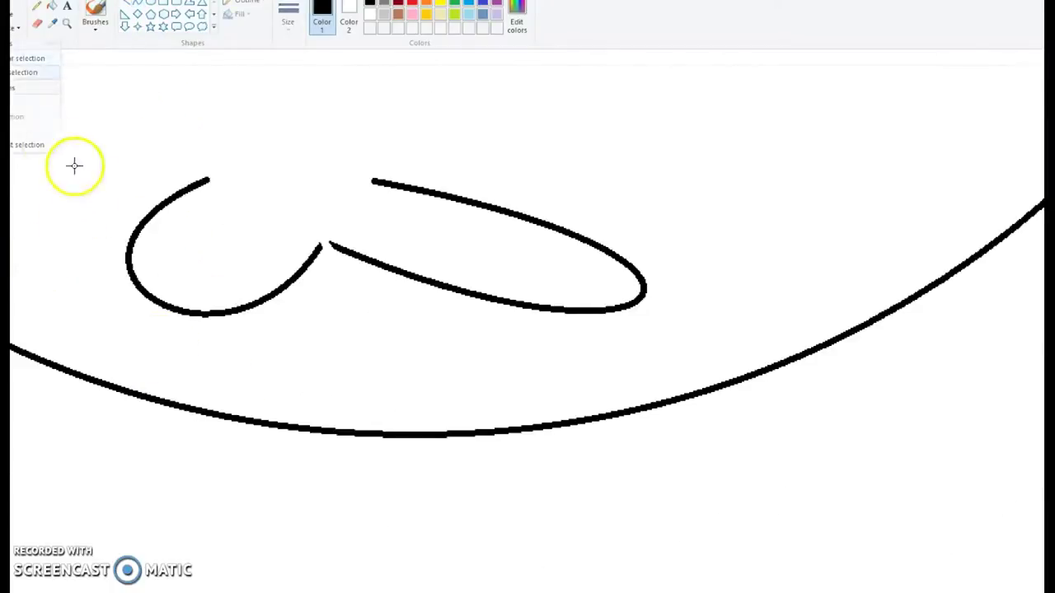
mouse_move(111, 214)
left_mouse_down()
mouse_move(187, 150)
mouse_move(385, 149)
mouse_move(540, 179)
mouse_move(643, 234)
mouse_move(680, 314)
mouse_move(656, 365)
mouse_move(489, 350)
mouse_move(301, 370)
mouse_move(205, 348)
mouse_move(131, 295)
mouse_move(84, 200)
mouse_move(103, 178)
left_mouse_up()
left_click_drag(218, 216, 240, 249)
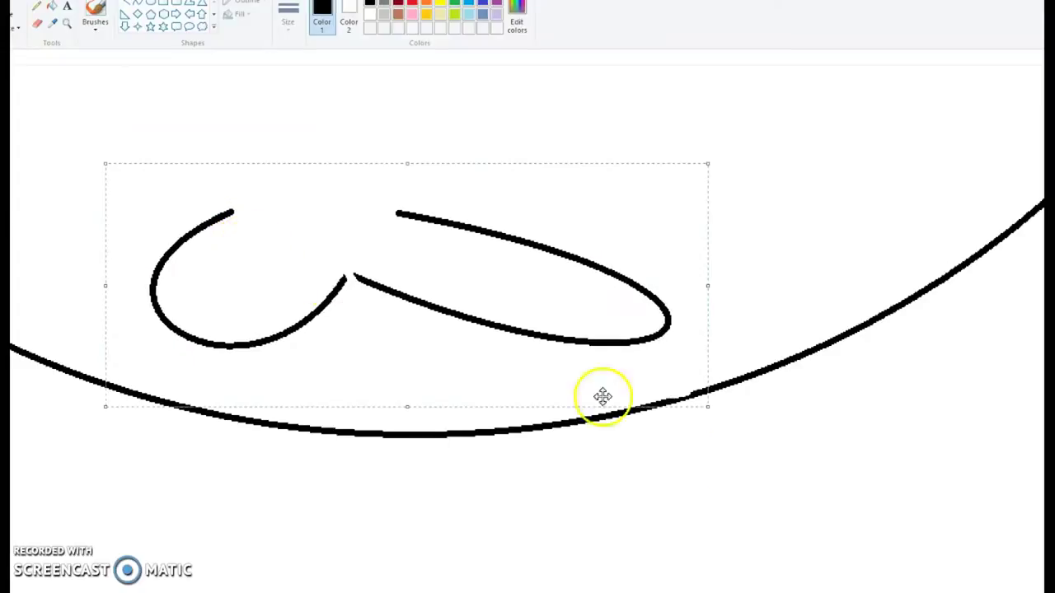
left_click_drag(706, 406, 569, 346)
left_click_drag(377, 283, 407, 297)
scroll(332, 250, "up", 3)
scroll(232, 194, "down", 2)
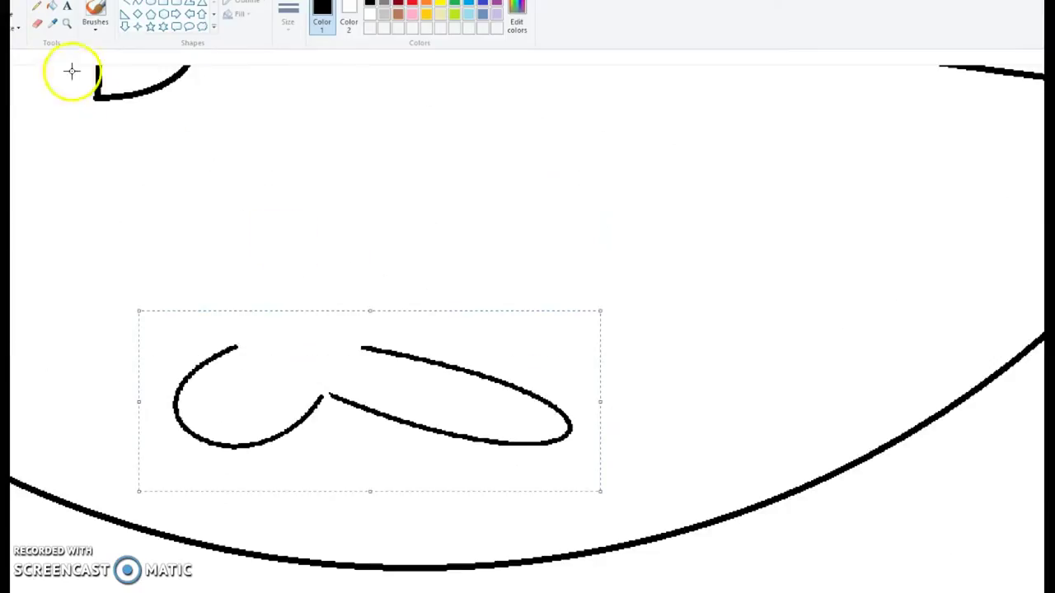
left_click(131, 6)
scroll(273, 252, "up", 3)
mouse_move(180, 207)
left_mouse_down()
mouse_move(184, 437)
mouse_move(200, 446)
left_mouse_up()
left_click_drag(221, 350, 282, 313)
left_click_drag(272, 389, 262, 393)
right_click(251, 363)
left_click(300, 371)
left_click(301, 371)
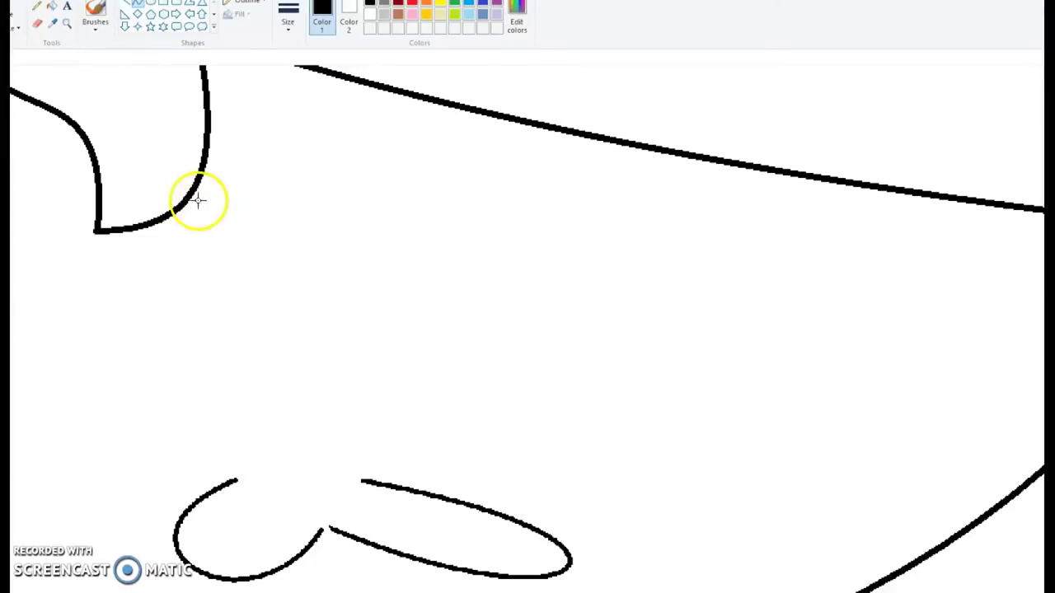
Draw an outward-bulging curve down from the inner bangs tip and a shallow upward arc from its end back towards the side hair.
left_click_drag(190, 201, 236, 397)
mouse_move(219, 278)
left_mouse_down()
mouse_move(214, 267)
mouse_move(260, 227)
left_mouse_up()
mouse_move(268, 259)
left_mouse_down()
mouse_move(288, 314)
mouse_move(278, 358)
left_mouse_up()
left_click_drag(10, 405, 236, 396)
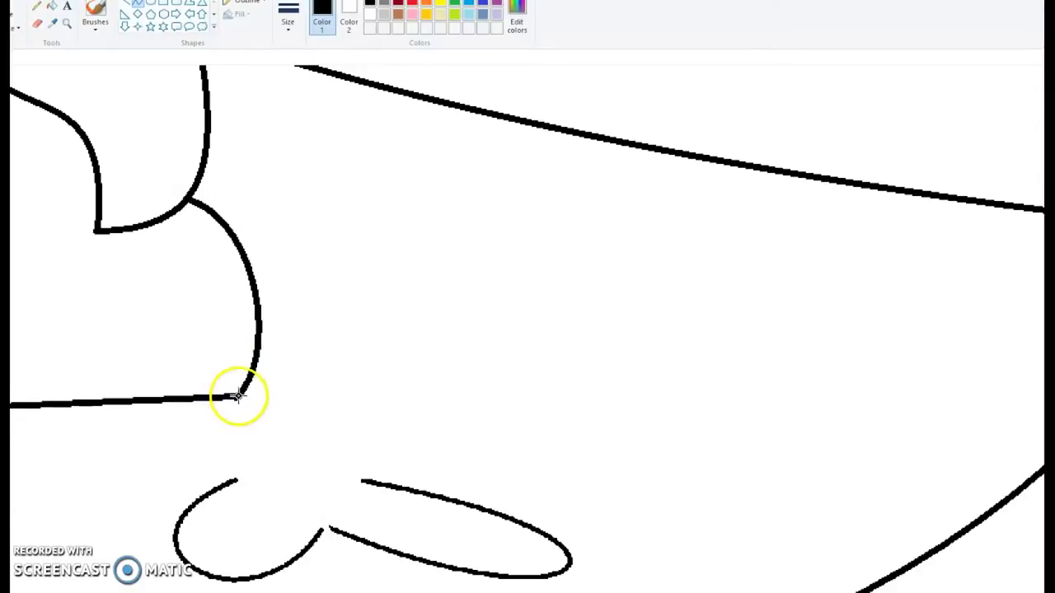
left_click_drag(165, 394, 122, 356)
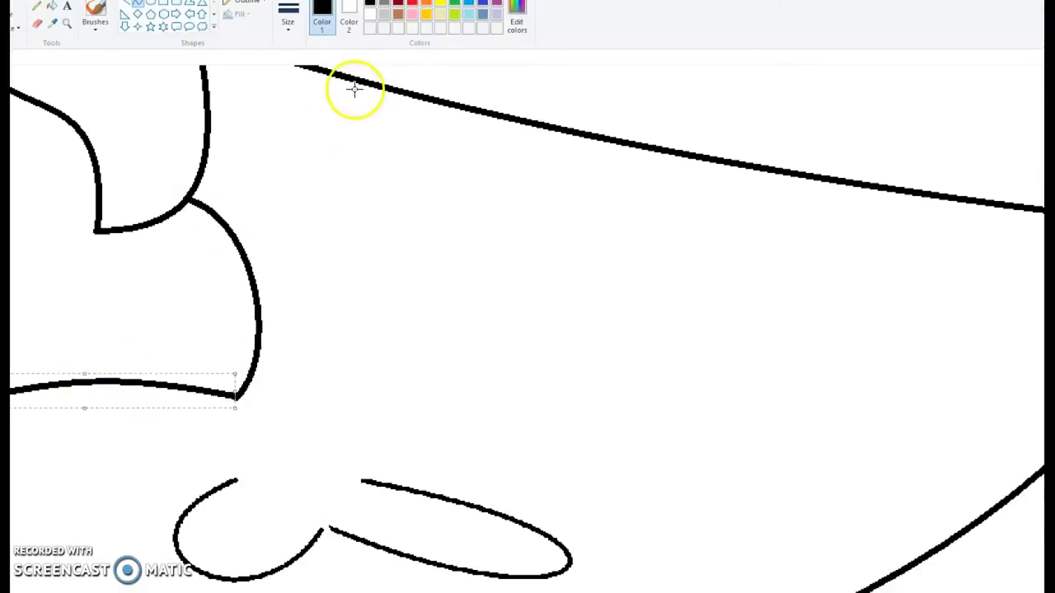
Draw a sweeping curve from the long hair line down to the head outline, and a second arc just above the shallow arc.
left_click_drag(355, 79, 956, 534)
left_click_drag(660, 309, 464, 481)
mouse_move(9, 356)
left_mouse_down()
mouse_move(157, 354)
mouse_move(250, 371)
left_mouse_up()
mouse_move(132, 365)
left_mouse_down()
mouse_move(129, 344)
mouse_move(147, 338)
left_mouse_up()
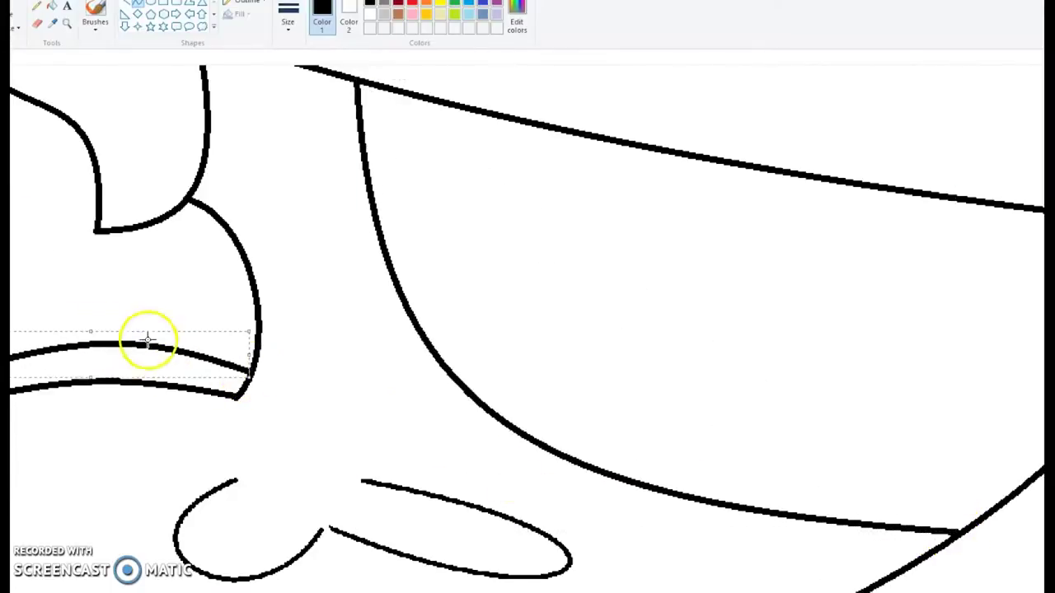
left_click(66, 22)
right_click(94, 111)
right_click(94, 220)
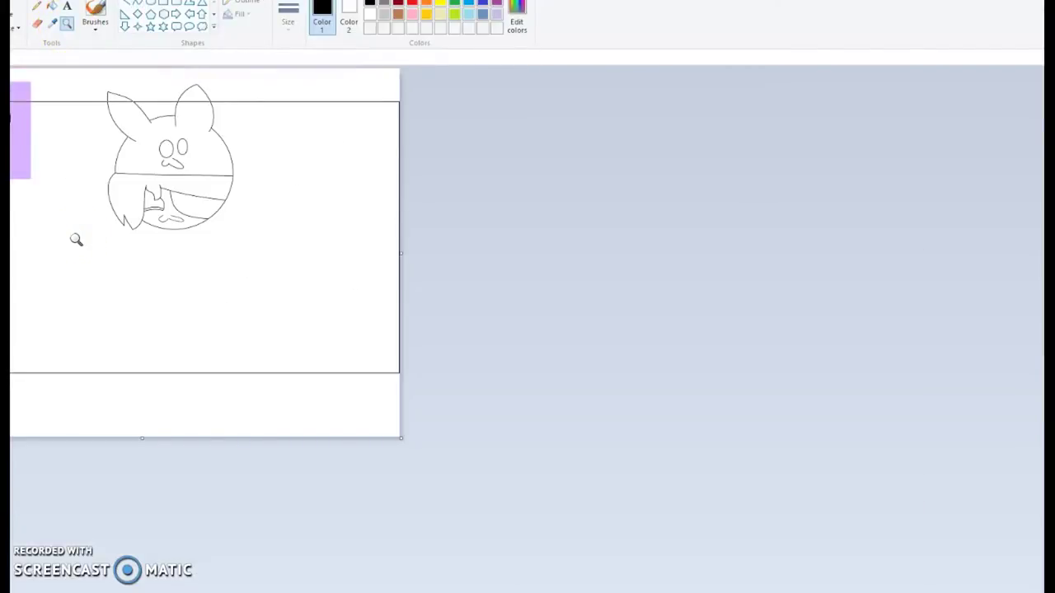
left_click(76, 248)
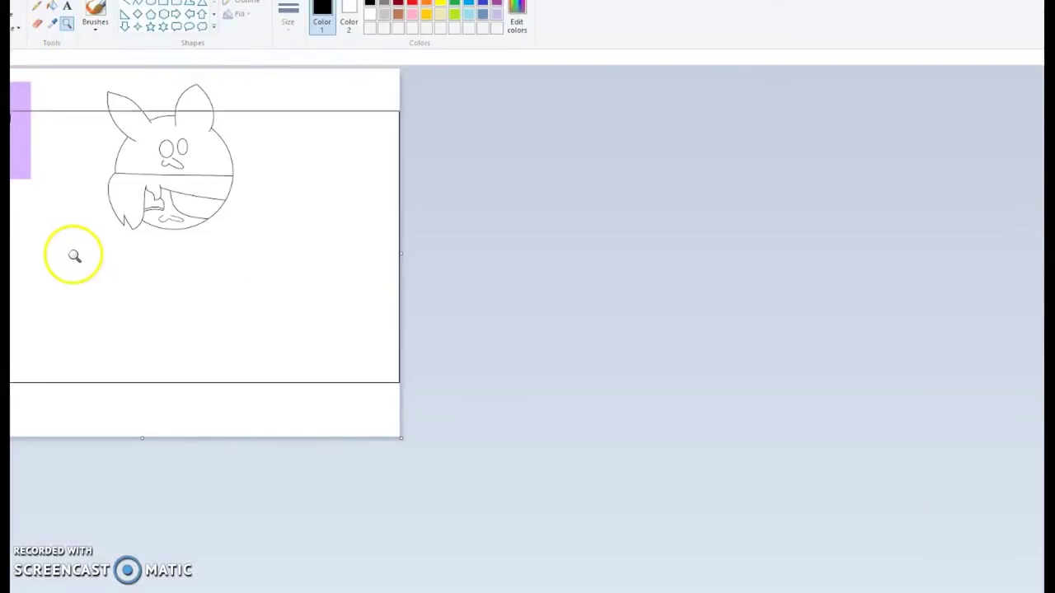
left_click(182, 303)
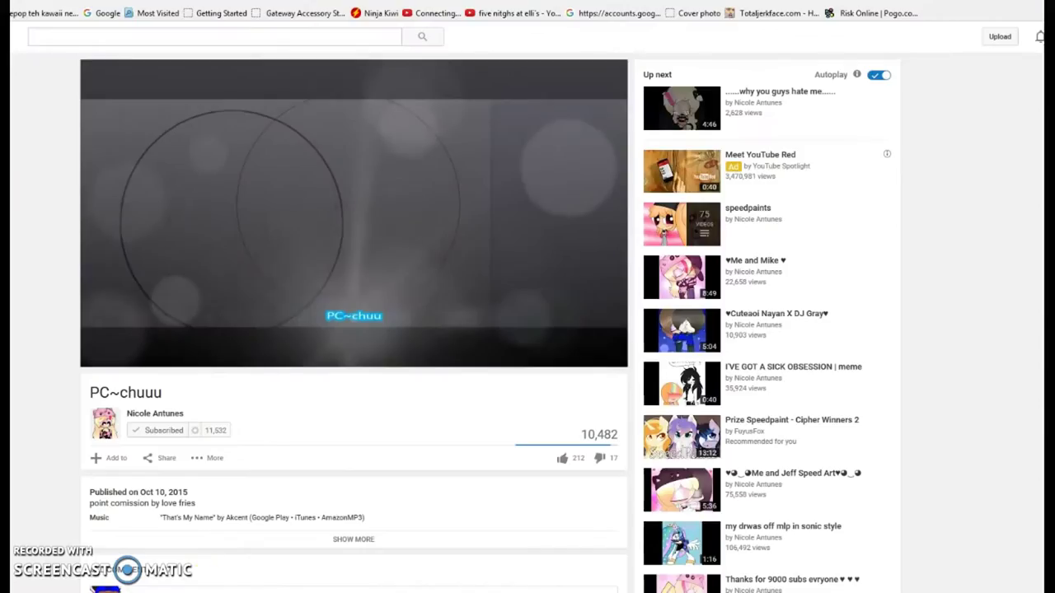
left_click(157, 129)
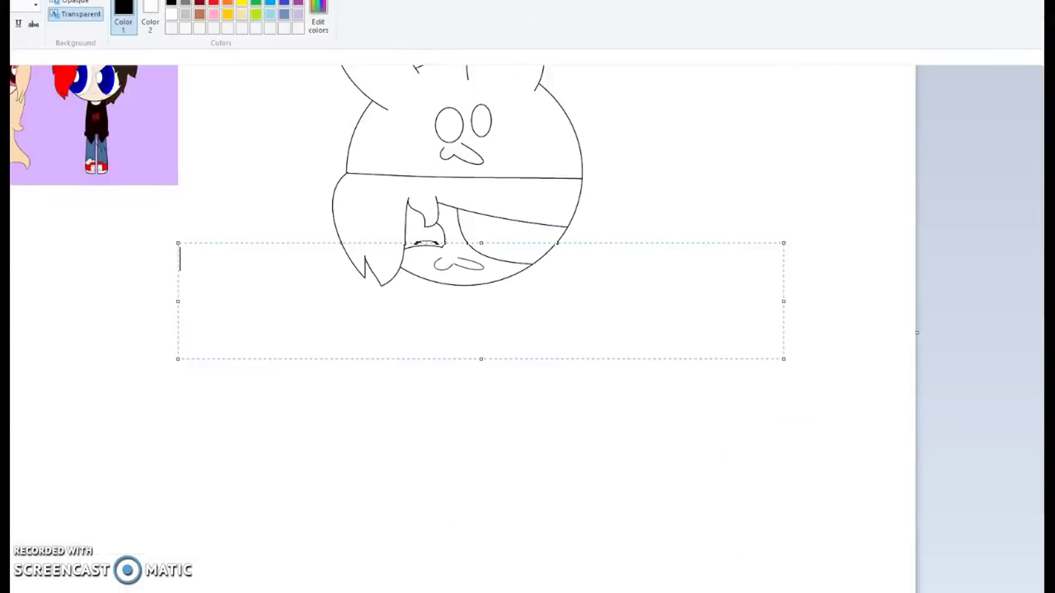
left_click(66, 23)
left_click(438, 264)
left_click(420, 325)
left_click(247, 173)
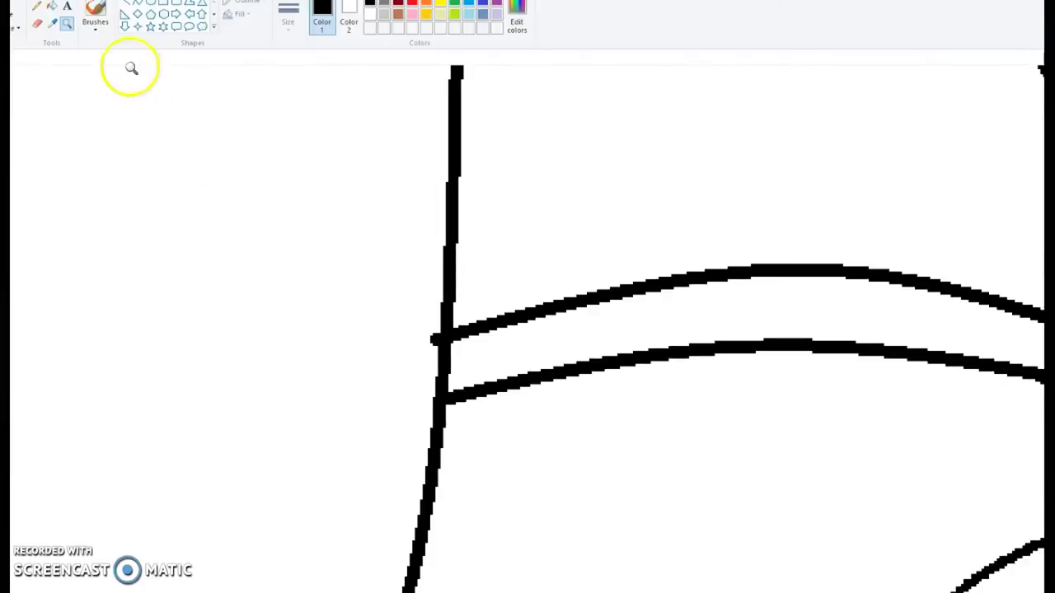
left_click_drag(126, 219, 322, 325)
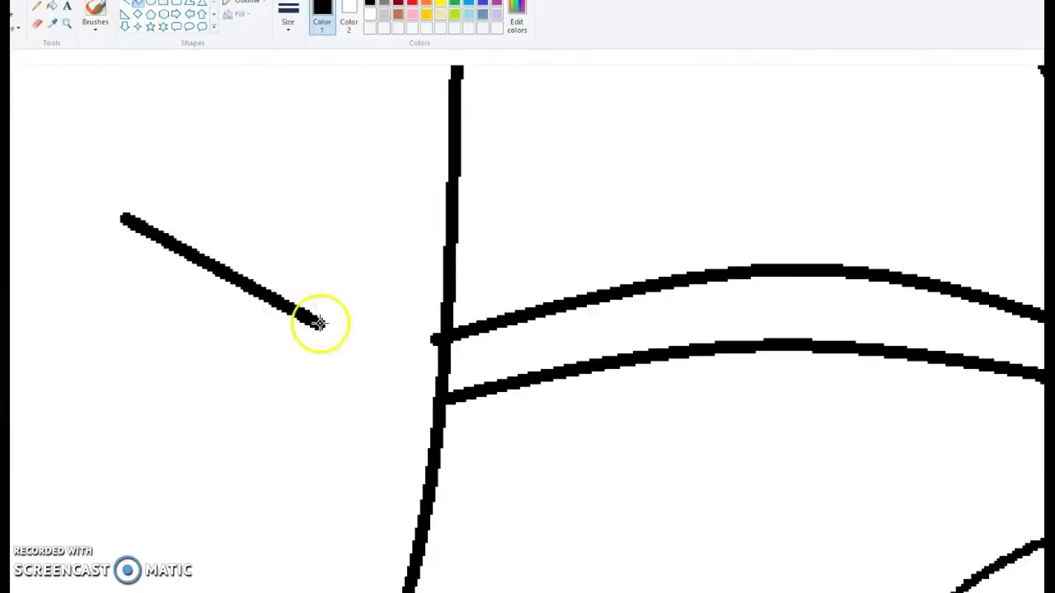
left_click(139, 314)
left_click(200, 364)
right_click(218, 319)
left_click(247, 327)
Draw a sagging curve that extends the upper arc outward past the hair strand to a raised tip.
mouse_move(213, 267)
left_mouse_down()
mouse_move(472, 356)
mouse_move(440, 338)
left_mouse_up()
left_click_drag(214, 390, 173, 363)
left_click_drag(286, 393, 363, 412)
left_click_drag(62, 272, 214, 423)
left_click(118, 373)
left_click(171, 410)
right_click(171, 404)
left_click(199, 410)
Draw the rounded outer end from the raised tip, closing the shape around the two arcs.
left_click_drag(213, 265, 104, 502)
scroll(127, 120, "up", 3)
left_click(67, 23)
right_click(90, 151)
right_click(94, 193)
right_click(94, 193)
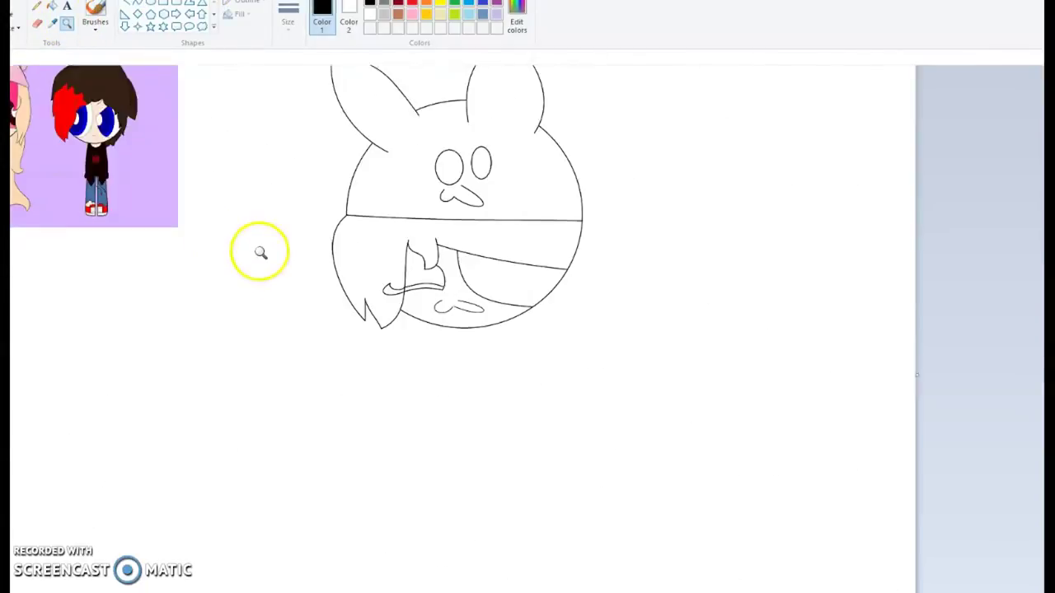
scroll(261, 253, "up", 1)
scroll(399, 271, "down", 3)
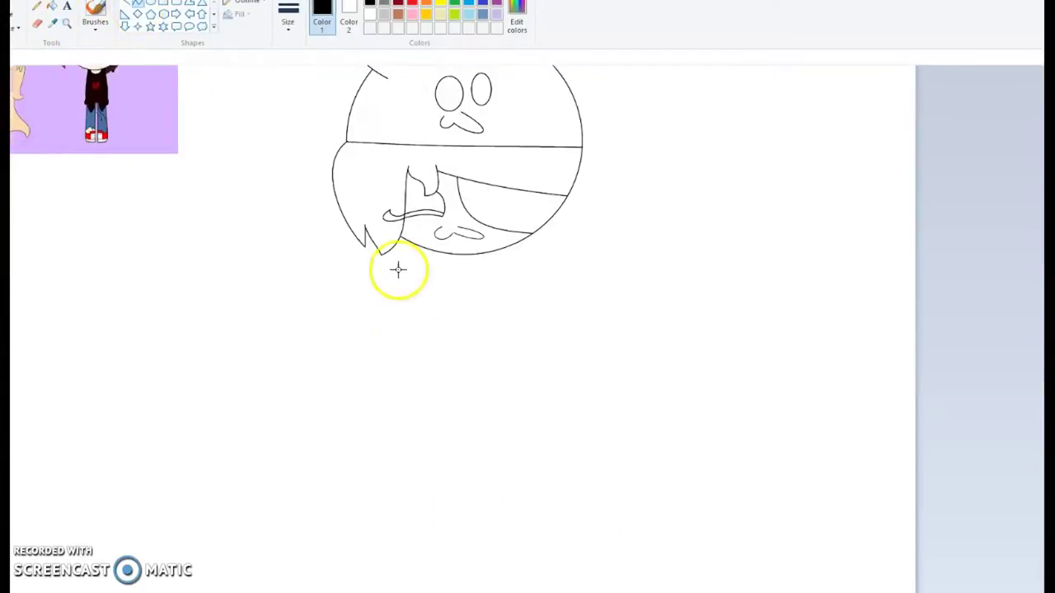
left_click_drag(457, 193, 457, 549)
left_click(440, 354)
left_click(534, 360)
right_click(490, 326)
left_click(503, 331)
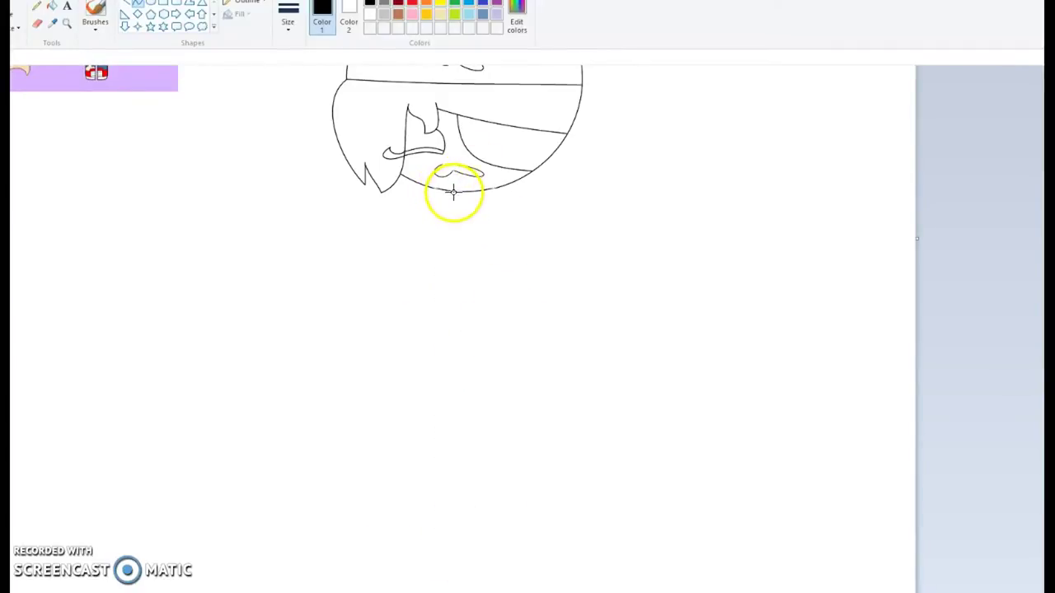
Draw a long, nearly vertical body line down from the chin and a short, nearly horizontal base line from its lower end.
left_click_drag(455, 193, 451, 546)
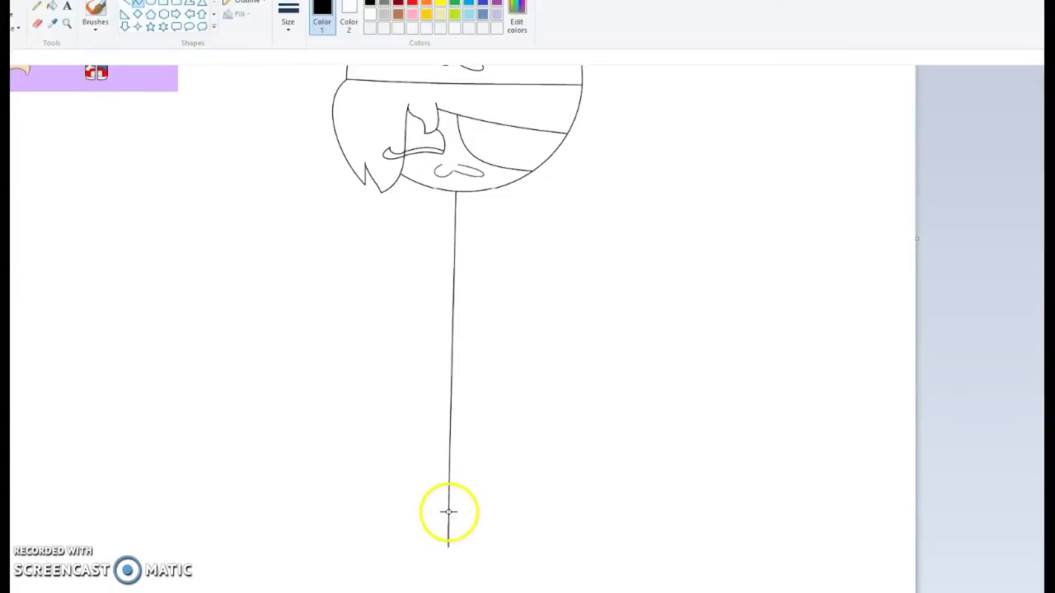
left_click(67, 23)
left_click(405, 200)
left_click(536, 500)
scroll(488, 378, "up", 10)
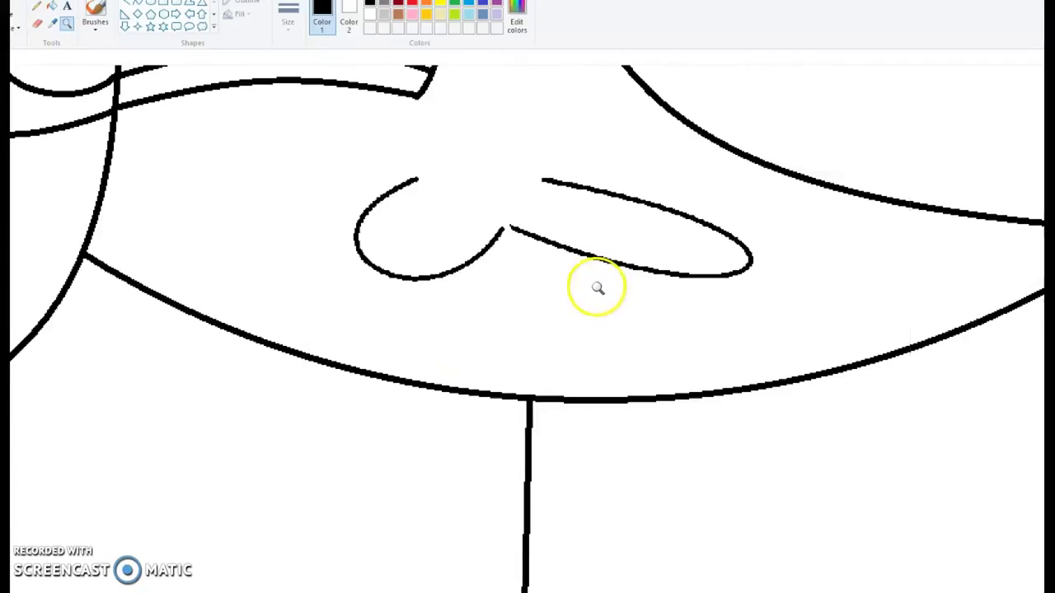
right_click(520, 388)
right_click(515, 387)
scroll(499, 388, "down", 5)
left_click(372, 419)
scroll(373, 421, "down", 2)
left_click_drag(100, 356, 243, 349)
mouse_move(167, 356)
left_mouse_down()
mouse_move(151, 356)
mouse_move(170, 358)
left_mouse_up()
scroll(170, 218, "up", 3)
left_click_drag(240, 102, 233, 278)
left_click_drag(232, 247, 239, 221)
right_click(235, 220)
left_click(257, 229)
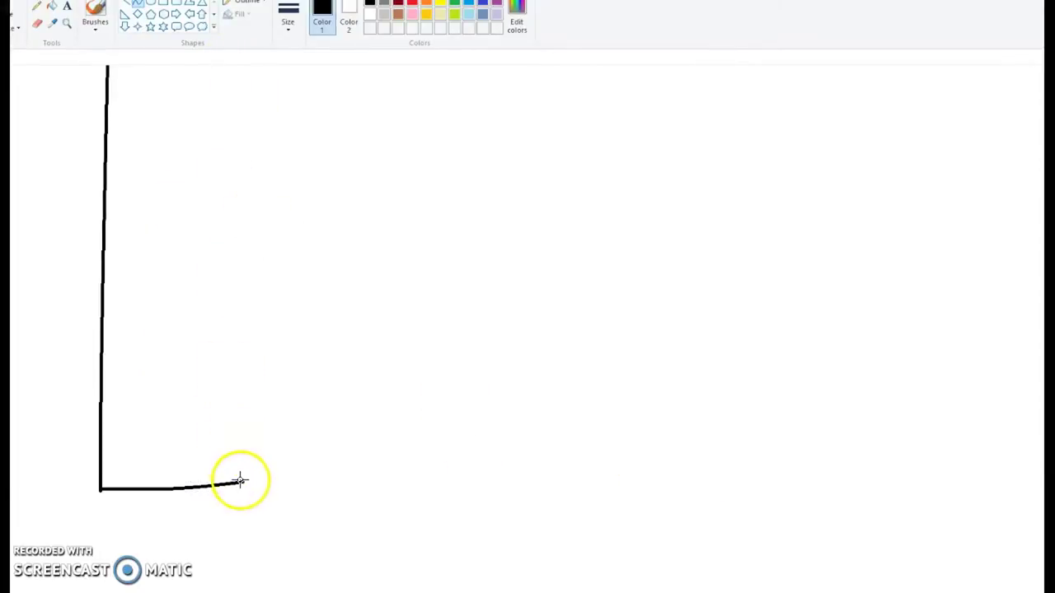
Draw a slightly bowed line rising from the free end of the base to form the other side of the leg.
mouse_move(243, 481)
left_mouse_down()
mouse_move(201, 2)
mouse_move(227, 1)
left_mouse_up()
left_click_drag(238, 308, 246, 317)
scroll(246, 319, "up", 6)
left_click_drag(223, 371, 212, 153)
scroll(151, 223, "down", 6)
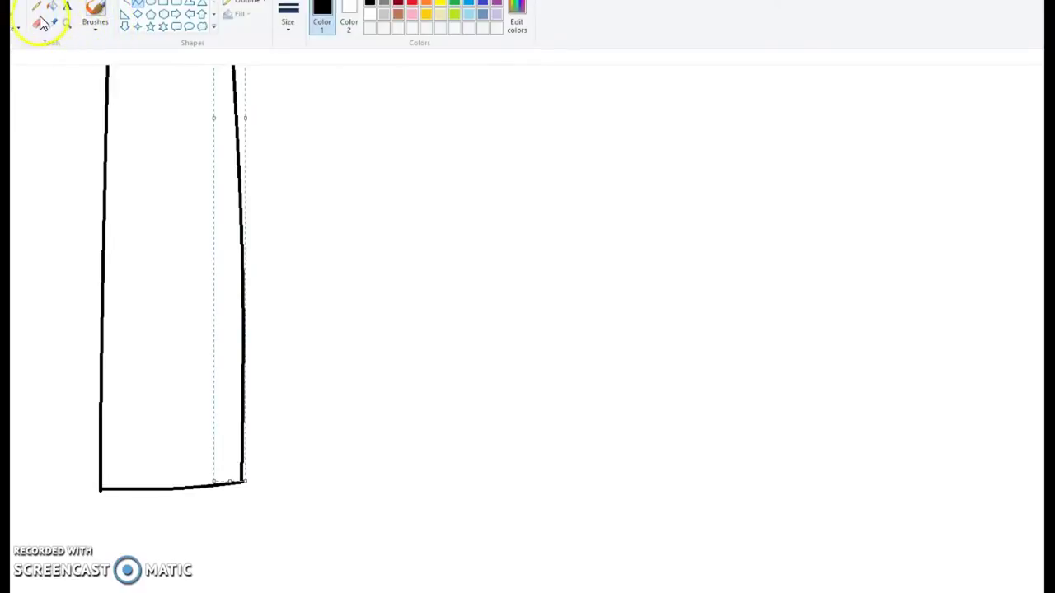
left_click(68, 25)
right_click(212, 245)
right_click(216, 259)
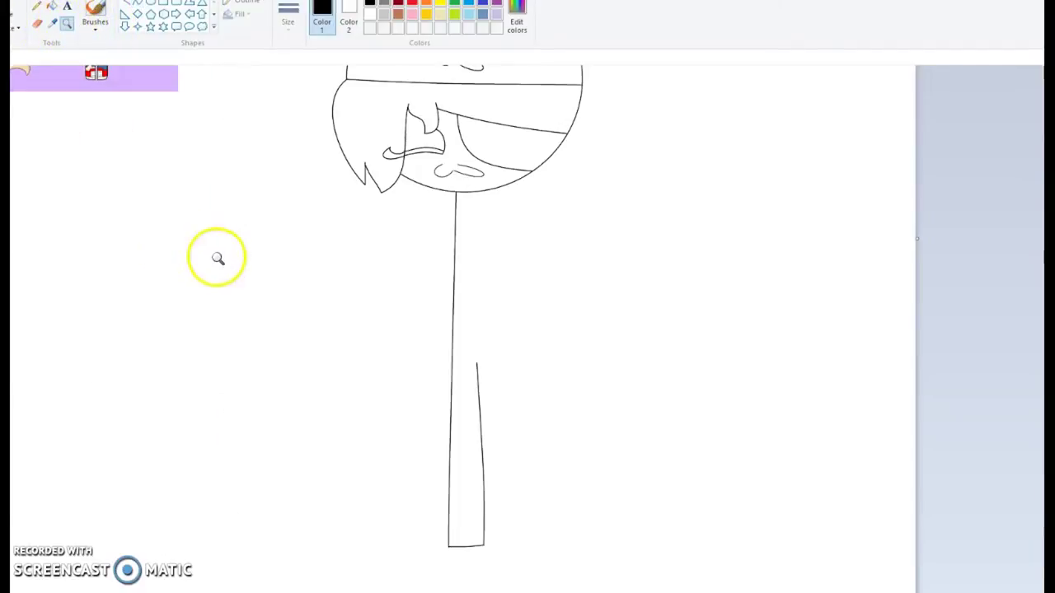
left_click(570, 462)
scroll(22, 174, "up", 2)
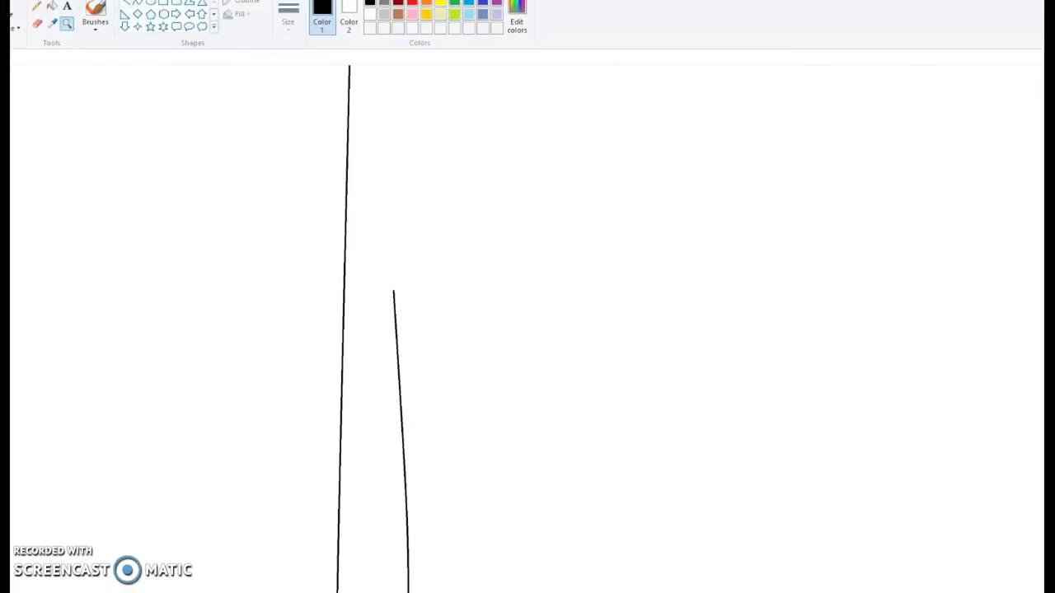
left_click_drag(403, 414, 473, 118)
left_click_drag(462, 272, 495, 278)
right_click(493, 277)
left_click(500, 282)
Draw an outward-bulging curve from the leg's inner line up to the chin to form the other side of the body.
left_click_drag(398, 350, 405, 85)
left_click_drag(415, 317, 481, 334)
left_click_drag(458, 272, 392, 78)
scroll(426, 193, "up", 2)
scroll(420, 193, "down", 2)
scroll(417, 236, "up", 2)
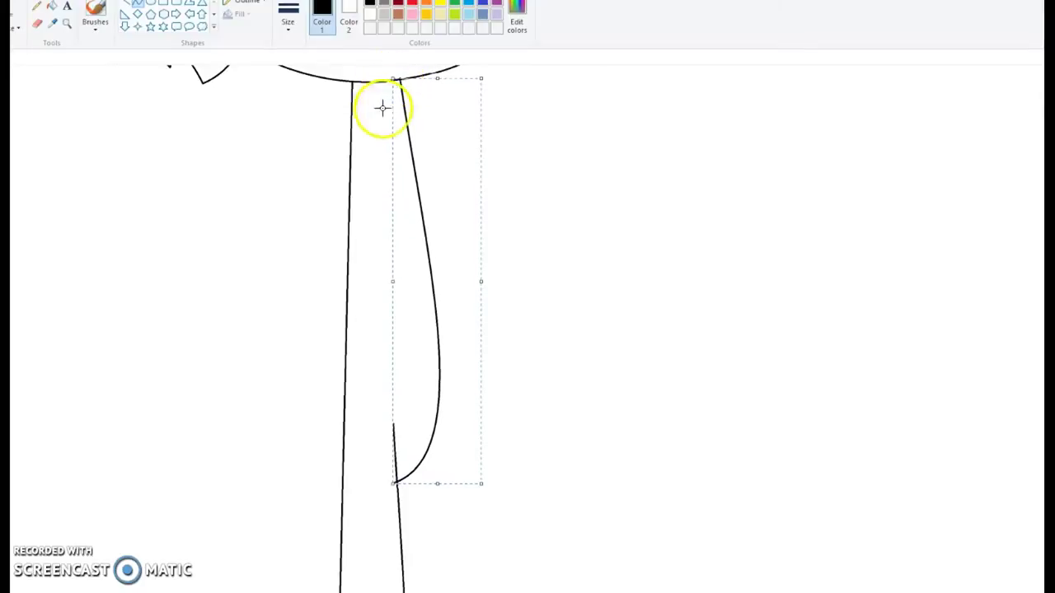
left_click_drag(436, 313, 433, 311)
Erase the short end of the body curve that sticks out past the leg's inner line.
left_click(66, 25)
left_click(457, 567)
left_click(309, 342)
scroll(461, 241, "up", 3)
left_click(473, 235)
scroll(481, 233, "up", 1)
left_click(481, 233)
left_click(36, 23)
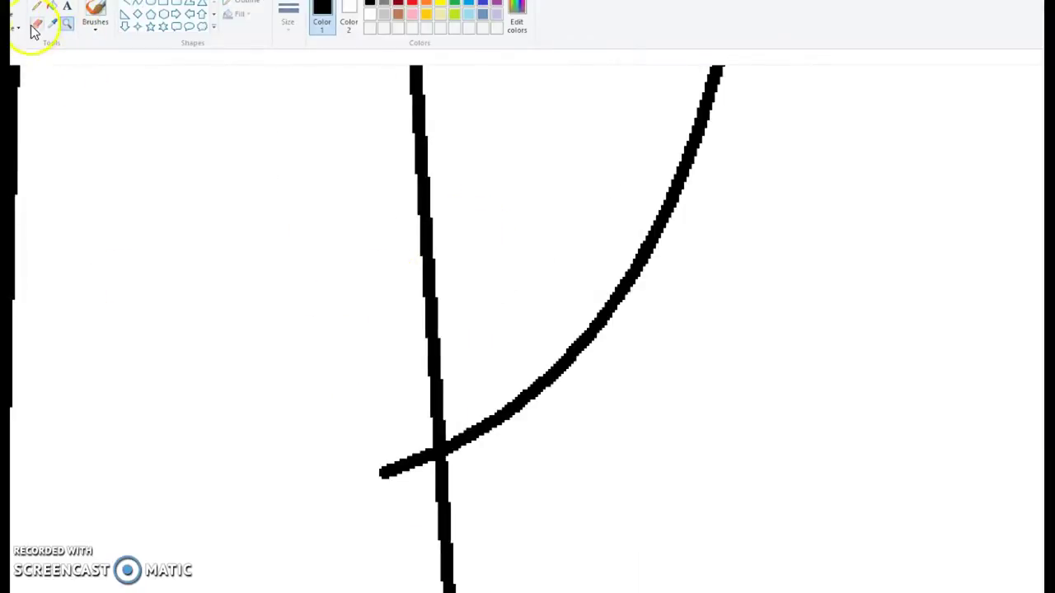
mouse_move(416, 450)
left_mouse_down()
mouse_move(387, 473)
mouse_move(427, 461)
left_mouse_up()
Draw a narrow red arch over the chin line, straddling the upper end of the long body line.
right_click(261, 357)
right_click(262, 358)
right_click(259, 354)
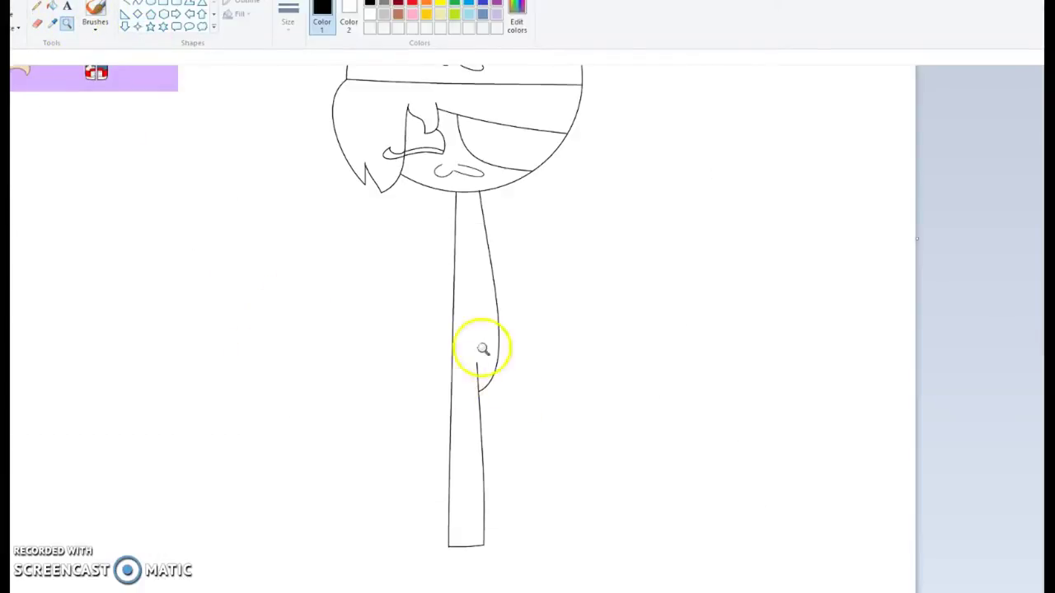
left_click(484, 349)
left_click(478, 259)
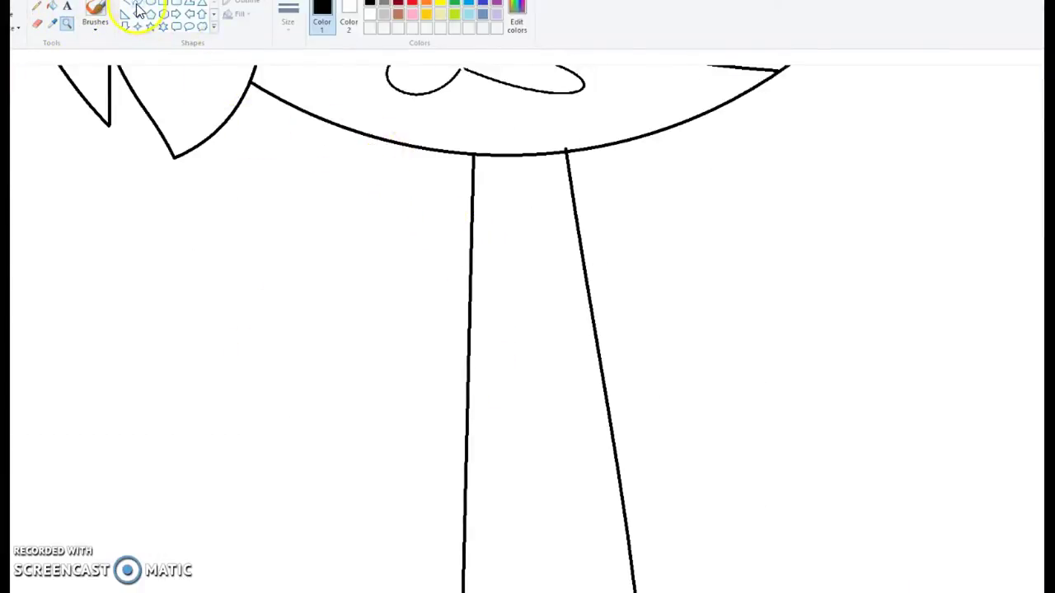
mouse_move(439, 208)
left_mouse_down()
mouse_move(530, 200)
mouse_move(460, 75)
left_mouse_up()
left_click(515, 85)
mouse_move(485, 147)
left_mouse_down()
mouse_move(441, 192)
mouse_move(464, 165)
left_mouse_up()
scroll(589, 207, "down", 2)
left_click_drag(617, 137, 528, 255)
double_click(559, 180)
right_click(561, 180)
left_click(582, 187)
left_click(581, 186)
Draw a long, slightly bowed red line down from the inner end of the narrow arch.
mouse_move(507, 80)
left_mouse_down()
mouse_move(495, 358)
mouse_move(540, 407)
left_mouse_up()
left_click_drag(527, 313, 521, 311)
scroll(664, 309, "up", 3)
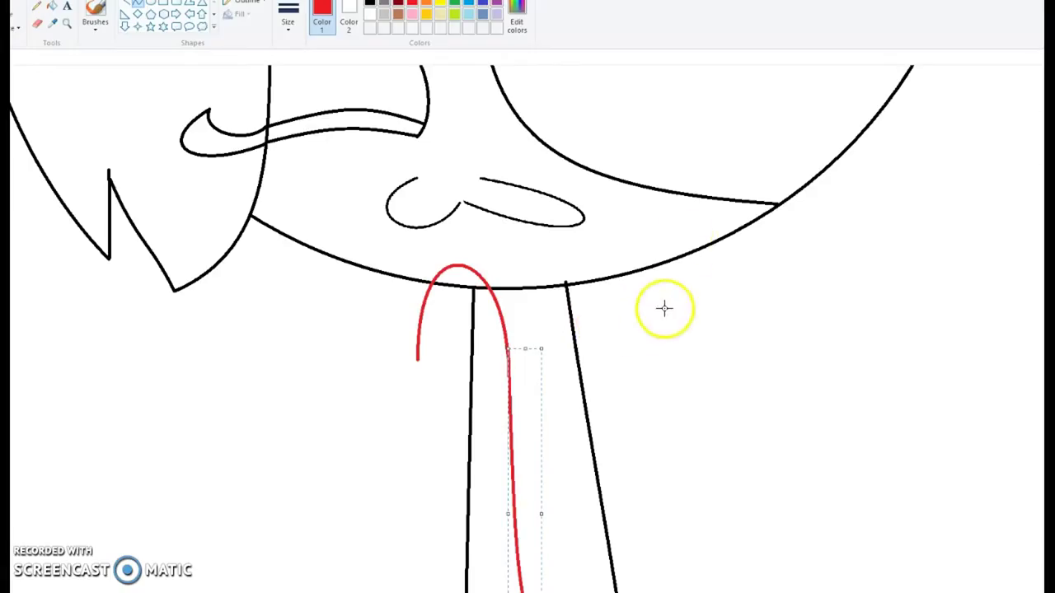
Draw a wide rounded red arch beginning at the lower end of the long red line and extending outside the body.
scroll(664, 308, "down", 3)
mouse_move(763, 221)
left_mouse_down()
mouse_move(607, 591)
mouse_move(540, 544)
mouse_move(586, 426)
left_mouse_up()
right_click(587, 419)
left_click_drag(536, 528, 811, 522)
left_click_drag(667, 338, 627, 156)
mouse_move(727, 267)
left_mouse_down()
mouse_move(858, 167)
mouse_move(849, 178)
left_mouse_up()
scroll(720, 308, "down", 3)
mouse_move(550, 361)
left_mouse_down()
mouse_move(854, 409)
mouse_move(770, 387)
left_mouse_up()
left_click_drag(734, 363, 726, 285)
left_click_drag(726, 330, 717, 400)
right_click(703, 363)
left_click(736, 370)
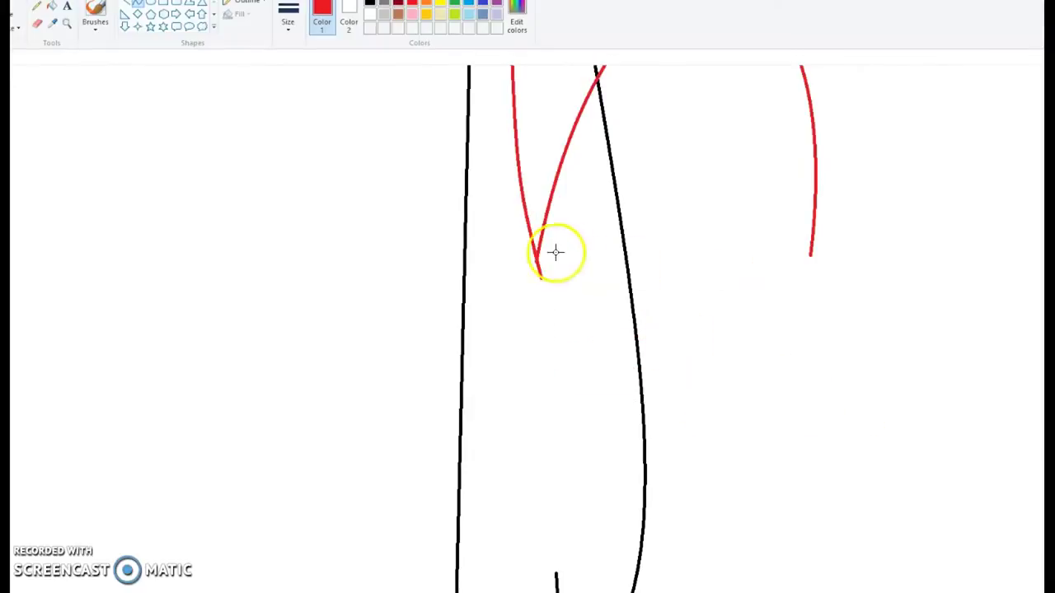
Draw a wavy red hem from the outer end of the wide arch back into the body.
left_click_drag(652, 294, 810, 255)
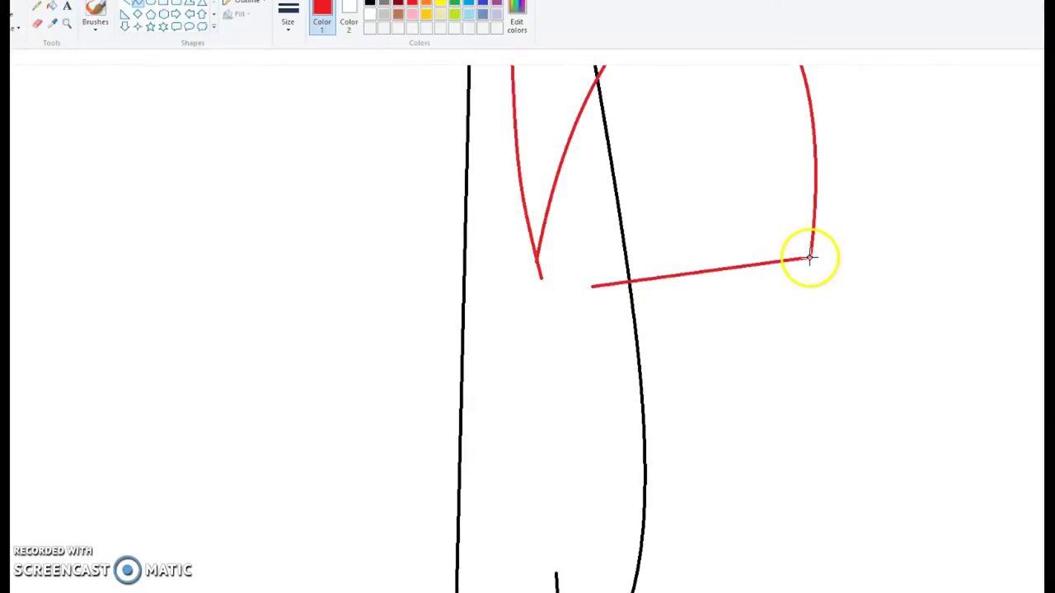
left_click_drag(639, 278, 629, 257)
left_click_drag(669, 265, 671, 300)
Draw a short red line up from the hem's inner end and a deep U-shaped curve joining it to the narrow arch.
scroll(643, 278, "up", 2)
left_click_drag(591, 350, 591, 419)
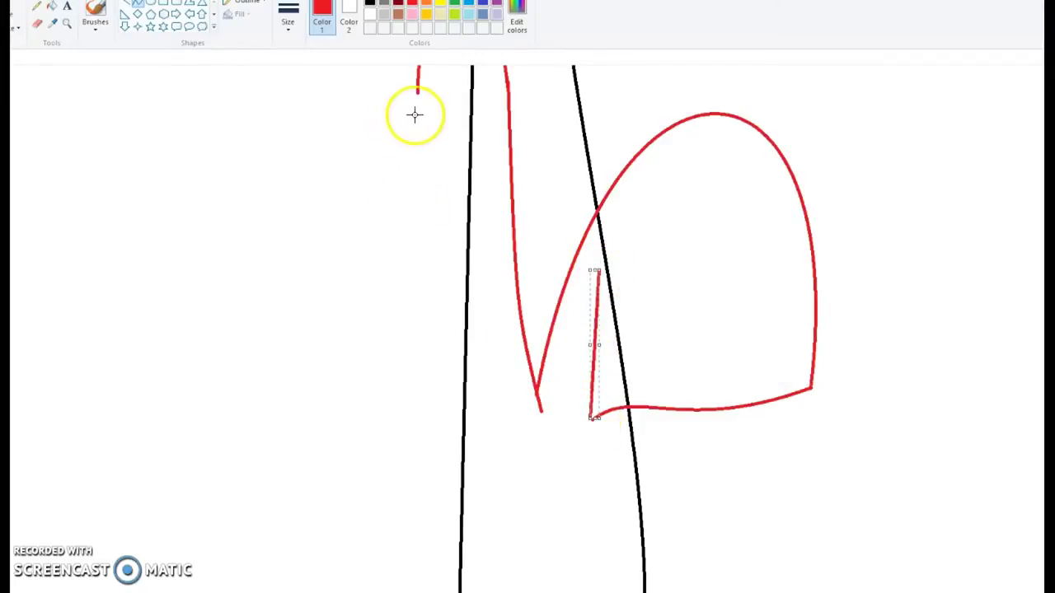
left_click_drag(420, 93, 530, 560)
scroll(519, 561, "up", 4)
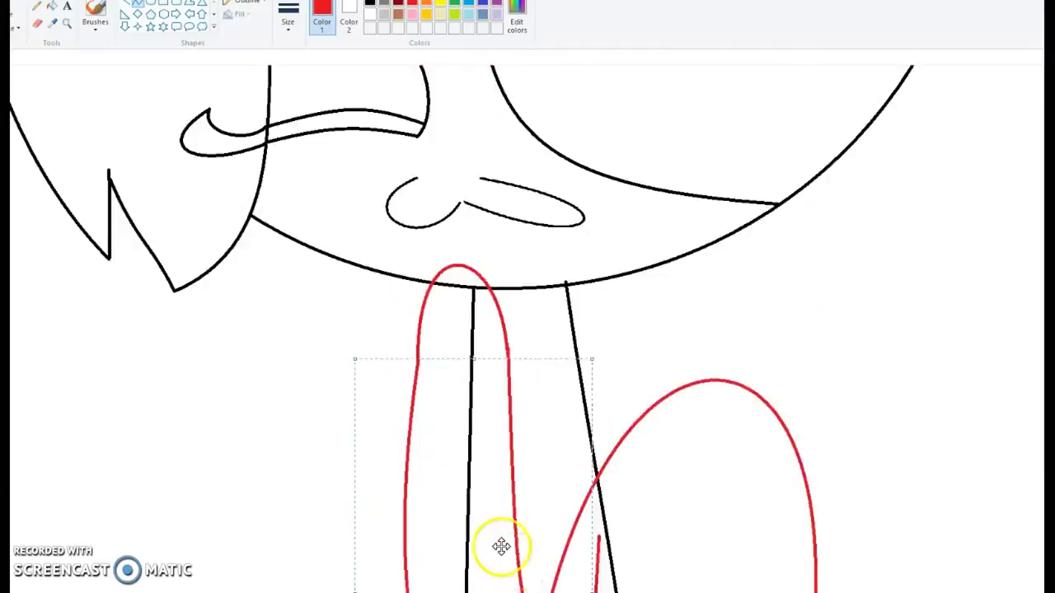
Fill the black lines inside the red arm shapes with white, and recolor the red outlines black.
scroll(312, 376, "down", 2)
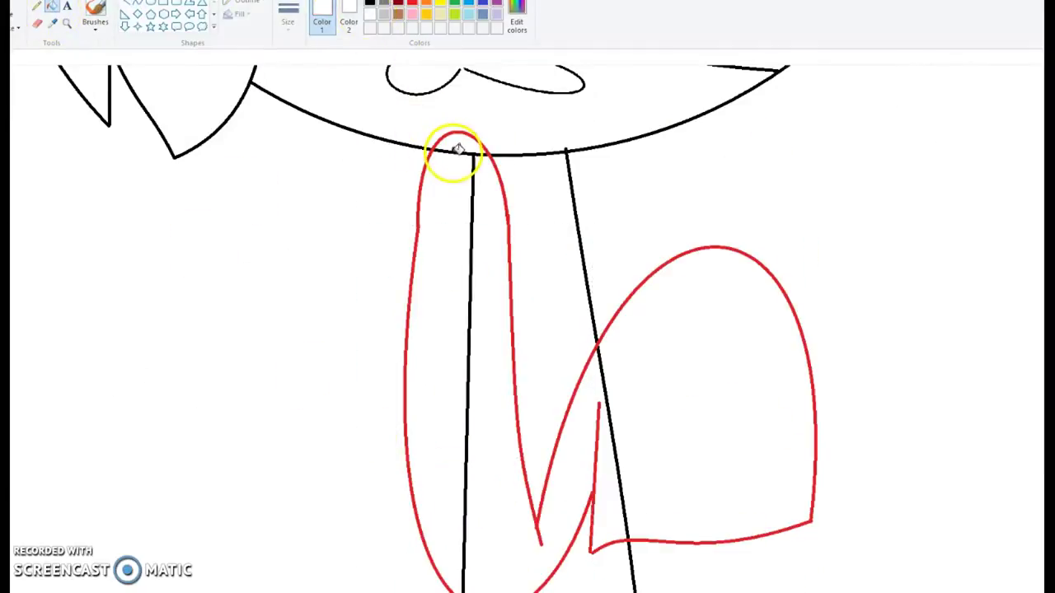
left_click(453, 153)
left_click(605, 389)
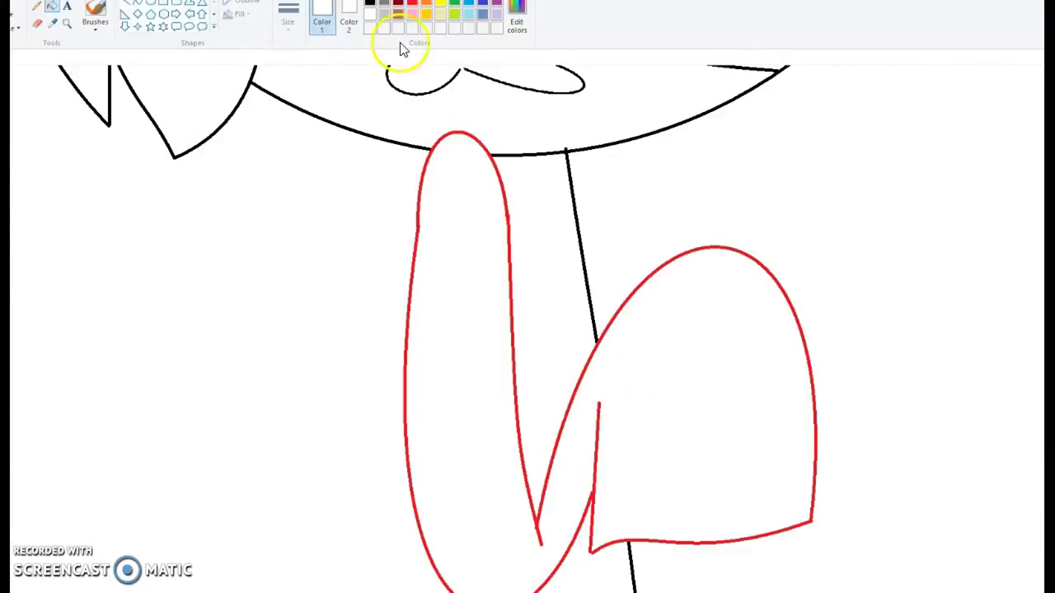
left_click(448, 133)
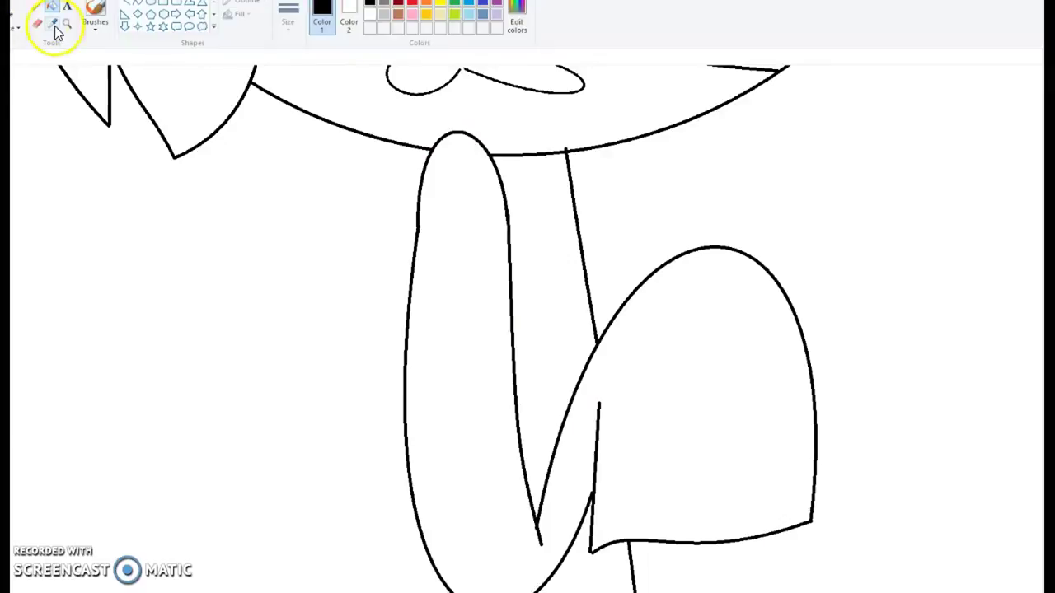
scroll(385, 393, "down", 1)
scroll(247, 394, "up", 3)
scroll(273, 403, "down", 3)
scroll(268, 347, "up", 2)
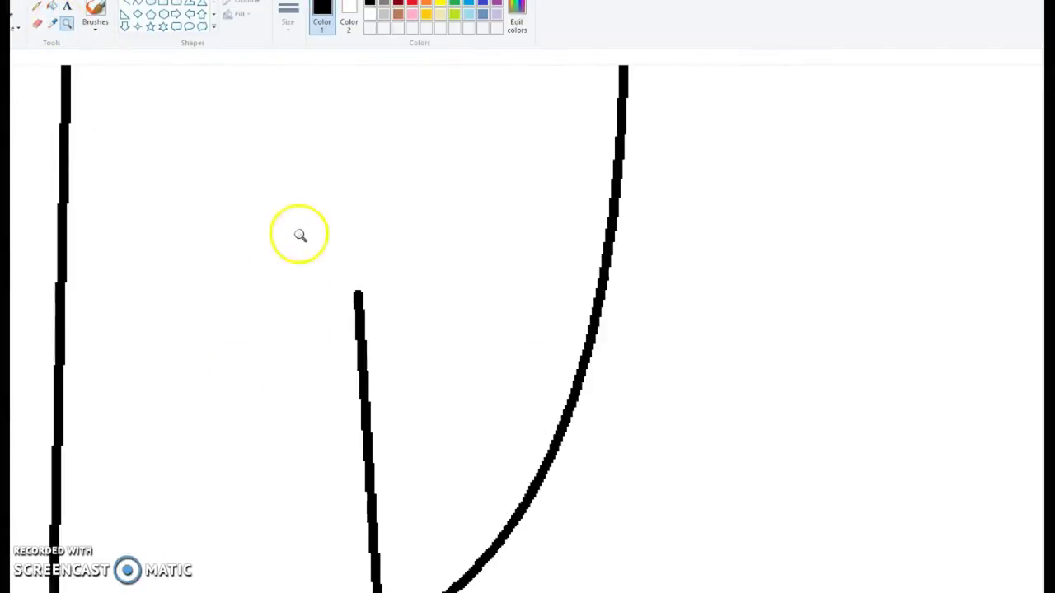
scroll(284, 299, "up", 3)
left_click_drag(317, 132, 357, 579)
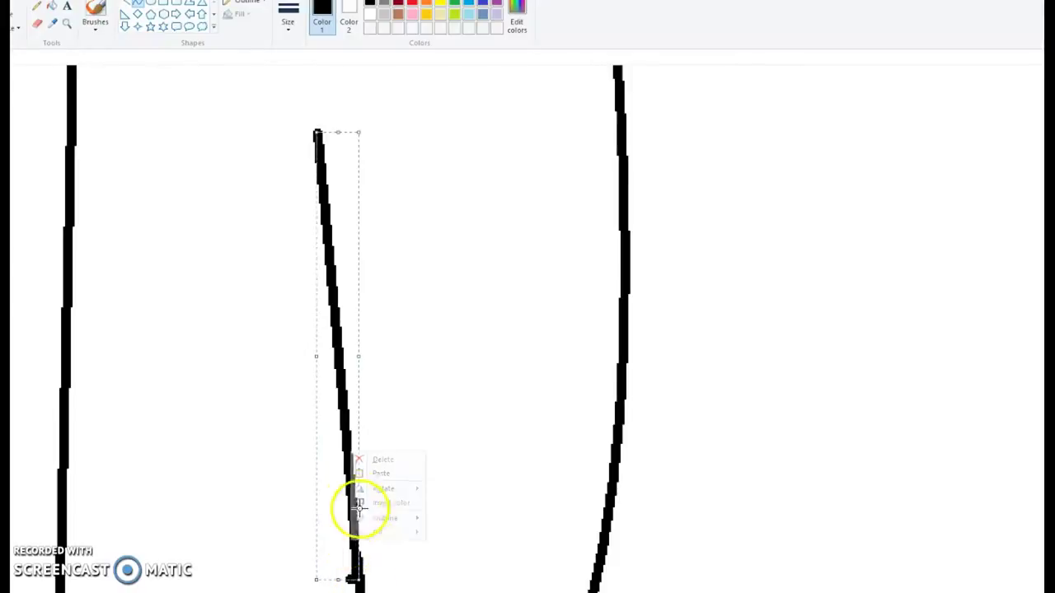
right_click(349, 493)
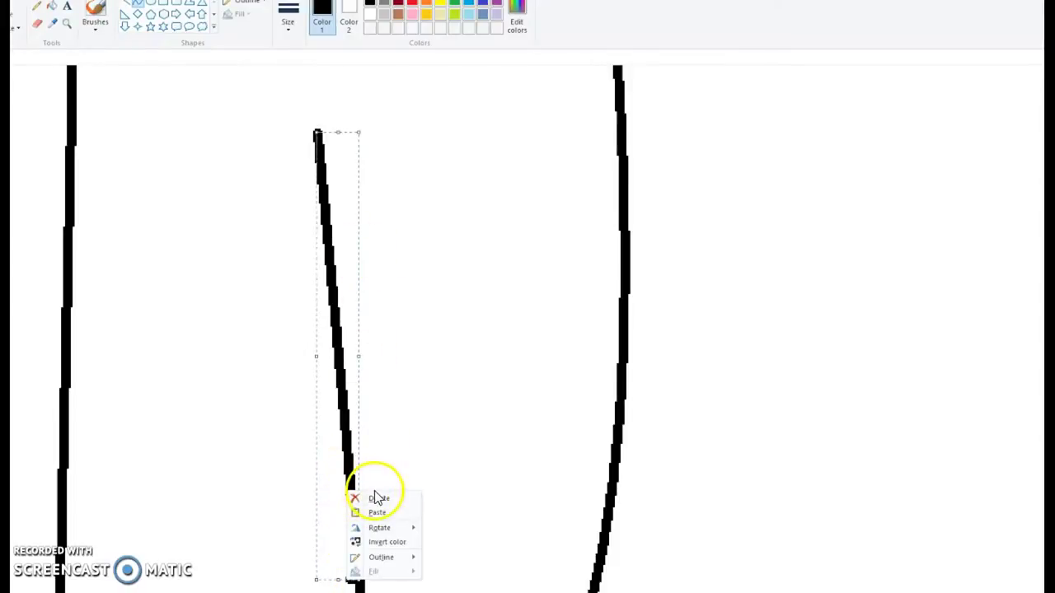
left_click(358, 487)
right_click(357, 489)
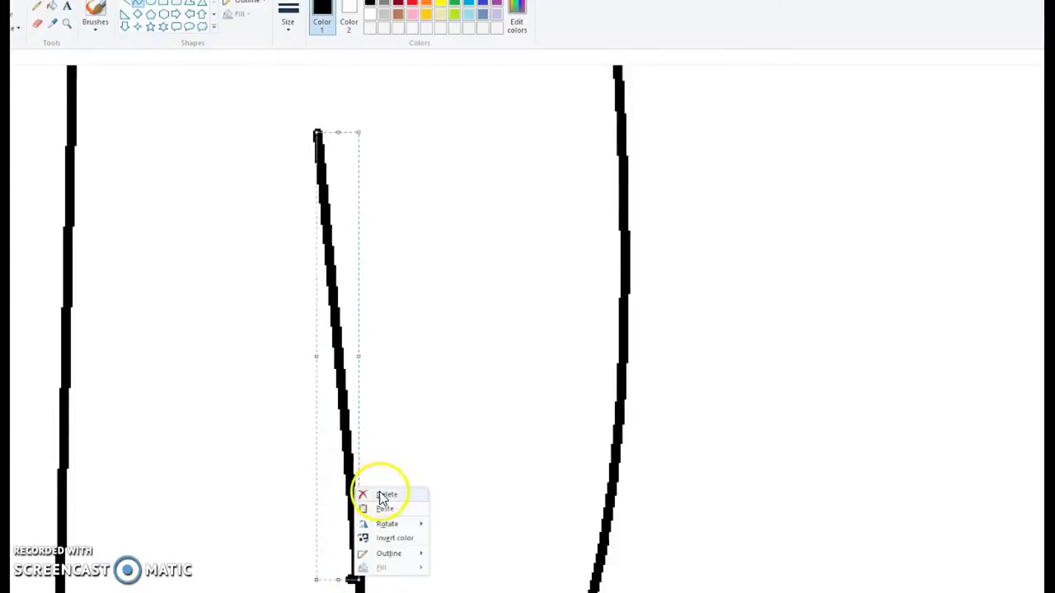
left_click(382, 494)
Extend the leg's inner line upward and draw a slightly sagging waistline across the body at its upper end.
left_click_drag(337, 129, 356, 558)
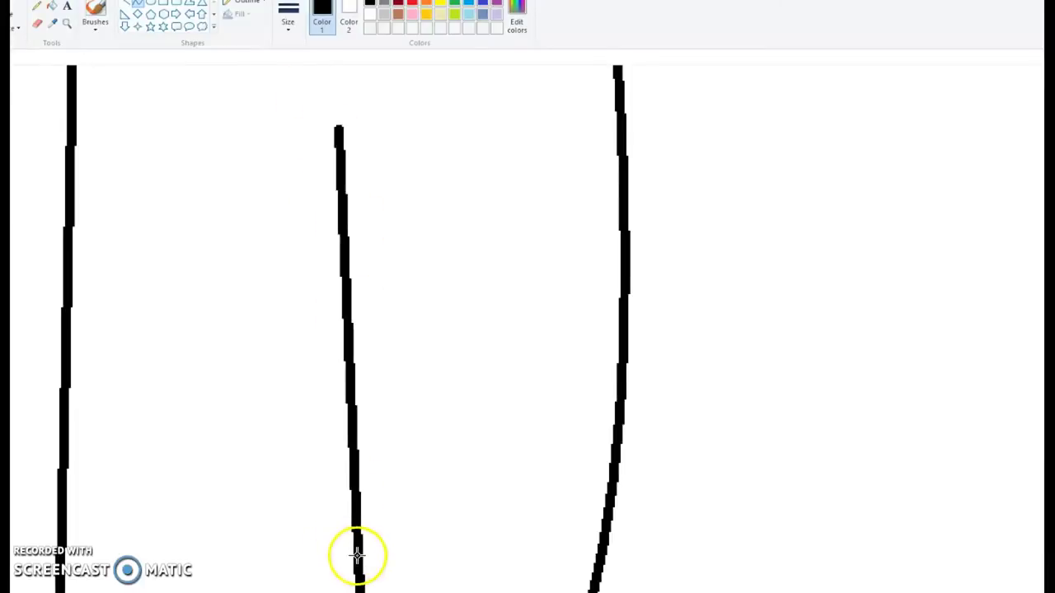
scroll(122, 407, "up", 3)
left_click_drag(73, 355, 338, 398)
left_click(366, 402)
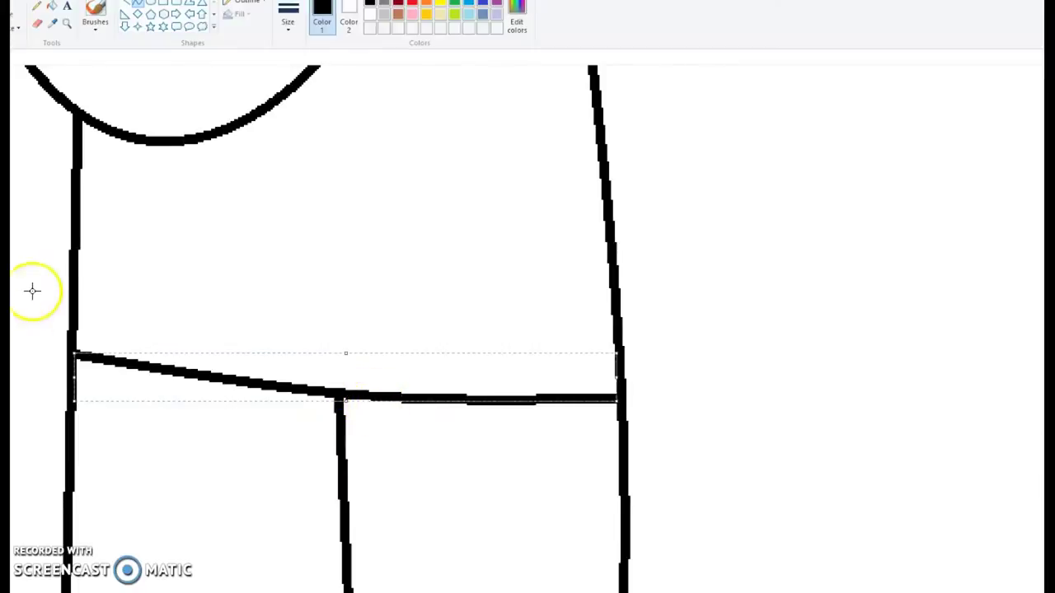
Draw a second sagging curve below the waistline to form a belt, and a slanted line across the belt.
left_click(68, 23)
right_click(137, 358)
left_click(136, 357)
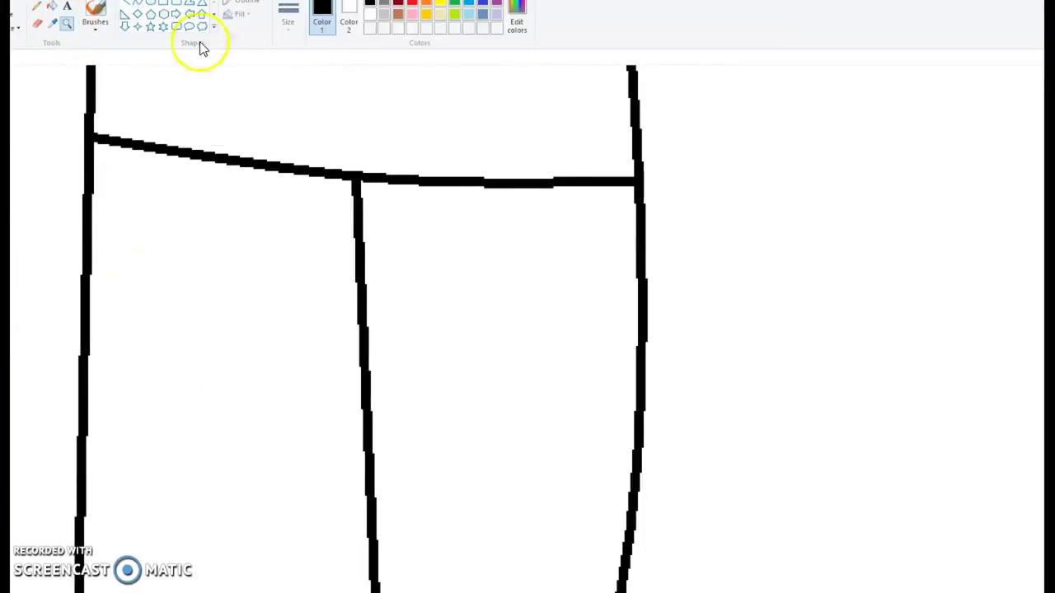
left_click_drag(92, 236, 638, 297)
left_click_drag(371, 269, 410, 332)
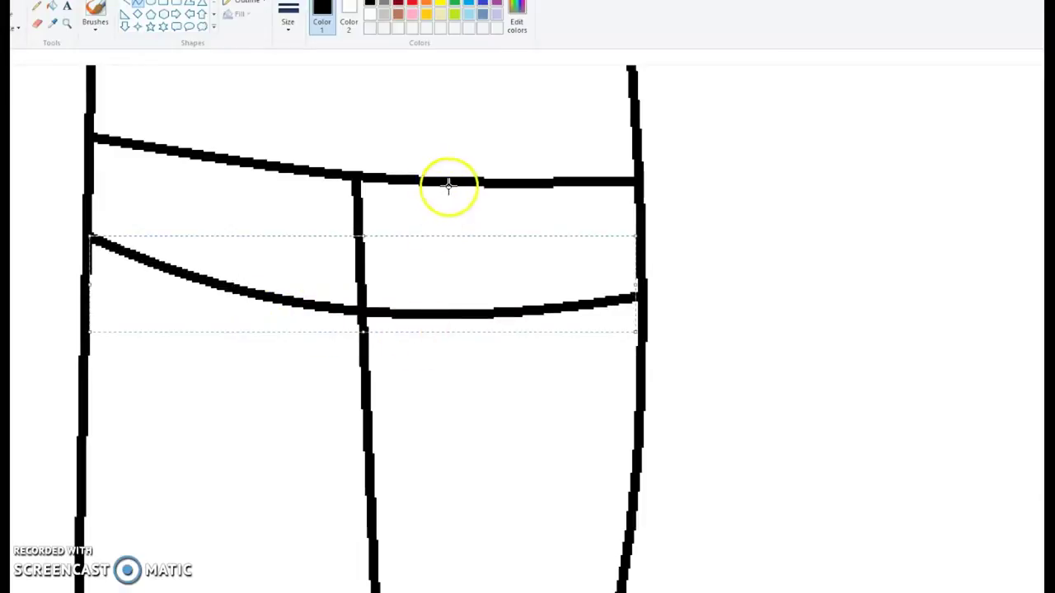
left_click_drag(461, 180, 489, 312)
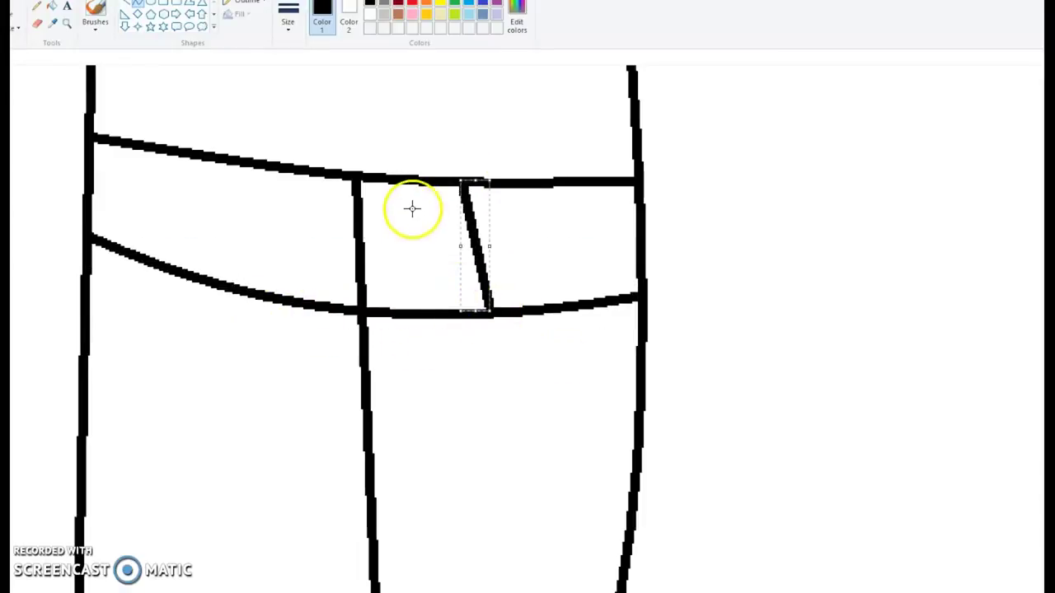
left_click_drag(407, 185, 427, 321)
left_click_drag(415, 244, 392, 248)
right_click(426, 249)
left_click(453, 259)
Complete the first belt loop with a line beside the slanted one, and draw a slanted pair for a second loop.
left_click_drag(420, 180, 422, 280)
left_click_drag(235, 289, 286, 171)
left_click_drag(183, 274, 245, 163)
left_click(136, 196)
Draw a slightly sagging line across the narrow arch and neck below the chin, with two short lines rising inside the arch.
left_click(67, 22)
right_click(302, 438)
right_click(236, 346)
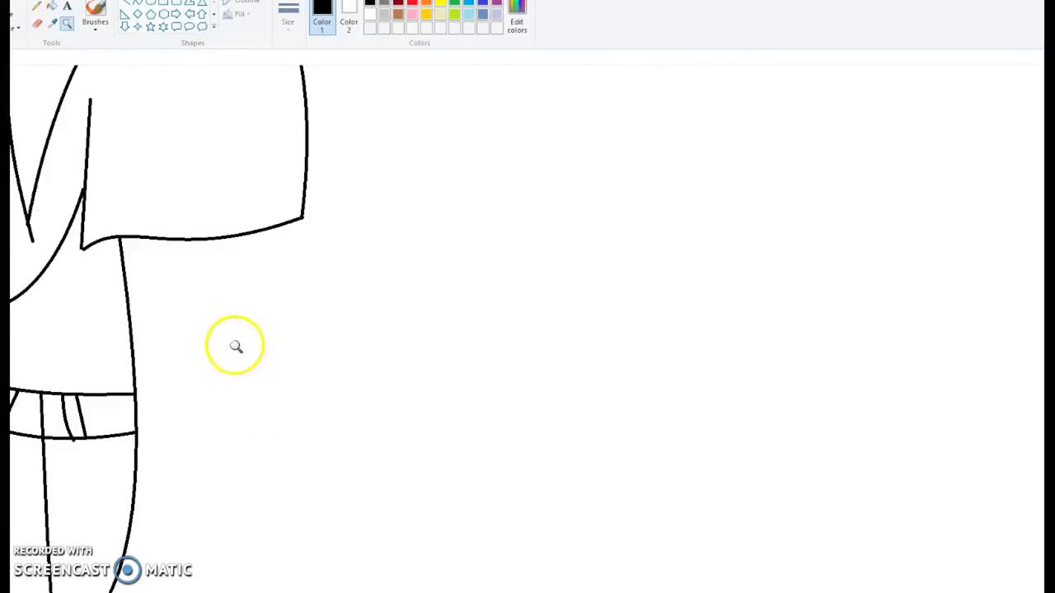
right_click(236, 346)
left_click(157, 248)
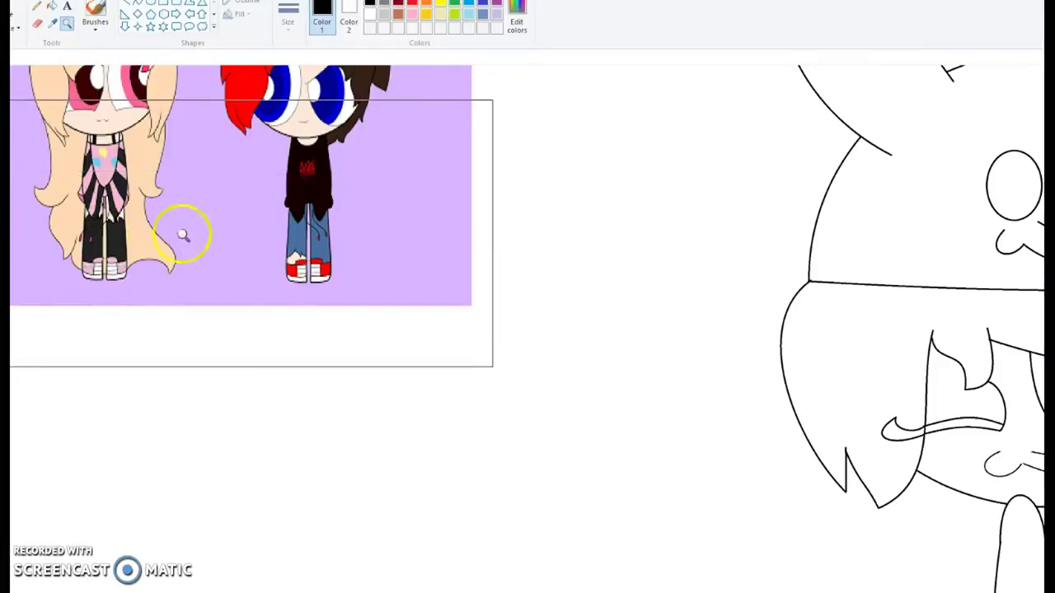
right_click(182, 233)
left_click(508, 361)
left_click(474, 342)
left_click(358, 253)
scroll(276, 200, "up", 3)
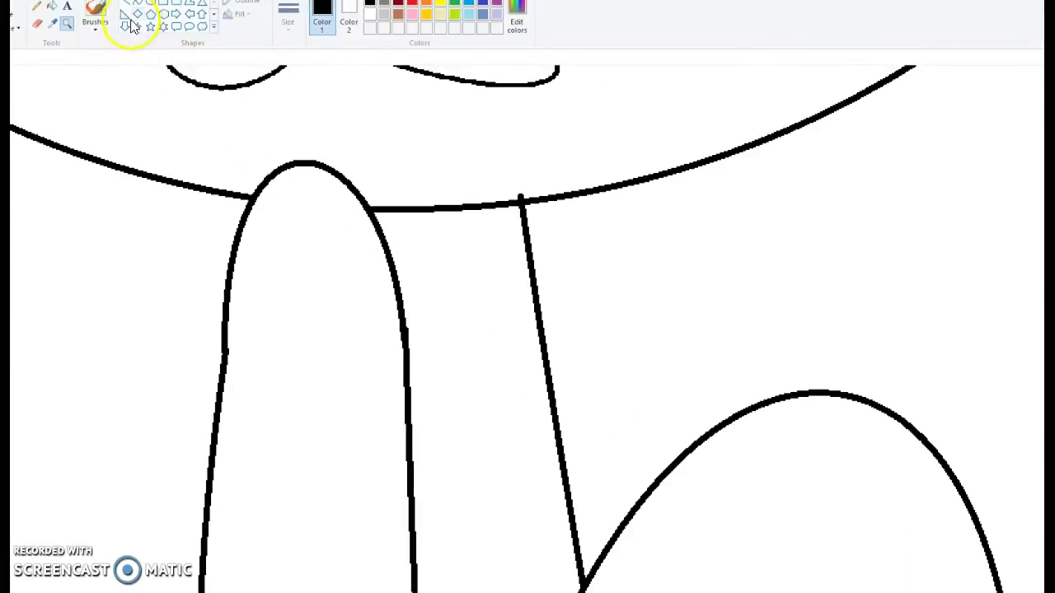
mouse_move(230, 294)
left_mouse_down()
mouse_move(527, 308)
mouse_move(540, 320)
left_mouse_up()
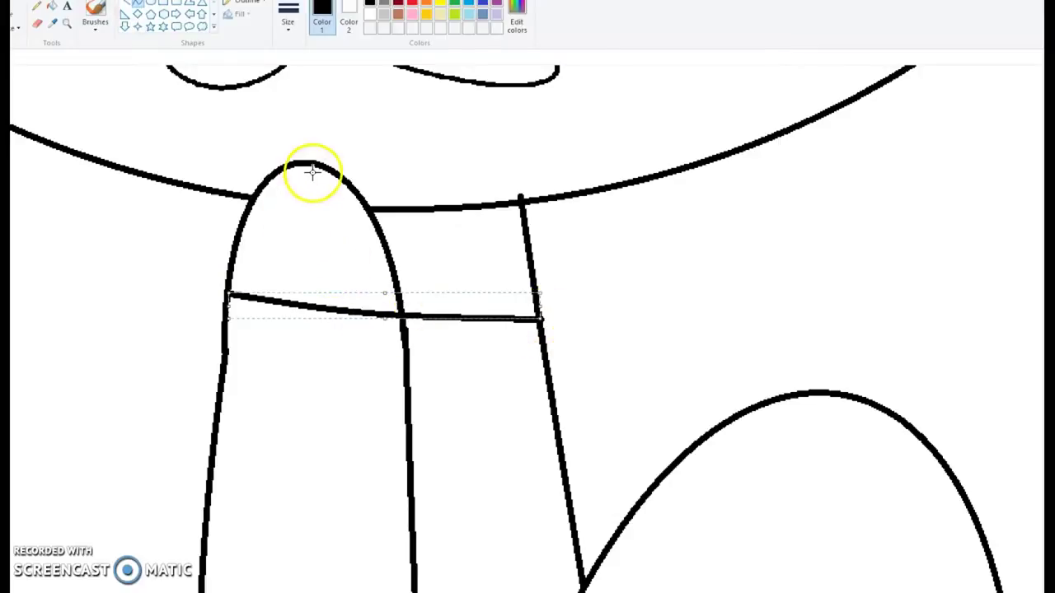
mouse_move(300, 167)
left_mouse_down()
mouse_move(307, 301)
mouse_move(284, 164)
left_mouse_up()
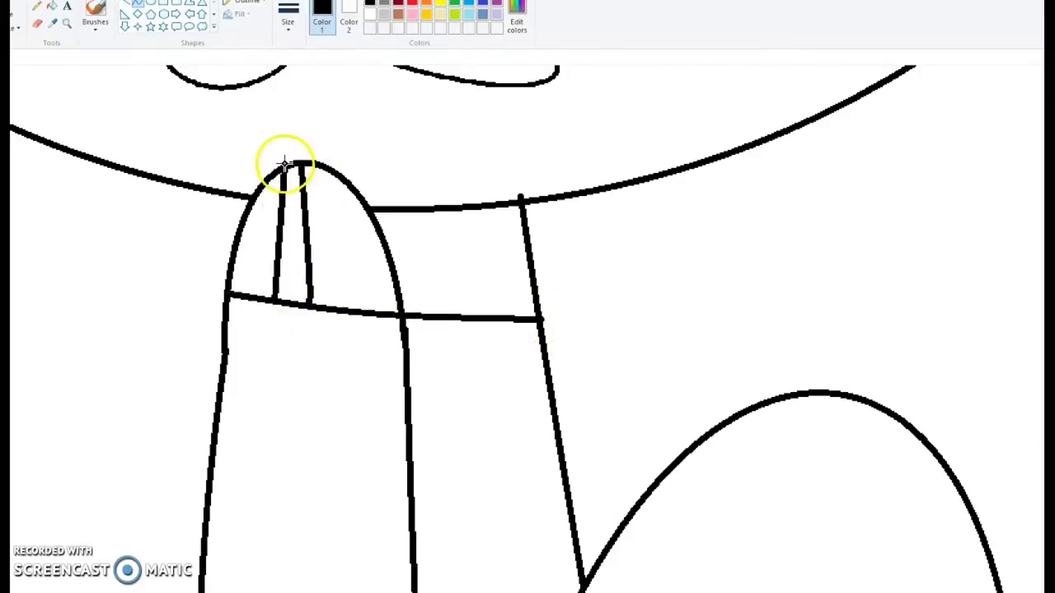
Draw a slightly bowed line across the lower part of the leg.
left_click(67, 24)
right_click(101, 170)
right_click(123, 179)
left_click(122, 182)
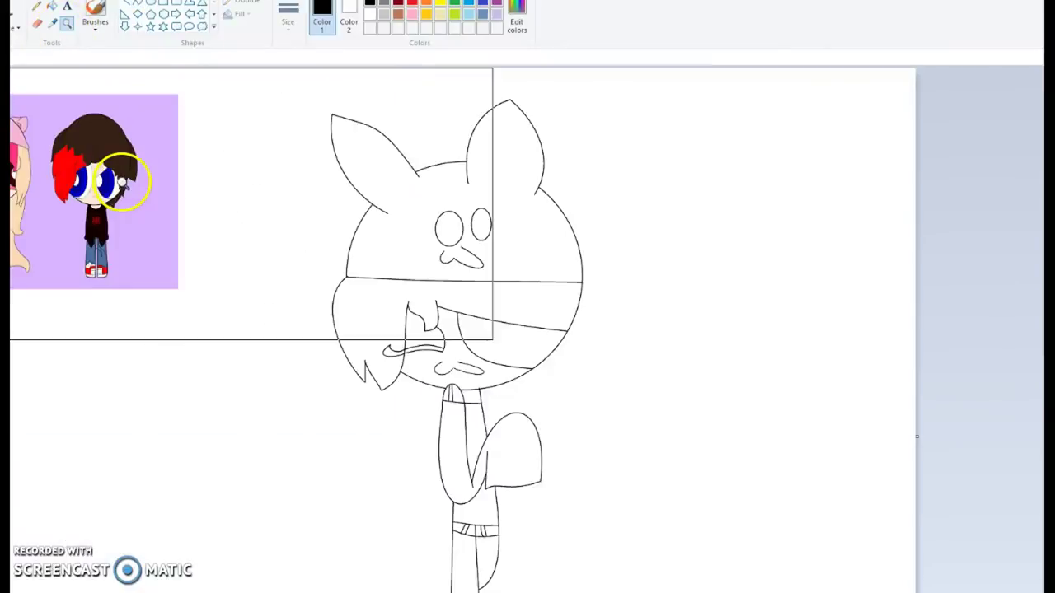
left_click(205, 346)
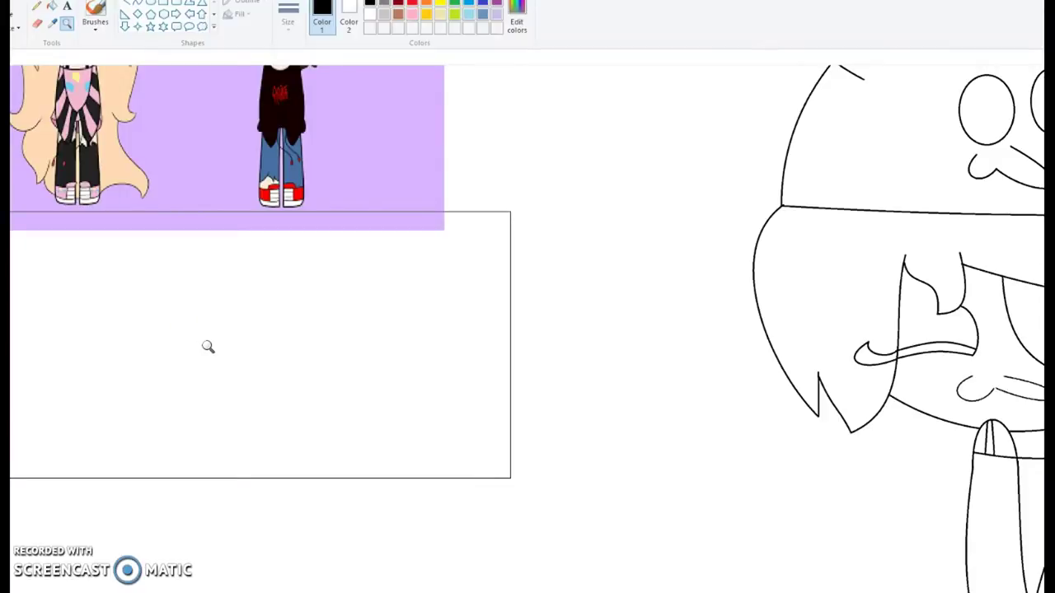
right_click(208, 346)
left_click(629, 483)
left_click(278, 382)
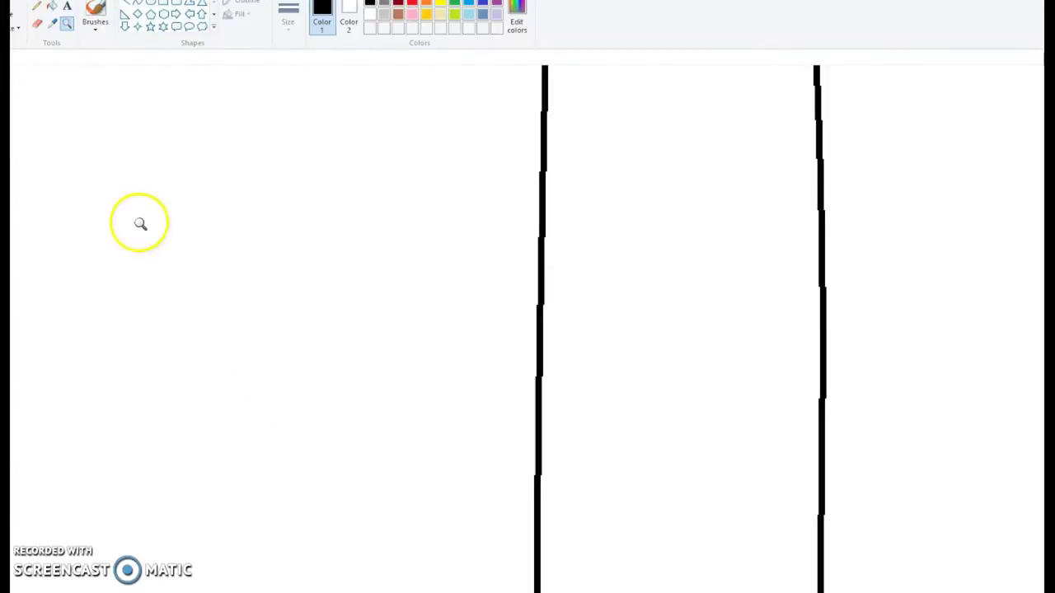
right_click(161, 256)
left_click_drag(229, 172, 368, 183)
left_click(301, 173)
left_click(301, 173)
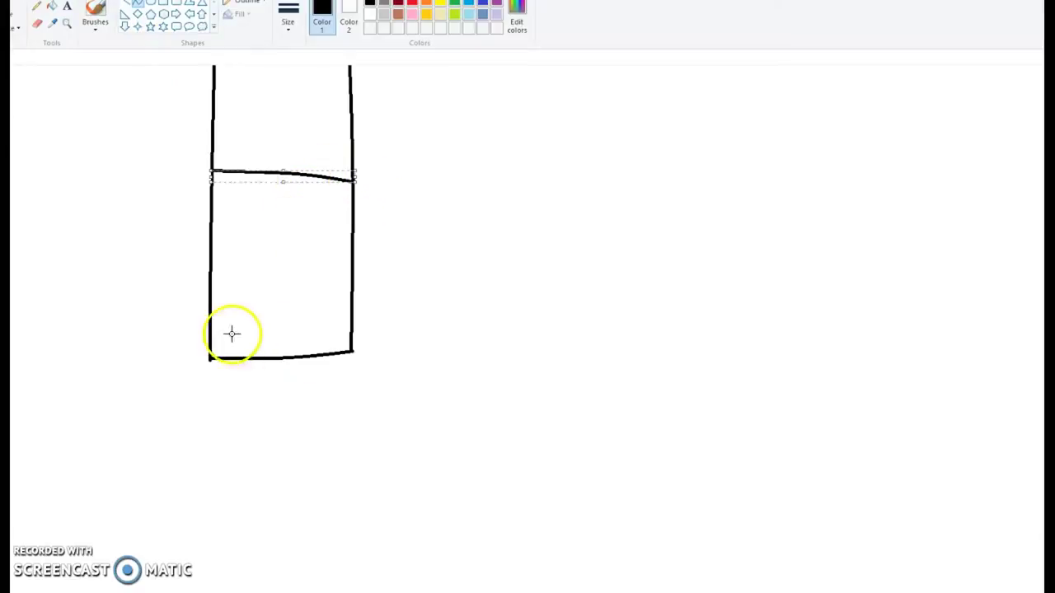
Draw a nearly horizontal line across the leg just above its base.
mouse_move(208, 336)
left_mouse_down()
mouse_move(327, 321)
mouse_move(360, 330)
left_mouse_up()
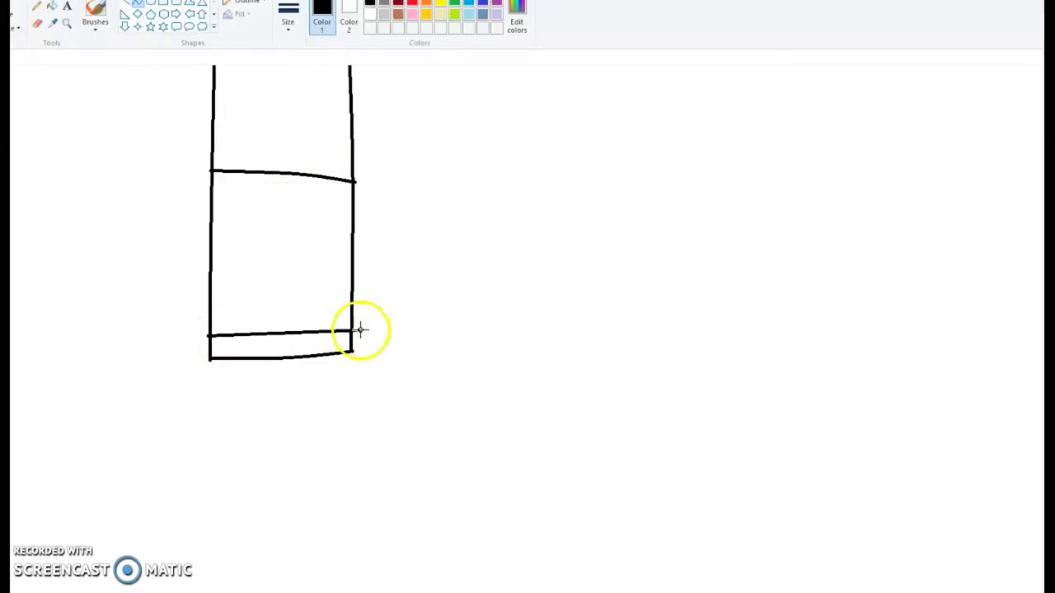
scroll(171, 272, "up", 3)
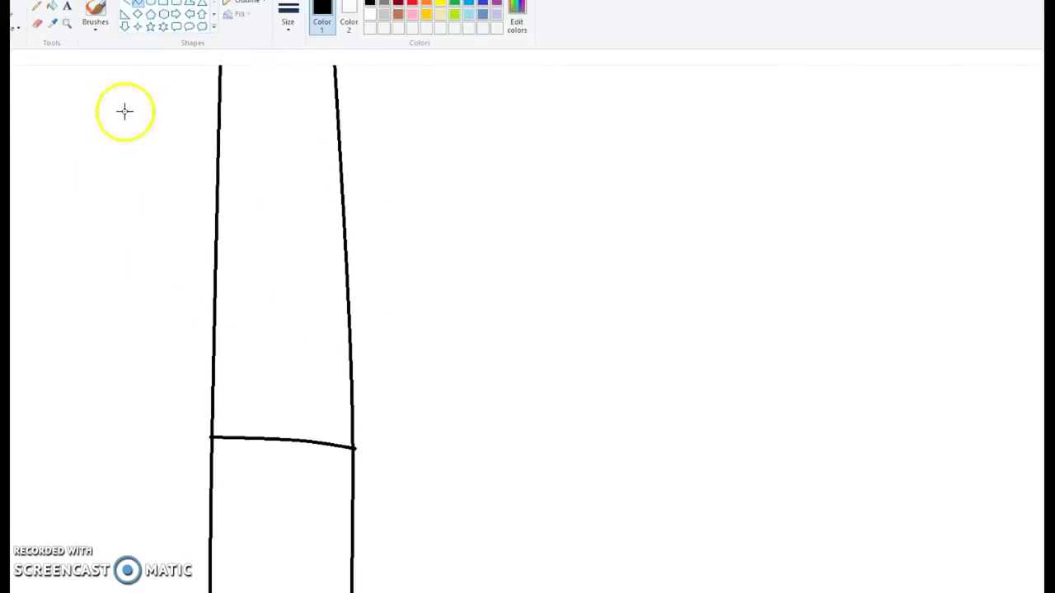
left_click(68, 31)
left_click(281, 306)
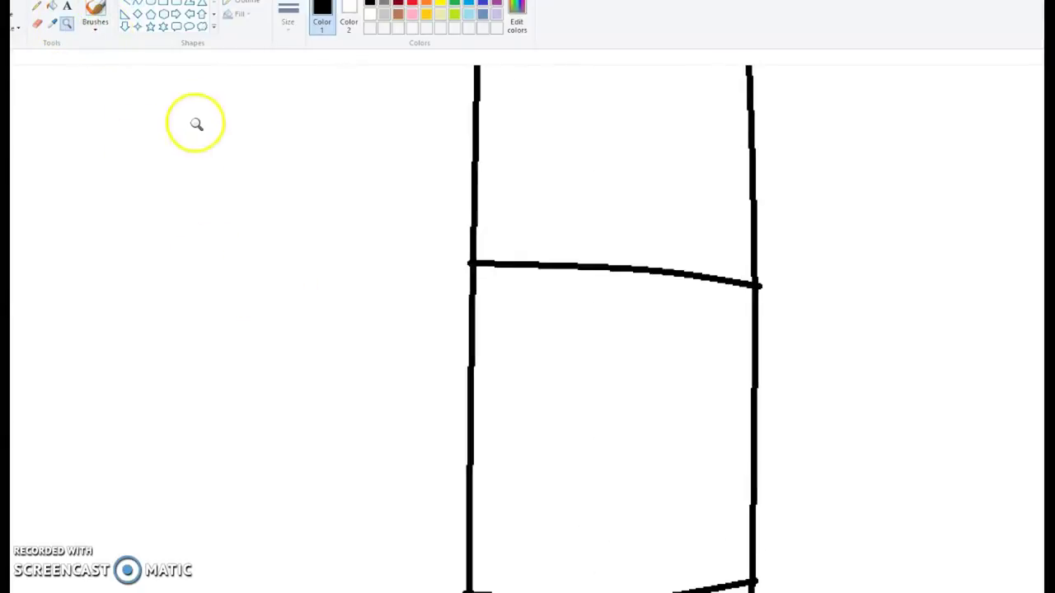
Draw a slanted line down between the leg's cross lines, and a short line from its middle to the leg's outer edge.
left_click(134, 5)
scroll(604, 233, "down", 2)
left_click_drag(591, 132, 617, 468)
left_click_drag(538, 328, 757, 332)
right_click(607, 314)
left_click(627, 321)
left_click_drag(607, 318, 752, 332)
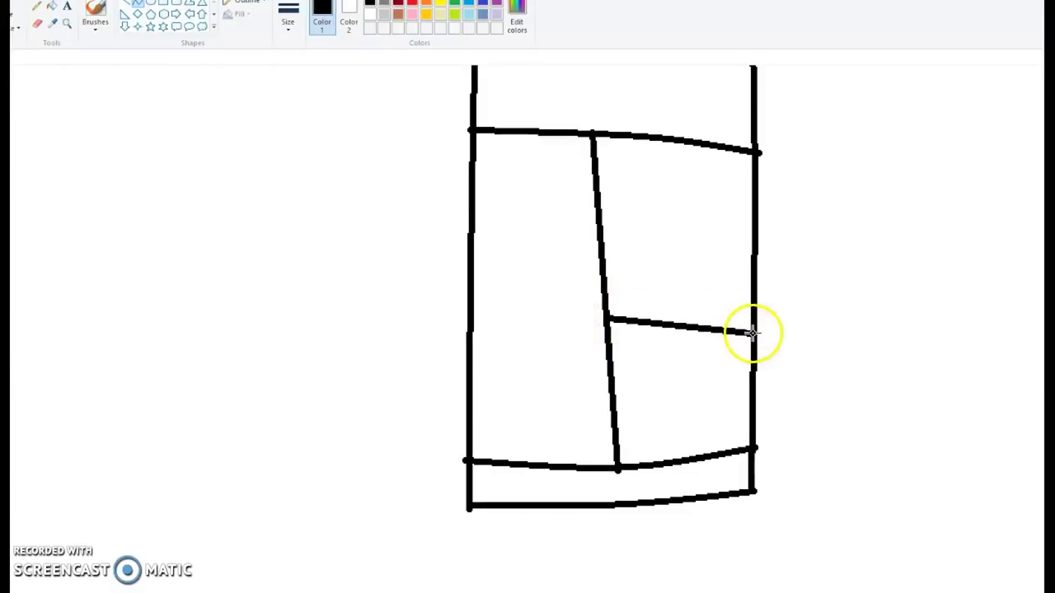
Draw two more slightly bowed lines from the slanted divider to the leg's outer edge, one above and one below the middle line.
left_click_drag(601, 231, 752, 247)
mouse_move(618, 423)
left_mouse_down()
mouse_move(772, 429)
mouse_move(735, 409)
left_mouse_up()
left_click(695, 406)
right_click(713, 410)
left_click(734, 413)
left_click_drag(612, 412, 753, 424)
left_click(694, 411)
left_click(694, 410)
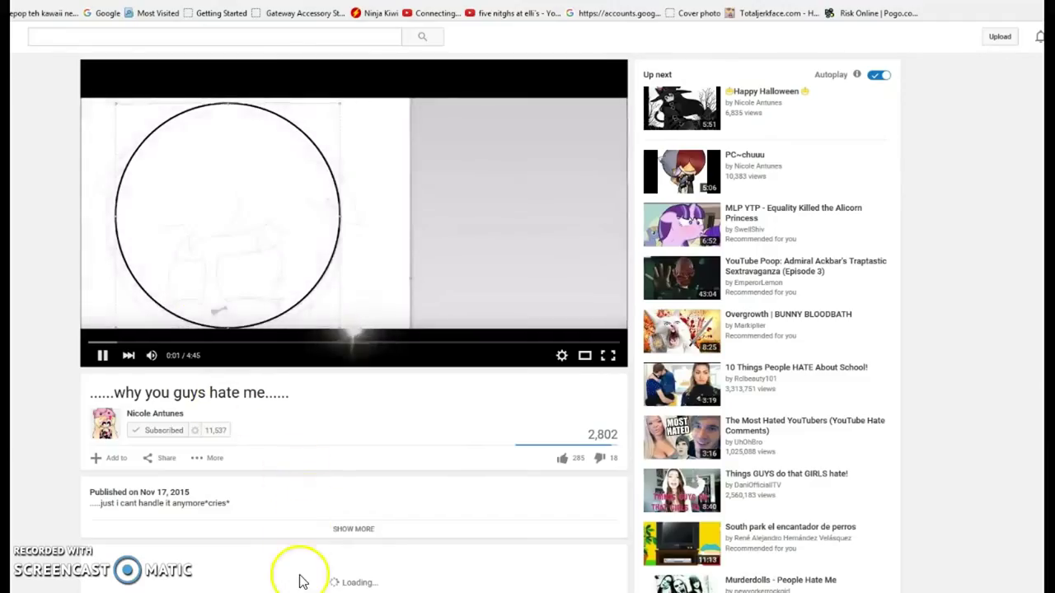
left_click(777, 126)
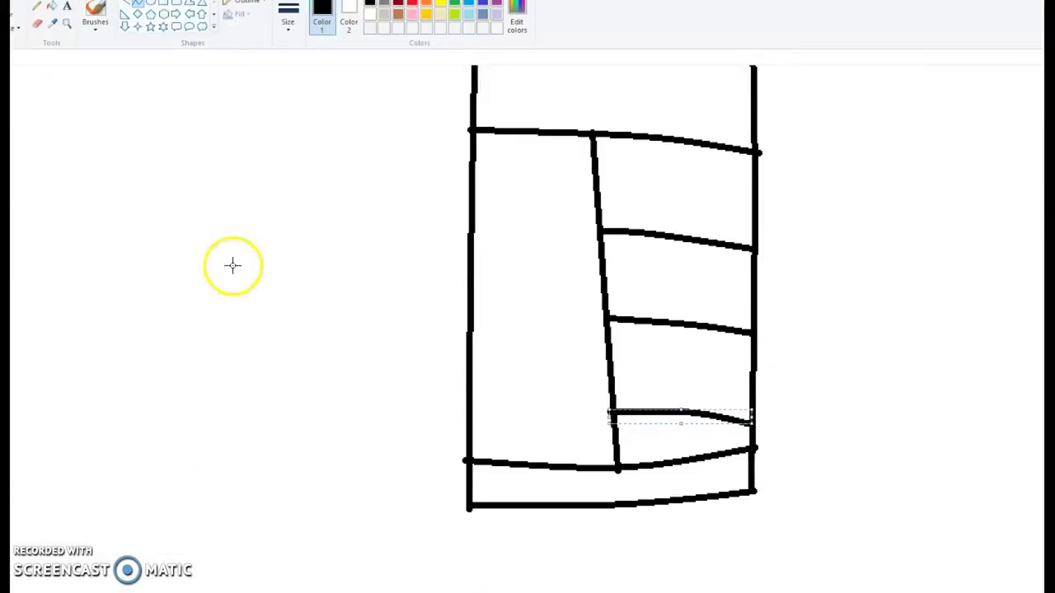
scroll(233, 267, "up", 3)
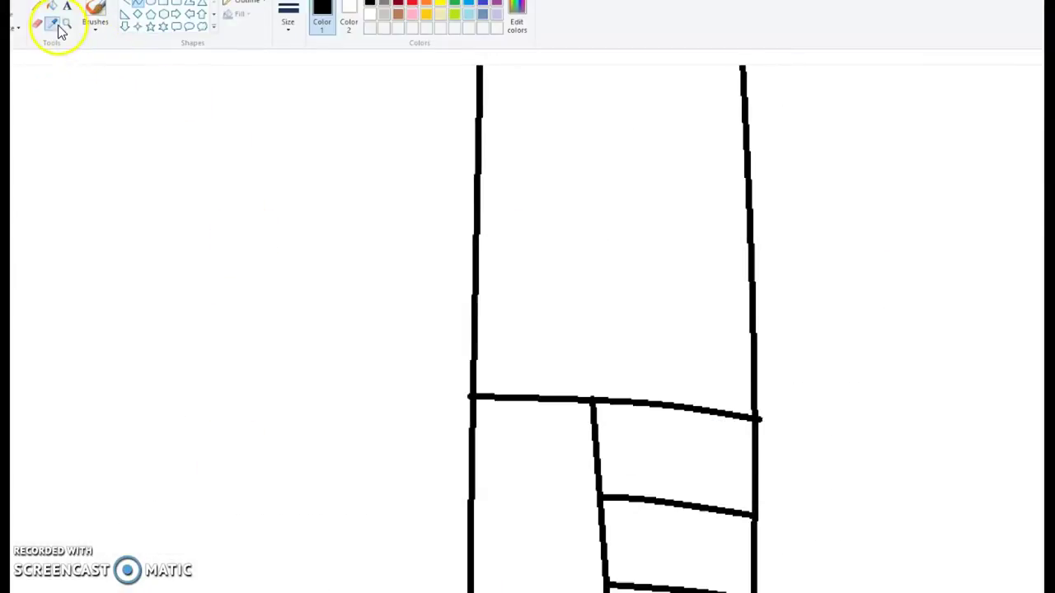
right_click(243, 211)
left_click(377, 349)
left_click(355, 346)
scroll(322, 276, "up", 4)
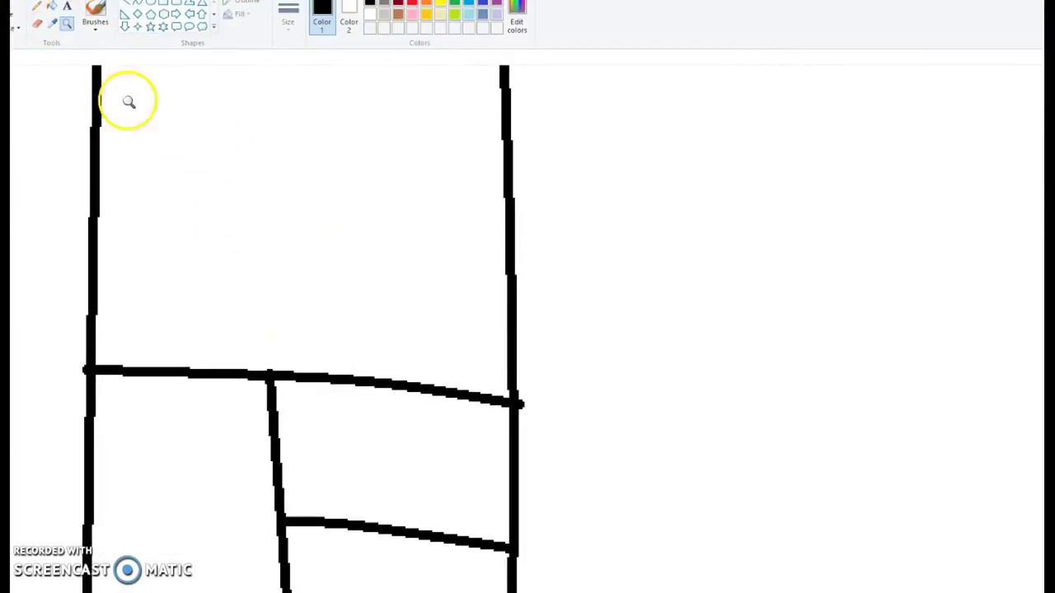
left_click(138, 10)
scroll(346, 318, "up", 2)
left_click_drag(274, 218, 342, 463)
right_click(302, 373)
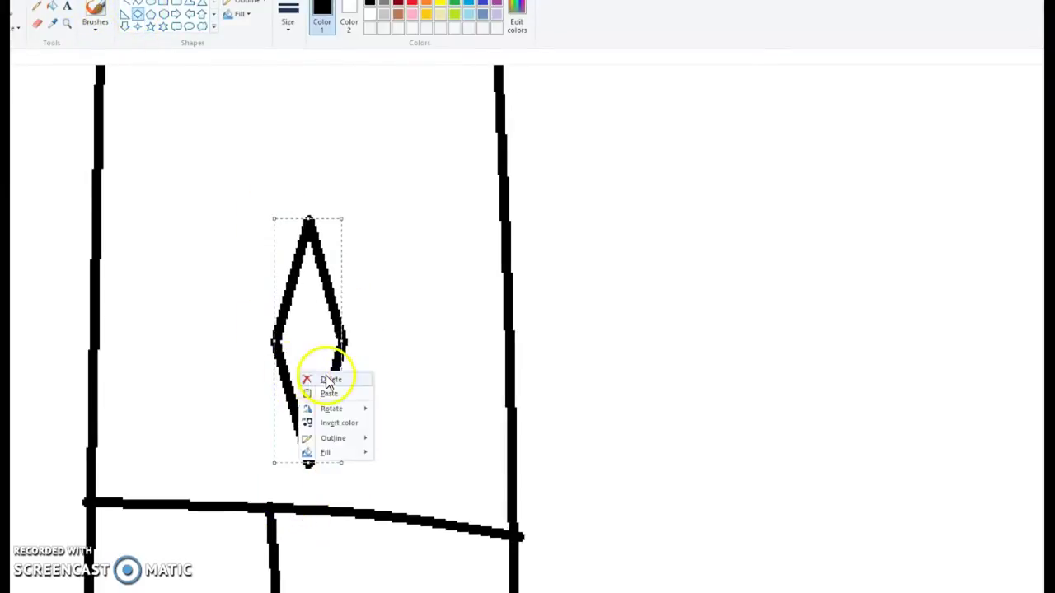
left_click(329, 380)
Draw a nearly horizontal line from the middle of the leg to its outer edge, above the shoe's upper line.
mouse_move(280, 213)
left_mouse_down()
mouse_move(255, 542)
mouse_move(271, 508)
mouse_move(488, 264)
left_mouse_up()
right_click(377, 228)
left_click(402, 236)
left_click_drag(287, 212, 511, 233)
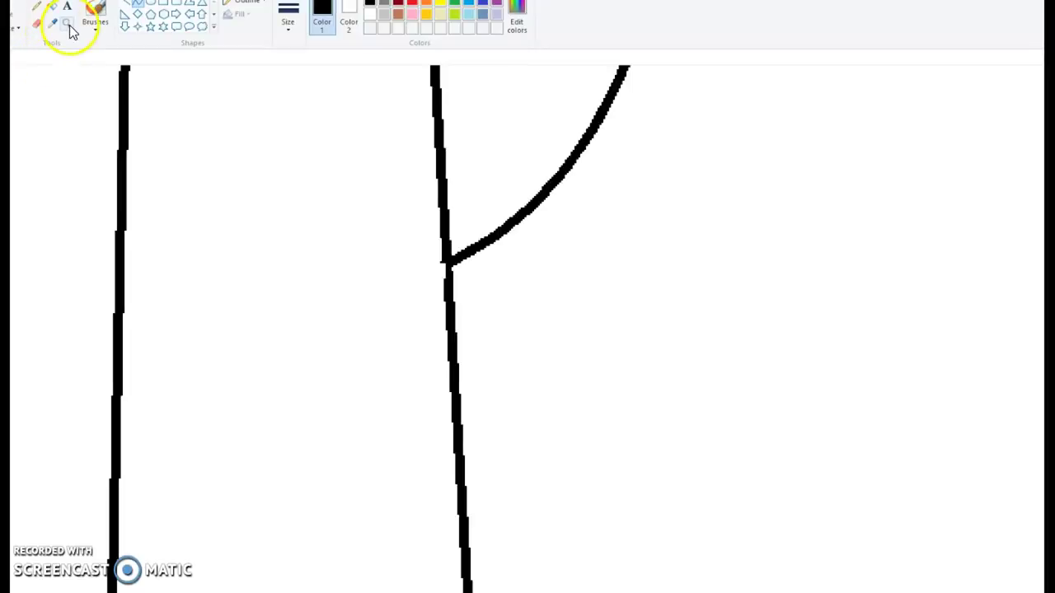
Draw a long bowed hair line running down from below the pointed hair tips beside the face.
left_click(69, 27)
right_click(139, 115)
right_click(139, 115)
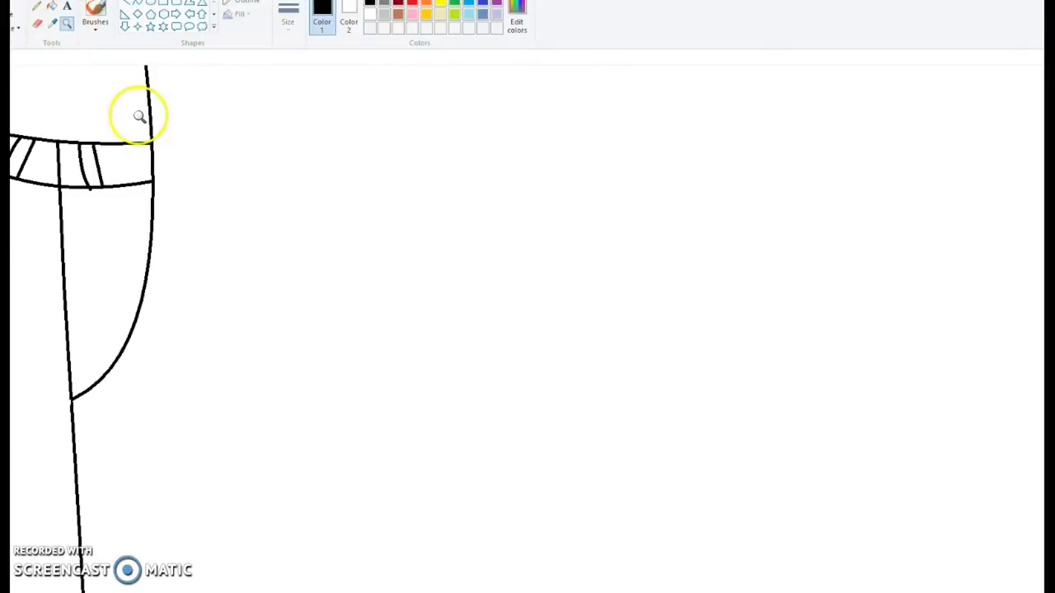
right_click(139, 115)
right_click(139, 116)
scroll(165, 123, "up", 4)
left_click(485, 365)
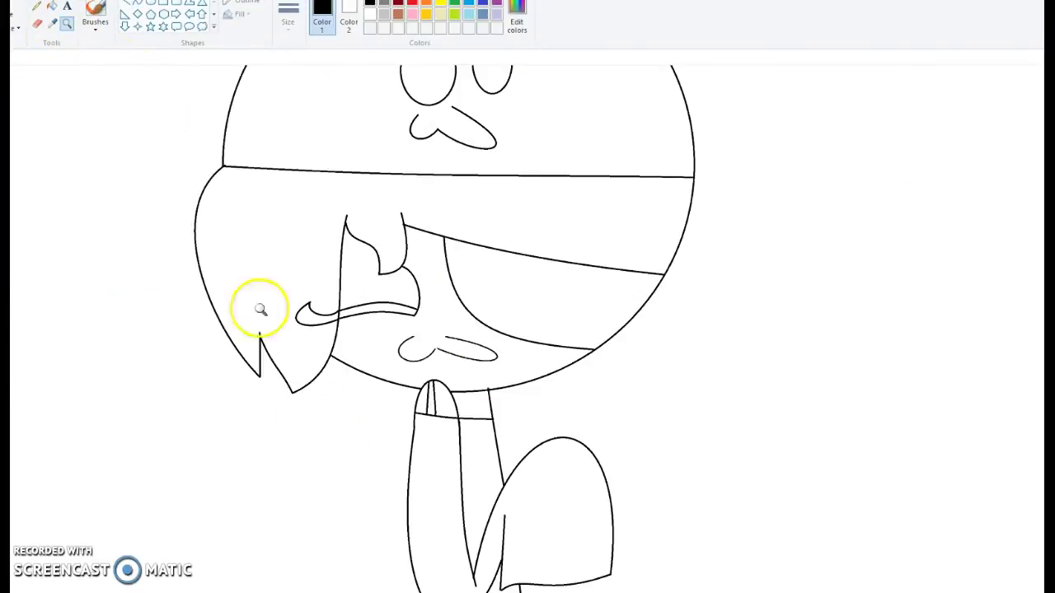
left_click(139, 4)
scroll(259, 174, "down", 3)
left_click_drag(306, 120, 309, 369)
mouse_move(297, 308)
left_mouse_down()
mouse_move(335, 290)
mouse_move(379, 292)
left_mouse_up()
Draw a curved line rising from the lower end of the long hair line toward the arm to form a pointed tip.
scroll(291, 306, "down", 2)
right_click(361, 296)
left_click(379, 301)
left_click_drag(309, 237, 382, 164)
left_click_drag(376, 203, 359, 219)
left_click(373, 212)
Draw a long curved hair line from the underside of the pointed strand down to the outer edge of the leg.
left_click_drag(370, 281, 353, 370)
left_click_drag(364, 365, 380, 341)
right_click(380, 341)
left_click(394, 356)
left_click_drag(346, 217, 429, 464)
mouse_move(424, 463)
left_mouse_down()
mouse_move(355, 442)
mouse_move(431, 459)
left_mouse_up()
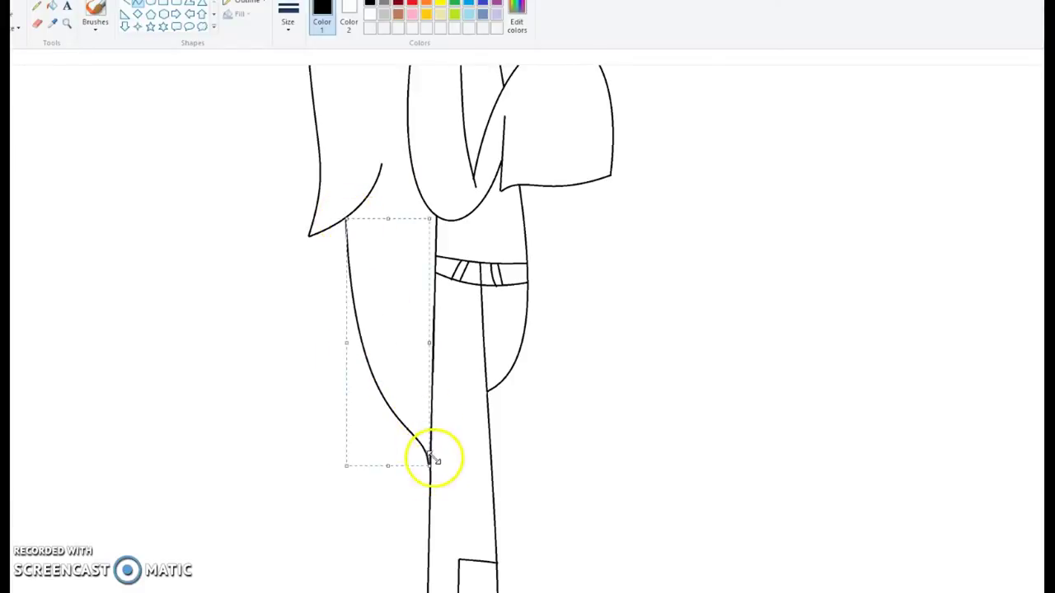
left_click(66, 23)
left_click(470, 293)
left_click(493, 319)
left_click(186, 291)
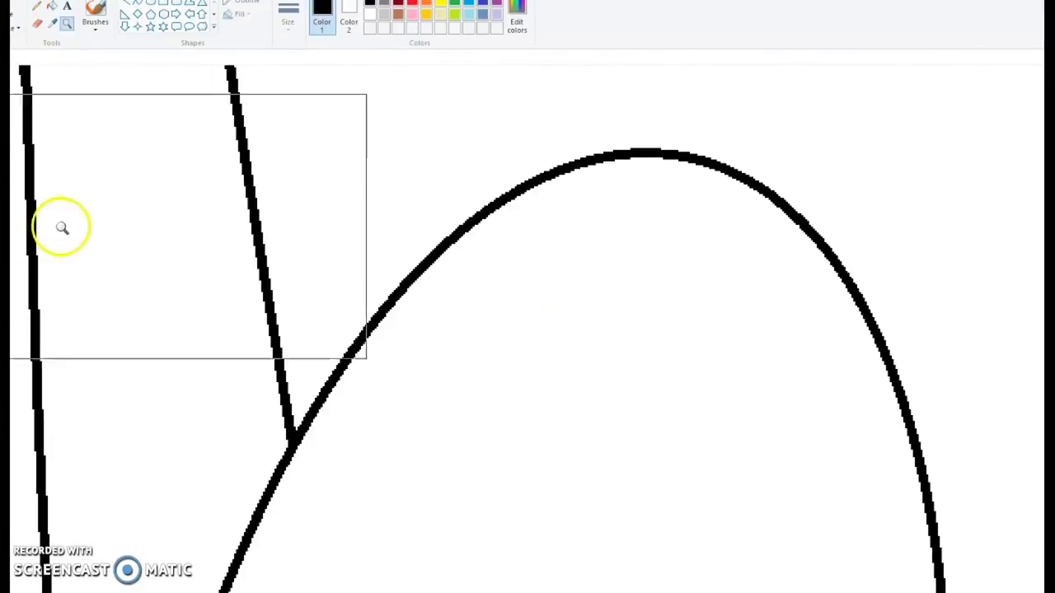
scroll(52, 243, "up", 3)
right_click(51, 242)
left_click(130, 256)
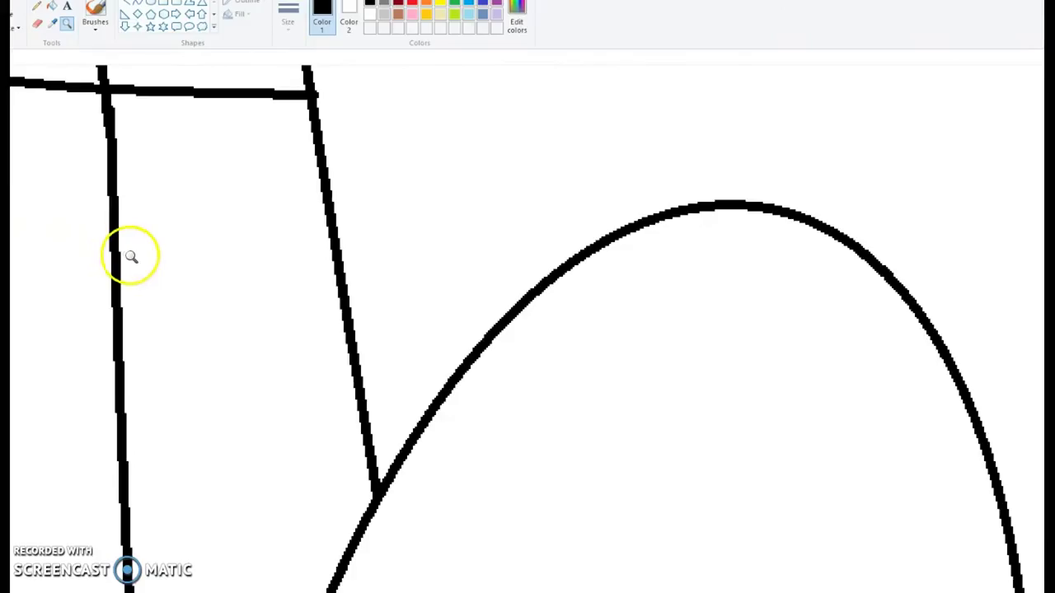
left_click(153, 3)
mouse_move(125, 183)
left_mouse_down()
mouse_move(234, 308)
mouse_move(328, 464)
mouse_move(337, 432)
left_mouse_up()
scroll(336, 388, "down", 4)
scroll(336, 388, "up", 3)
right_click(335, 330)
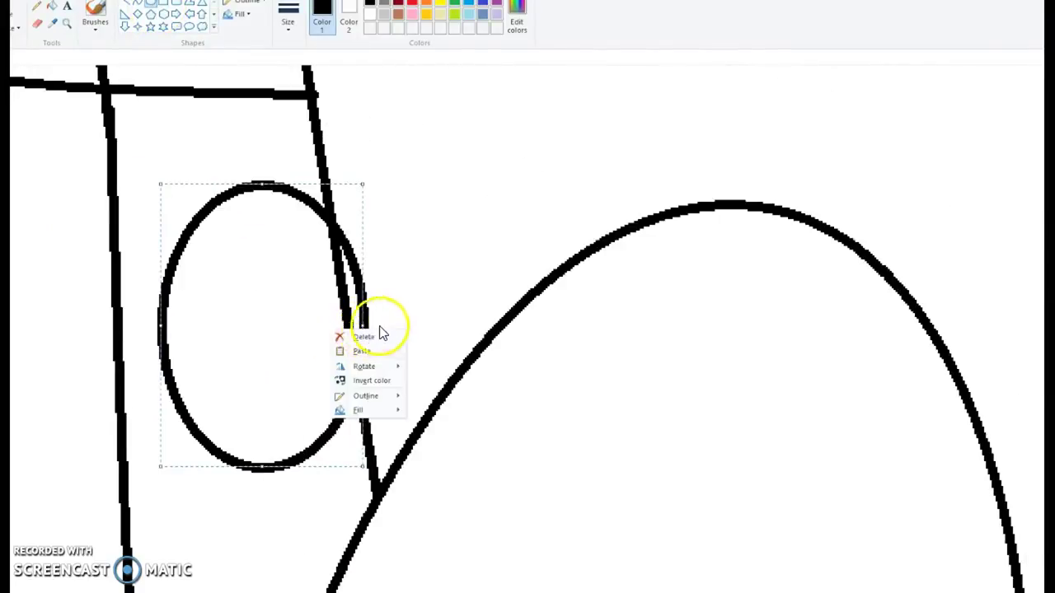
left_click(392, 338)
Draw a small circle beside the neck and place it so it rests on the domed shape.
left_click_drag(437, 112, 605, 294)
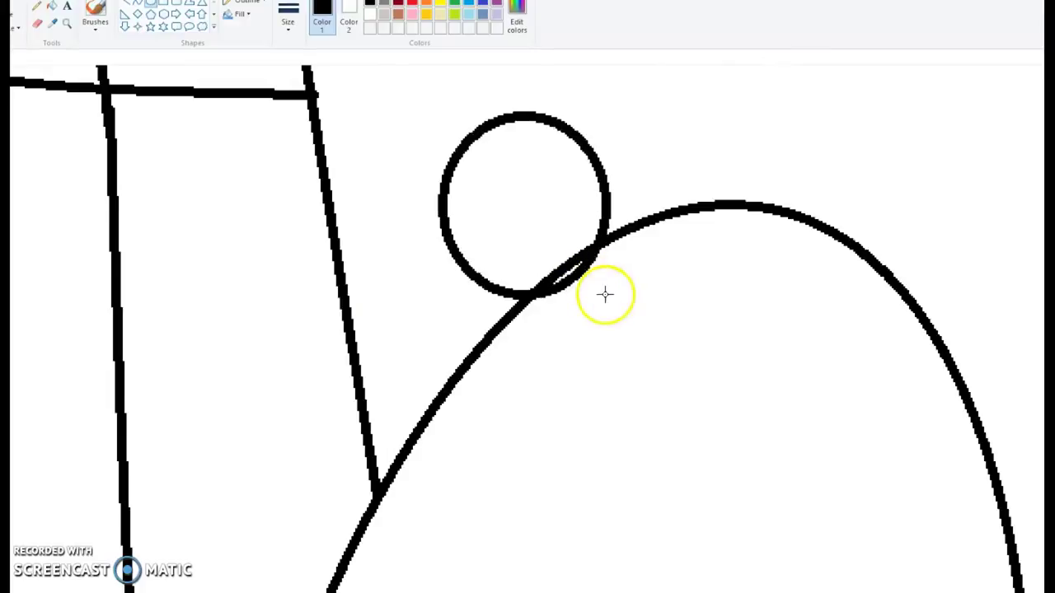
scroll(533, 387, "up", 3)
left_click_drag(533, 388, 582, 384)
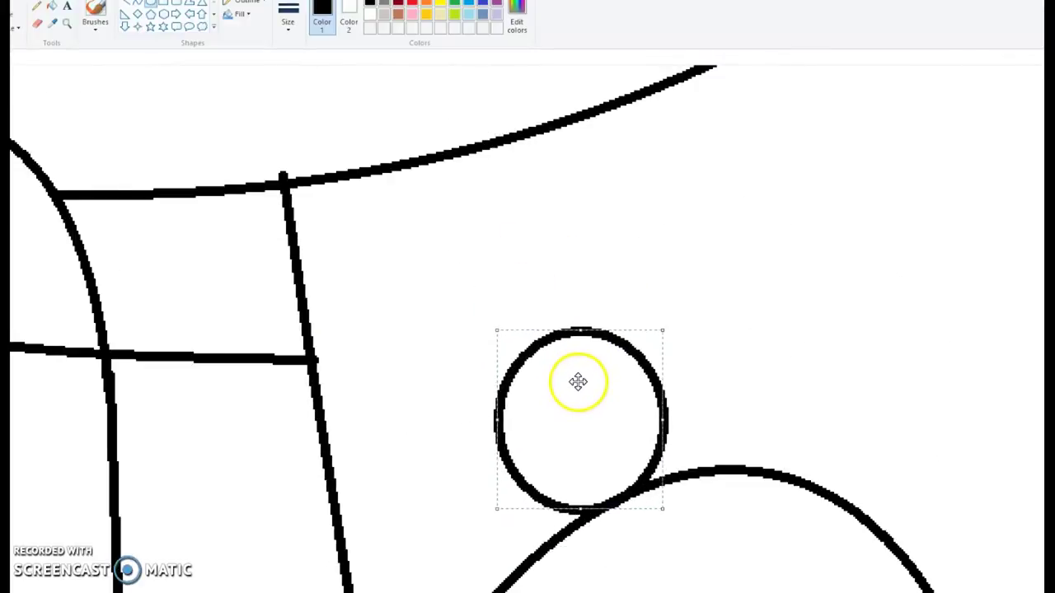
Draw a short S-shaped line down from the base of the small circle into the domed shape.
scroll(577, 381, "down", 3)
left_click(66, 22)
right_click(236, 252)
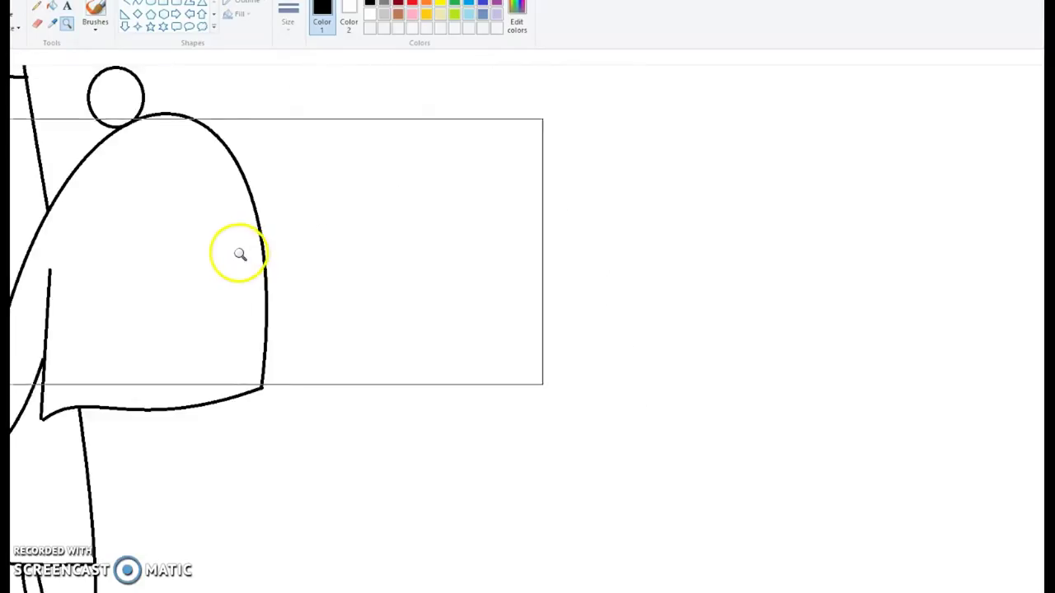
right_click(329, 282)
right_click(462, 282)
left_click(595, 281)
left_click(483, 313)
left_click(299, 290)
left_click(218, 175)
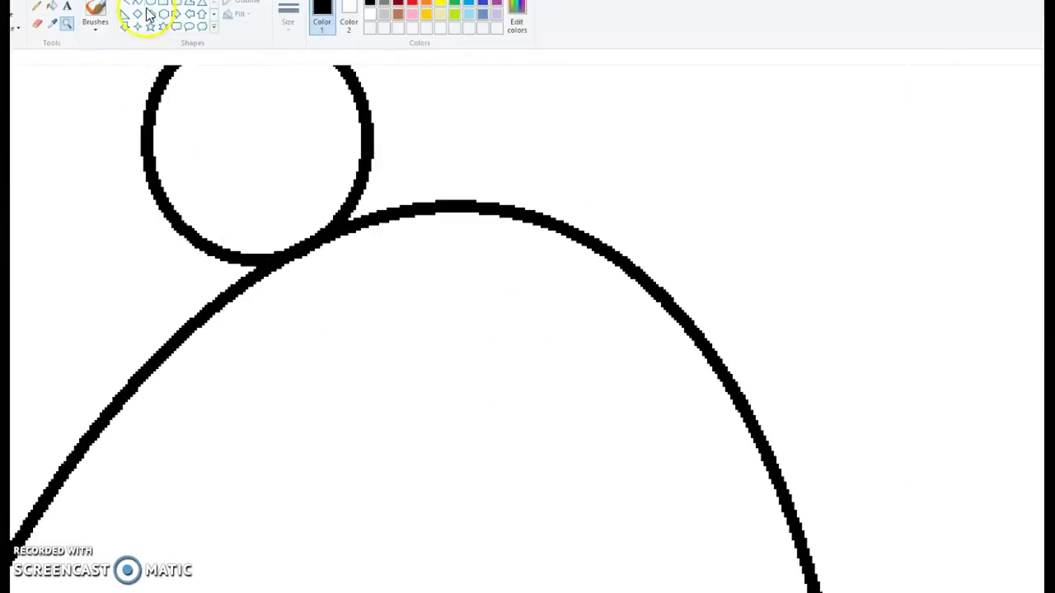
left_click_drag(265, 261, 319, 504)
left_click(232, 389)
left_click(336, 392)
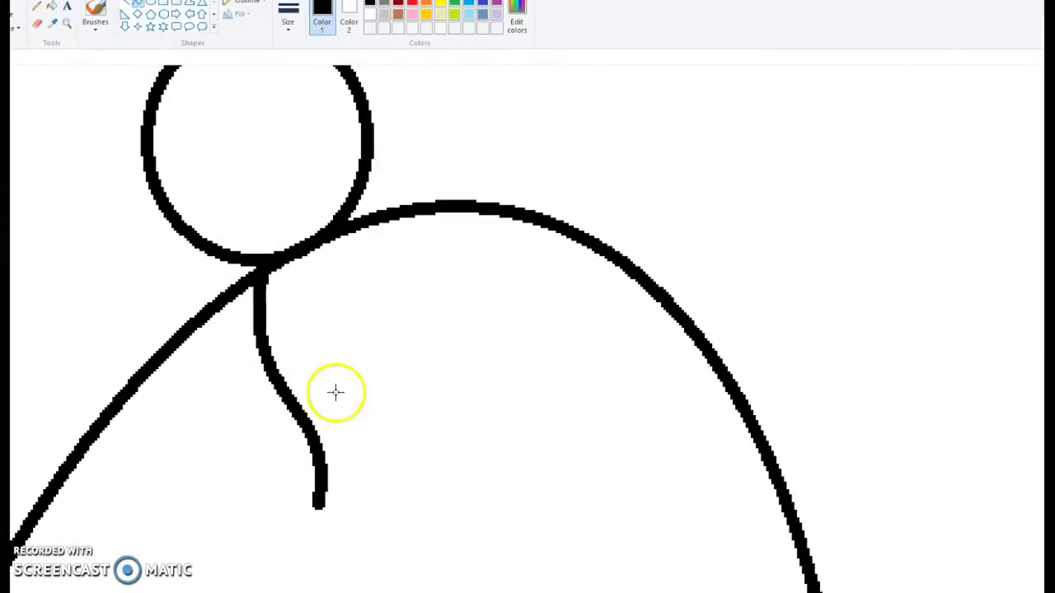
Draw a second curved line down from the small circle and join the lower ends of the two lines with a bowed line.
mouse_move(310, 245)
left_mouse_down()
mouse_move(394, 468)
mouse_move(422, 506)
left_mouse_up()
left_click(400, 401)
left_click(427, 434)
mouse_move(249, 503)
left_mouse_down()
mouse_move(372, 516)
mouse_move(419, 500)
left_mouse_up()
left_click(291, 504)
left_click(305, 501)
right_click(306, 500)
left_click(373, 483)
Draw a third curved line down from the small circle and close the gap to the second line with a short lower edge.
left_click_drag(337, 230, 496, 472)
left_click(438, 343)
left_click(479, 377)
left_click_drag(426, 486, 500, 483)
left_click(469, 475)
left_click(463, 479)
scroll(144, 104, "up", 3)
scroll(207, 281, "down", 2)
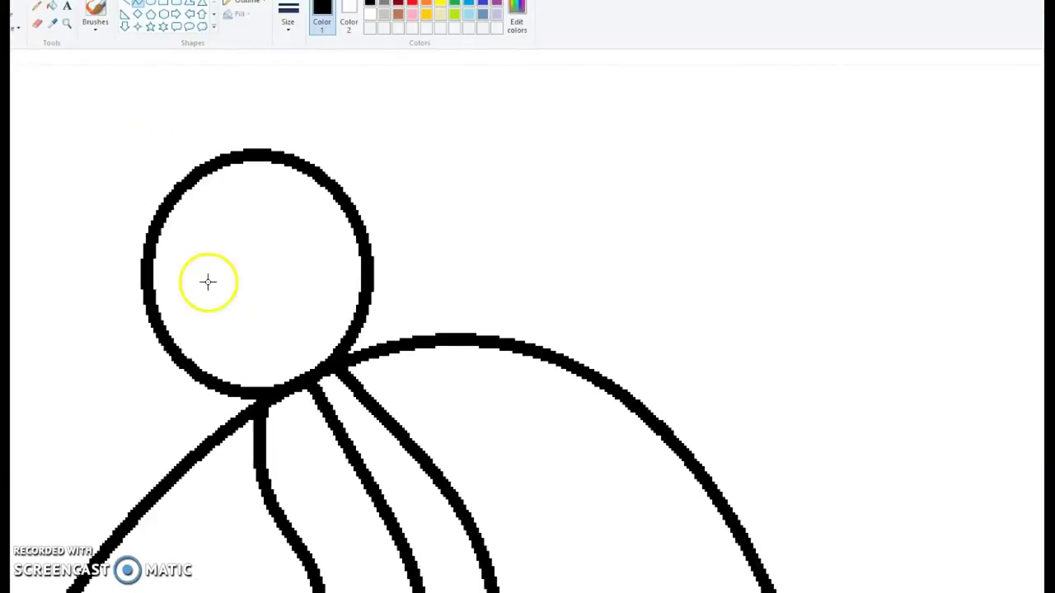
mouse_move(169, 200)
left_mouse_down()
mouse_move(162, 492)
mouse_move(161, 451)
left_mouse_up()
left_click(65, 247)
left_click(87, 340)
right_click(99, 254)
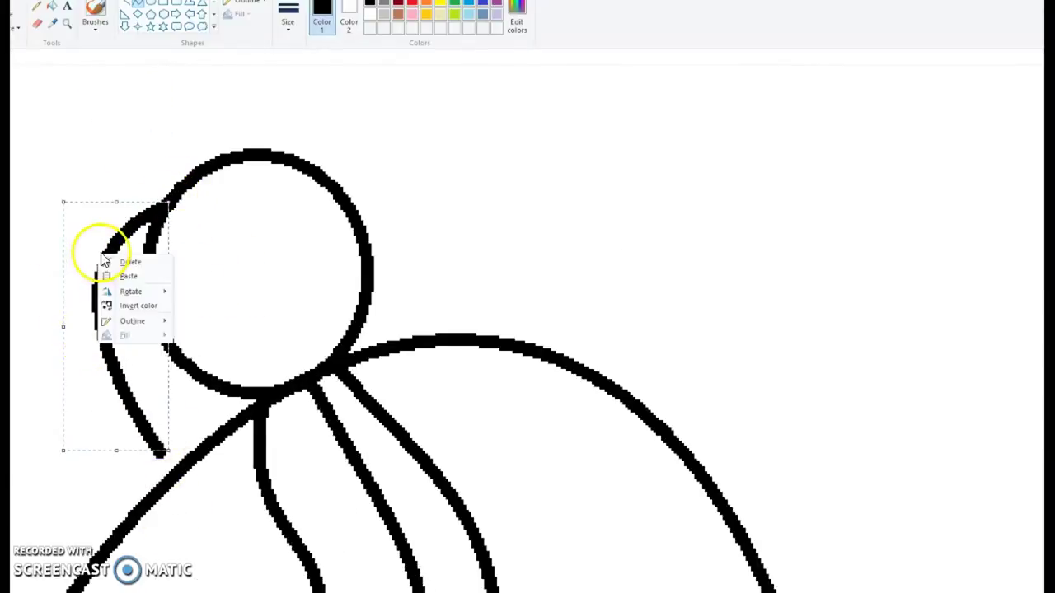
left_click(125, 263)
Draw a pointed hair lock on the small head with an outer arc and an inner curve meeting at its tip.
mouse_move(157, 221)
left_mouse_down()
mouse_move(127, 352)
mouse_move(134, 393)
left_mouse_up()
left_click(80, 247)
left_click(77, 302)
mouse_move(216, 249)
left_mouse_down()
mouse_move(124, 372)
mouse_move(134, 395)
left_mouse_up()
mouse_move(177, 321)
left_mouse_down()
mouse_move(225, 327)
mouse_move(220, 306)
left_mouse_up()
Draw a slightly sloping fringe line across the small head, from the hair lock to the far edge of the circle.
mouse_move(258, 244)
left_mouse_down()
mouse_move(277, 265)
mouse_move(374, 290)
mouse_move(336, 282)
left_mouse_up()
right_click(257, 261)
left_click(281, 271)
left_click(335, 283)
Draw a wavy mouth of two joined curves on the small face below the fringe line.
left_click(206, 362)
mouse_move(214, 335)
left_mouse_down()
mouse_move(249, 346)
mouse_move(286, 315)
mouse_move(295, 346)
mouse_move(327, 338)
left_mouse_up()
left_click(214, 365)
left_click(289, 361)
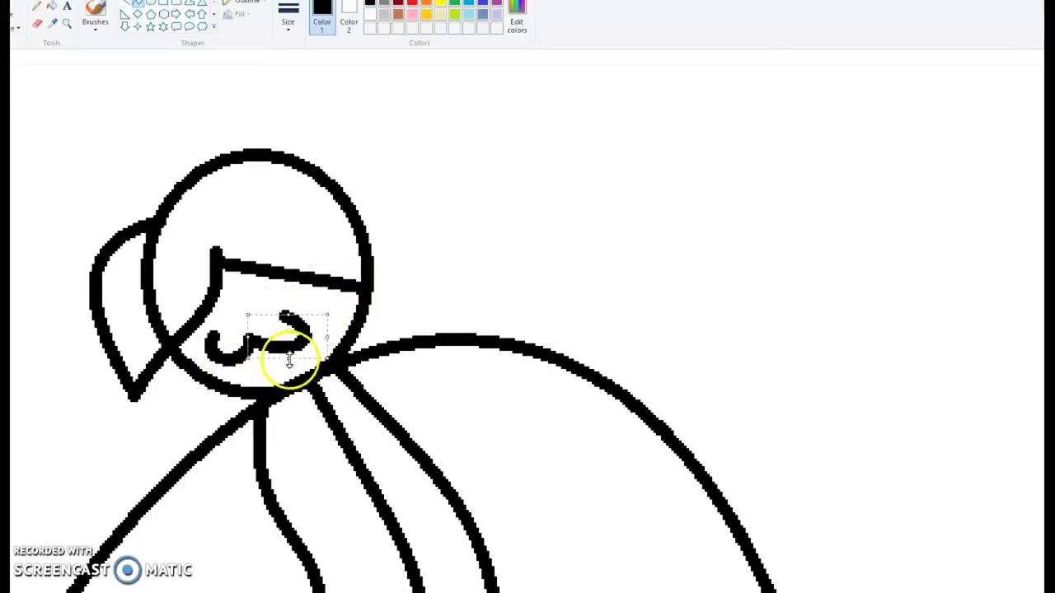
Fill the part of the small figure's hair lock outside the head circle with black.
left_click(68, 27)
right_click(51, 221)
right_click(49, 223)
right_click(46, 225)
right_click(45, 225)
scroll(47, 226, "up", 5)
left_click(378, 418)
left_click(380, 417)
left_click(318, 401)
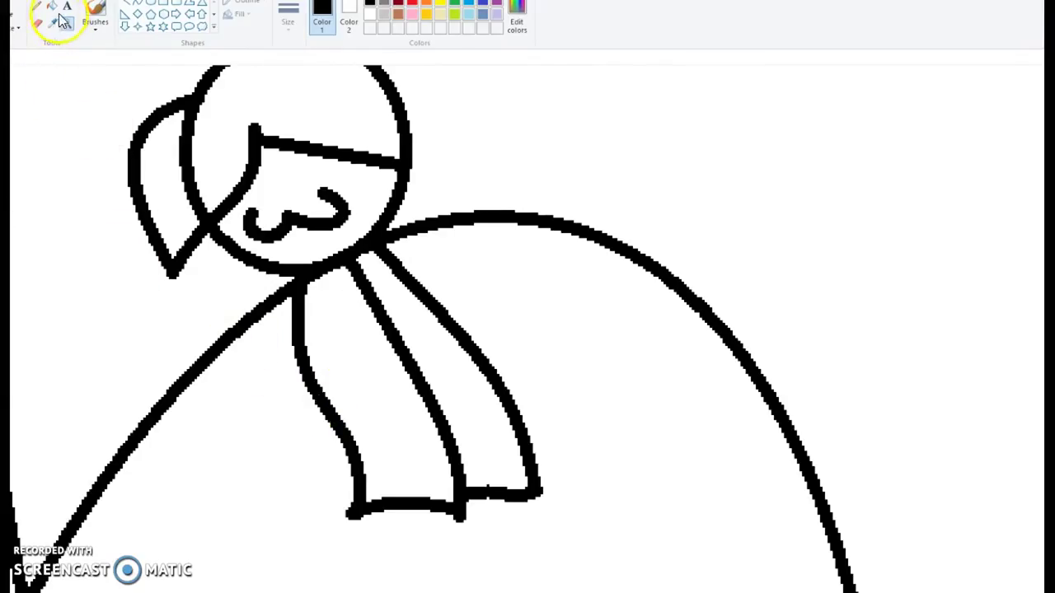
left_click(199, 163)
scroll(363, 173, "up", 3)
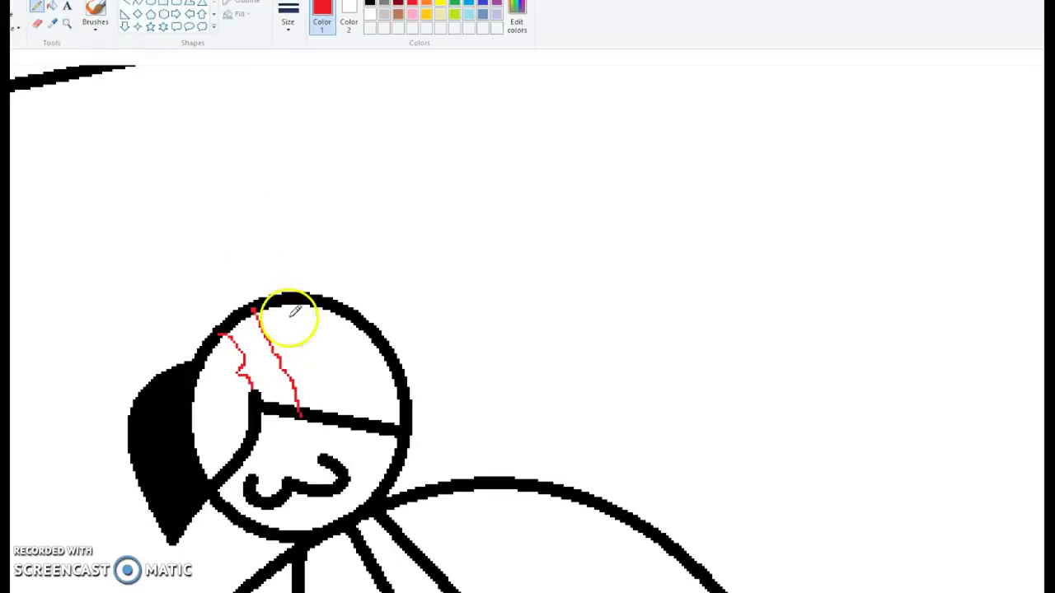
Fill the streak between the two red lines with red and the hair on both sides of it with black.
left_click(53, 8)
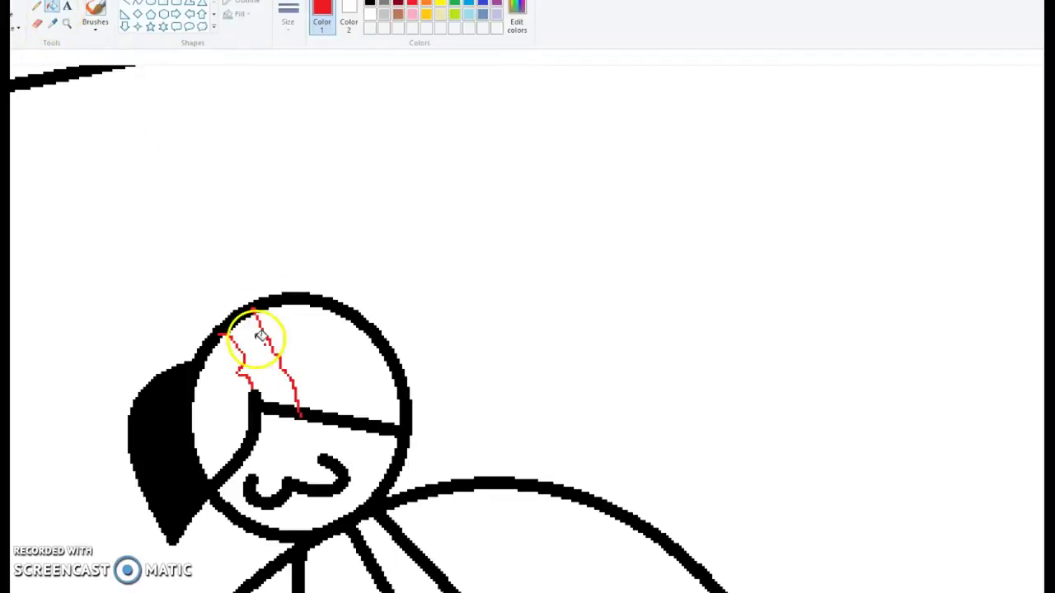
left_click(252, 350)
left_click(369, 3)
left_click(229, 363)
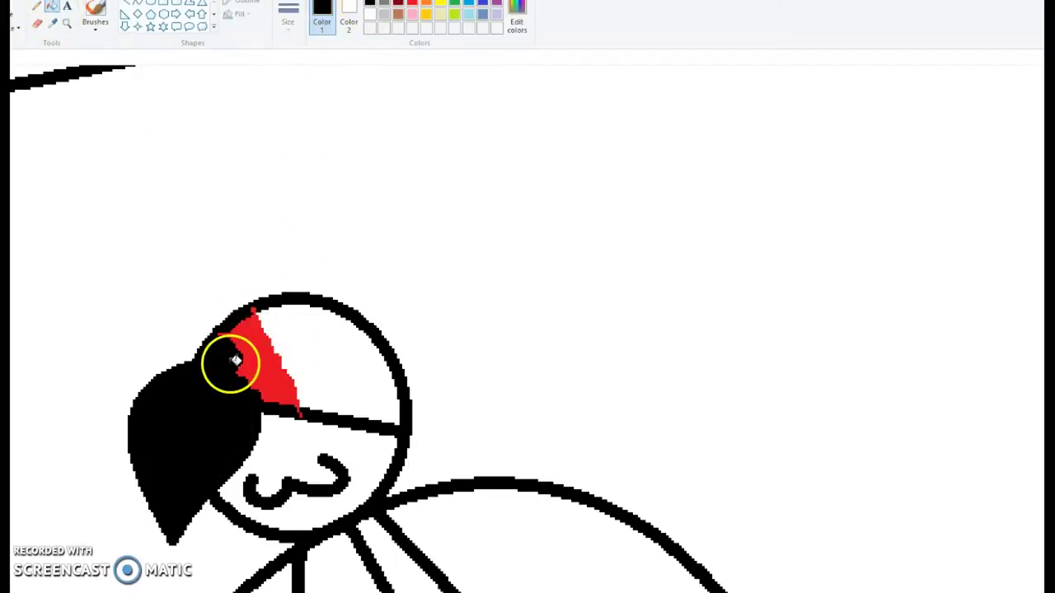
left_click(321, 364)
Fill both sections of the small figure's body with black.
scroll(333, 346, "down", 3)
left_click(334, 326)
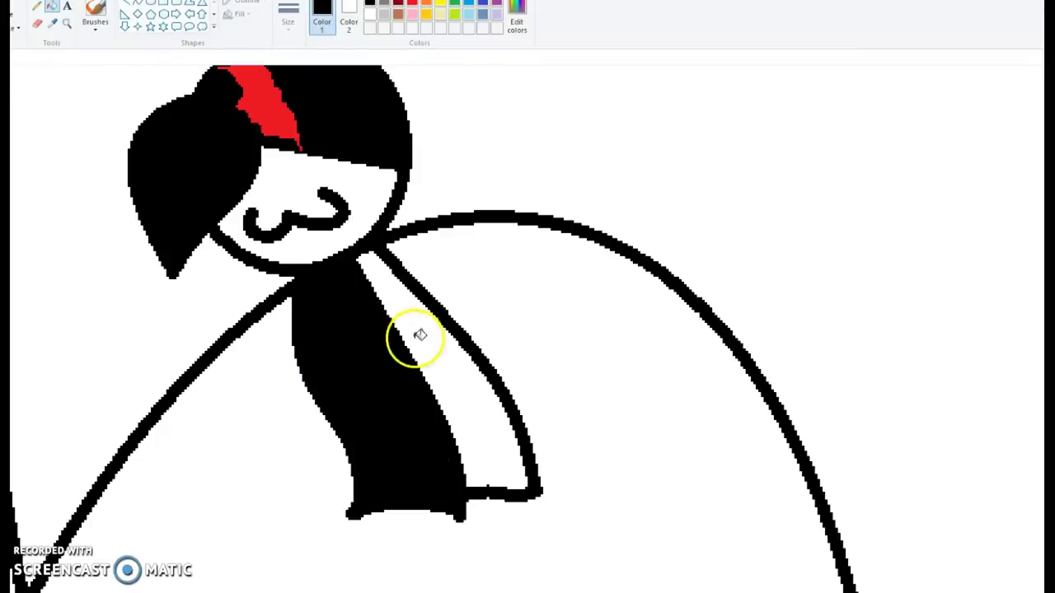
left_click(400, 336)
Pick the dark blue of the brown-haired reference character's eye as the drawing colour.
left_click(66, 25)
right_click(12, 125)
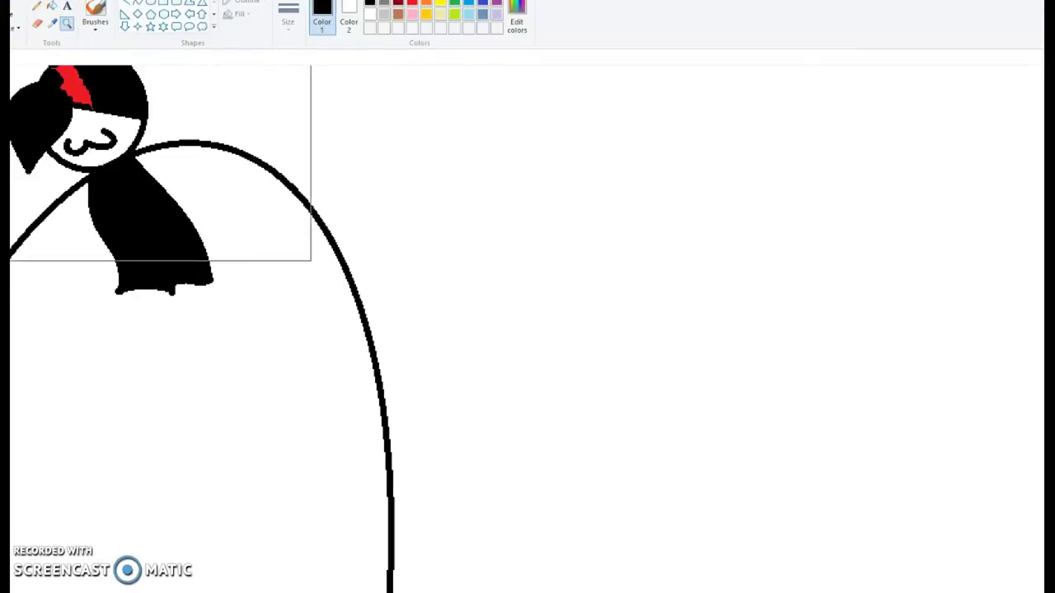
right_click(12, 126)
right_click(12, 126)
right_click(12, 125)
left_click(132, 224)
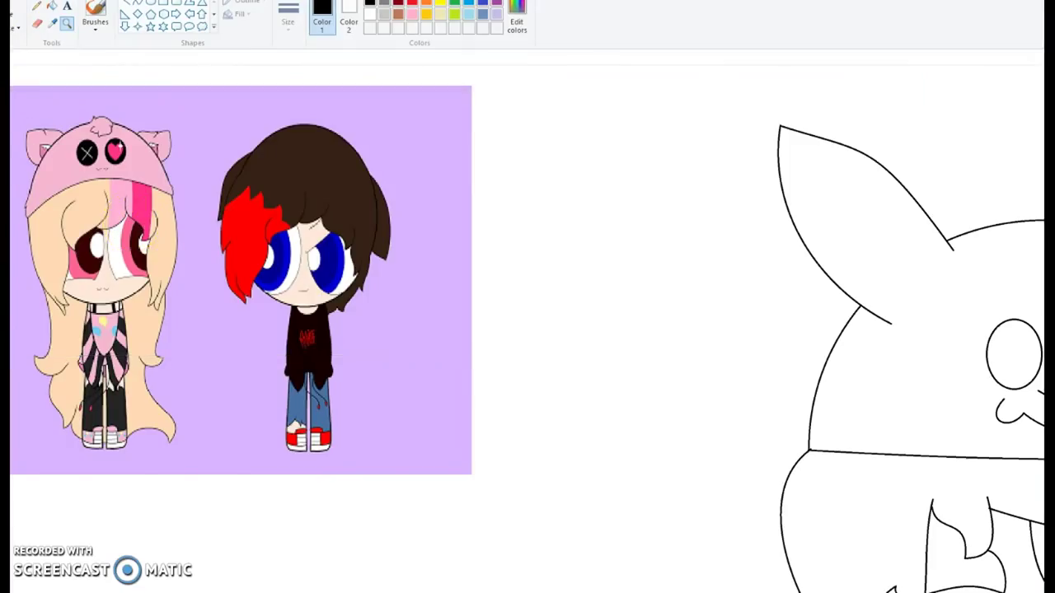
left_click(53, 25)
left_click(255, 213)
left_click(50, 26)
left_click(297, 262)
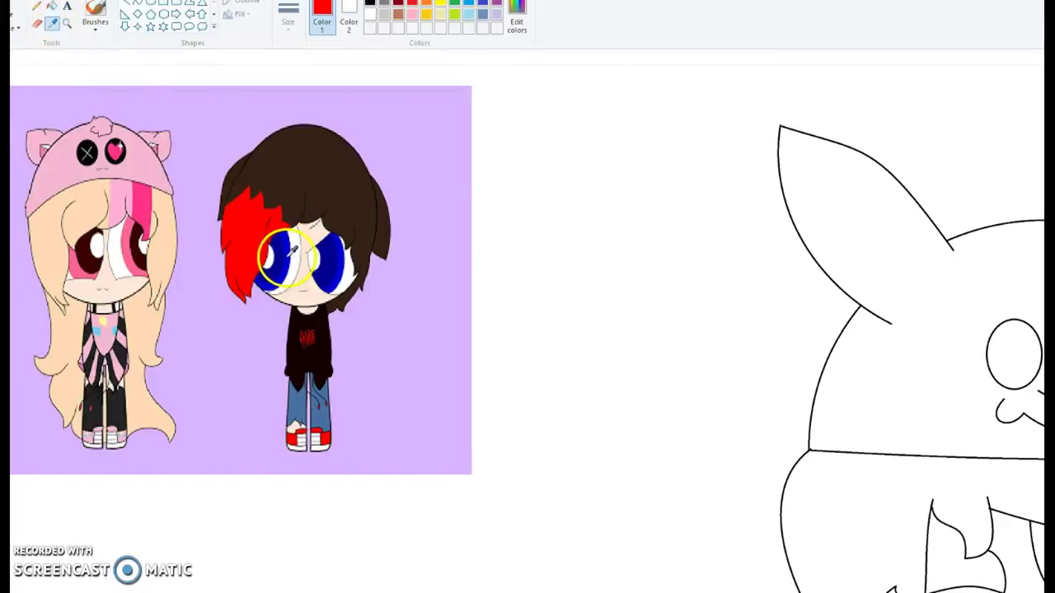
left_click(280, 257)
Draw two upright dark blue ovals as eyes on the small figure's face, just above the mouth.
left_click(67, 24)
right_click(214, 189)
left_click(479, 413)
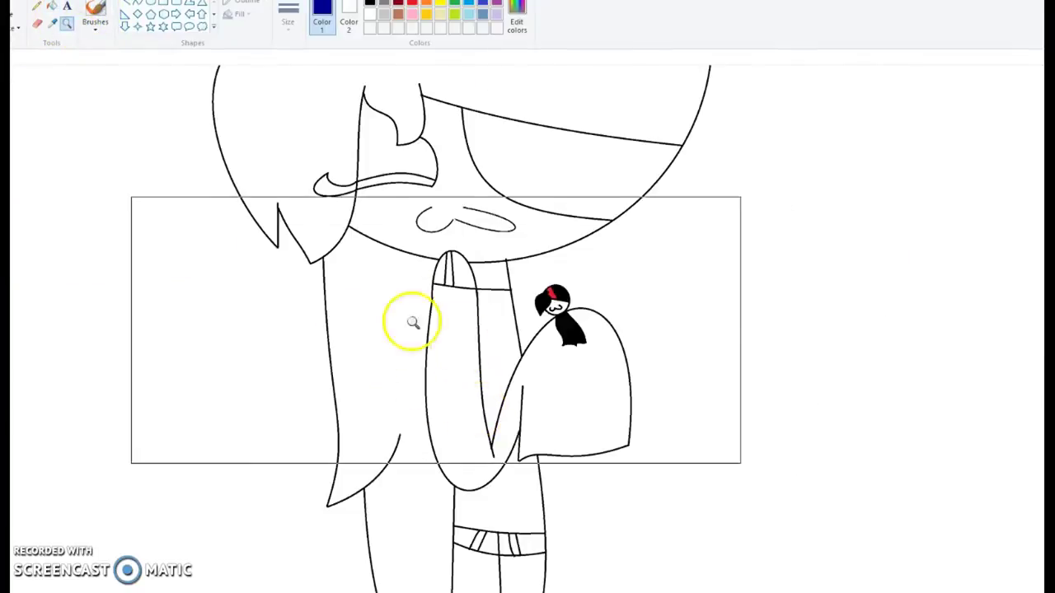
right_click(408, 322)
right_click(354, 301)
left_click(558, 356)
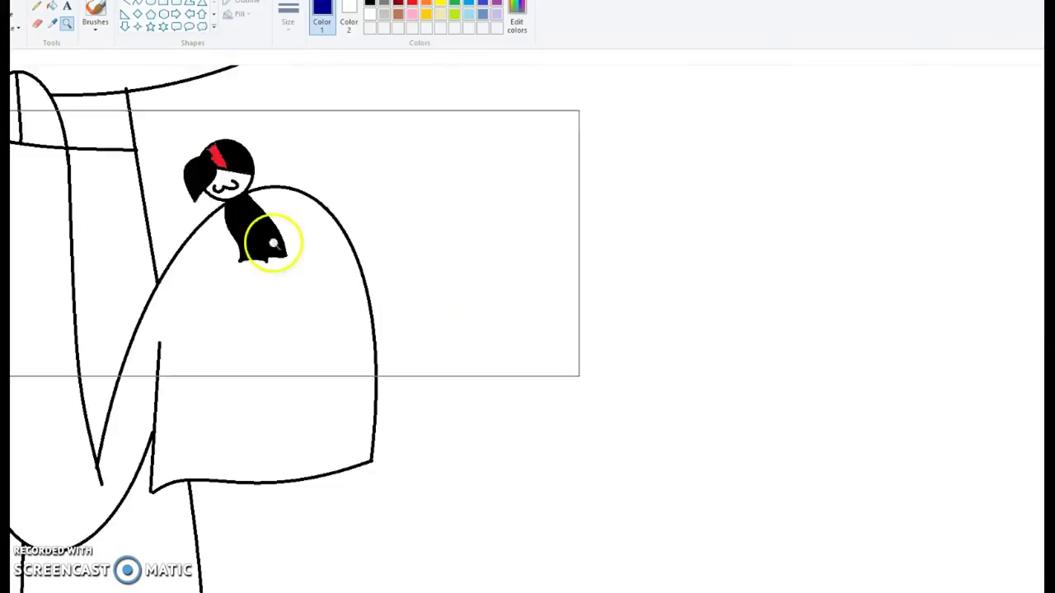
left_click(274, 243)
left_click(150, 4)
mouse_move(258, 161)
left_mouse_down()
mouse_move(334, 258)
mouse_move(323, 264)
left_mouse_up()
left_click_drag(279, 242, 306, 221)
left_click_drag(365, 134, 439, 229)
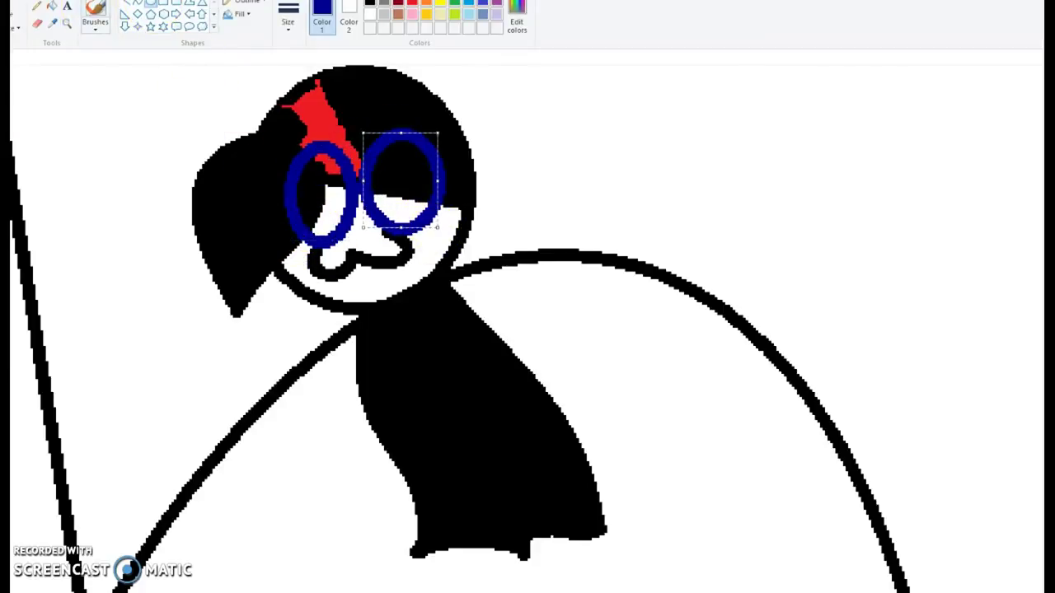
left_click(52, 6)
left_click(325, 210)
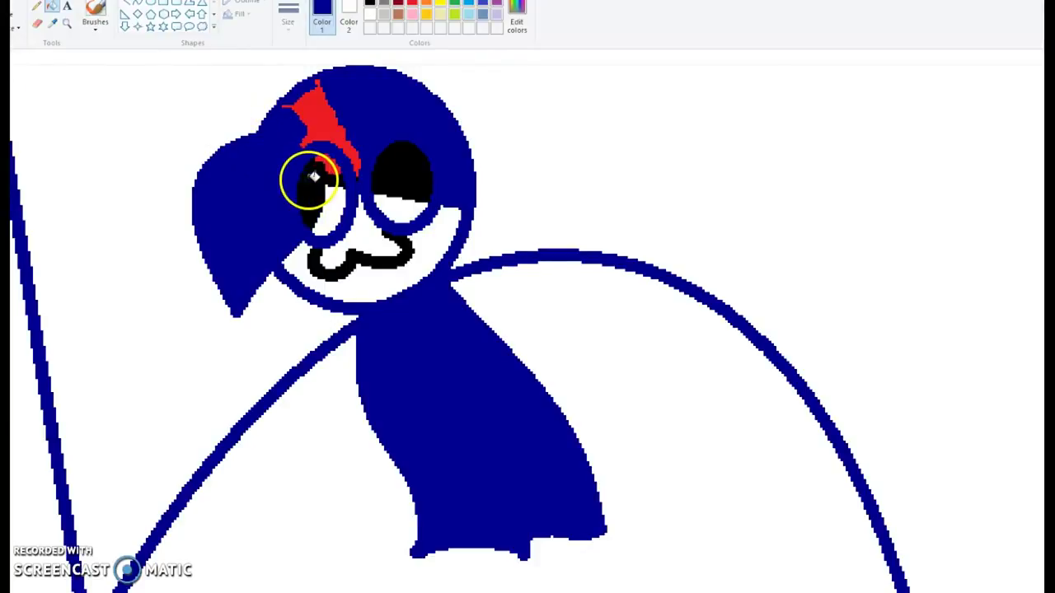
key("ctrl+z")
key("ctrl+z")
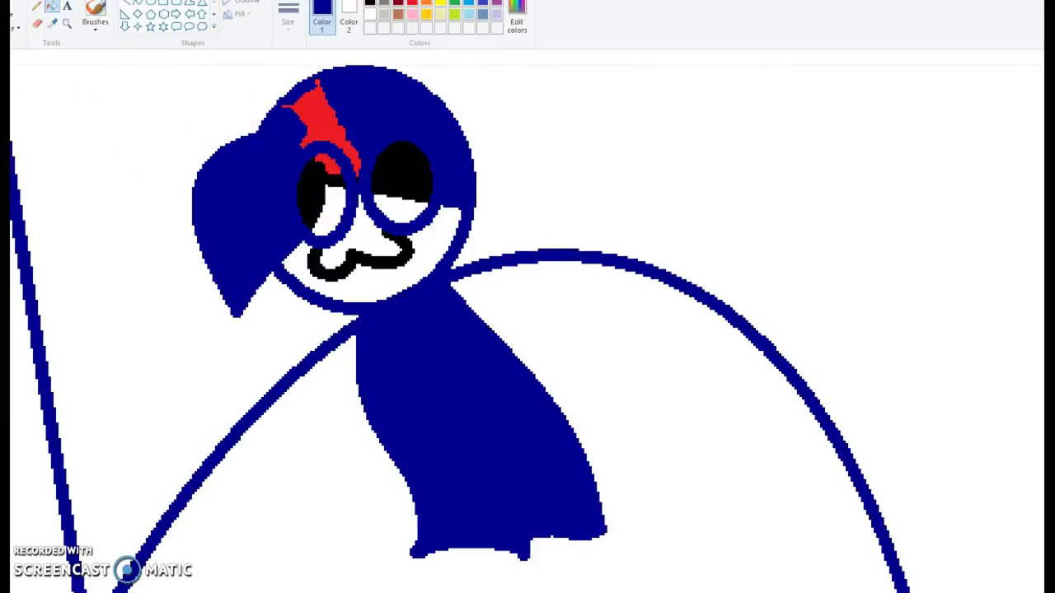
Fill the whole inside of both of the small figure's oval eyes with dark blue.
left_click(305, 187)
left_click(328, 164)
left_click(331, 209)
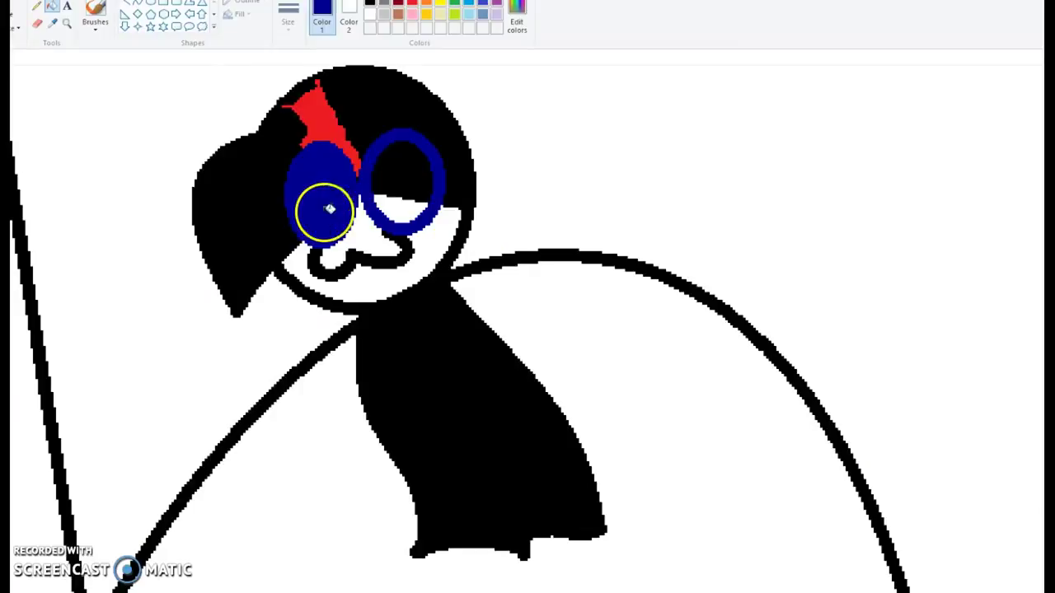
left_click(400, 176)
left_click(400, 210)
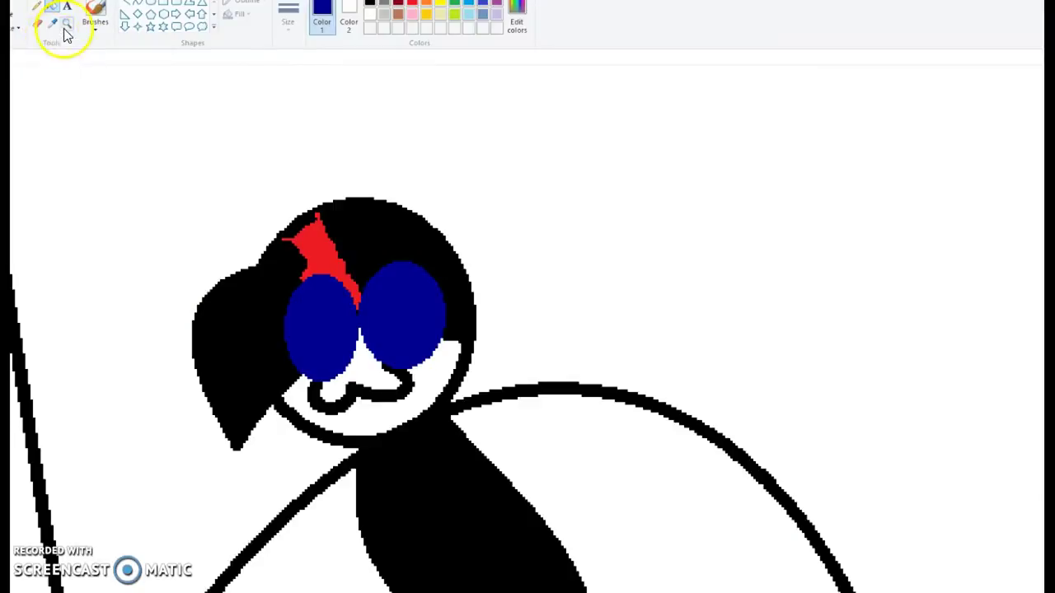
Fill the two oval eyes on the large character's animal-eared hat with black.
left_click(66, 24)
right_click(78, 111)
right_click(77, 110)
right_click(77, 110)
left_click(234, 257)
scroll(414, 181, "up", 2)
left_click(414, 181)
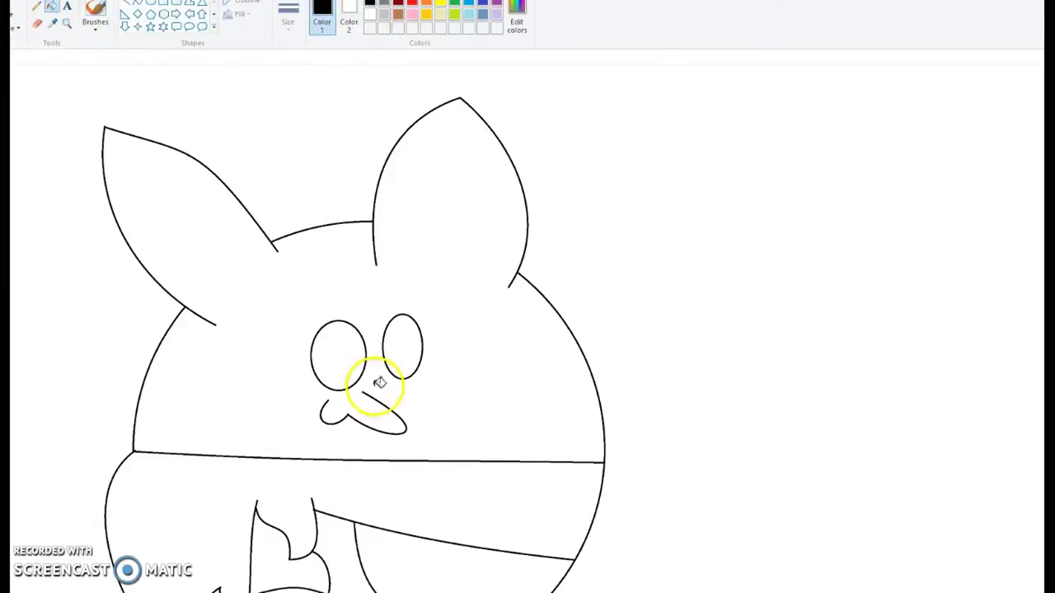
left_click(347, 360)
left_click(404, 341)
Fill the large character's thick lash line with black and the eye area above it with the palette's light pink.
scroll(349, 341, "down", 3)
scroll(349, 341, "up", 3)
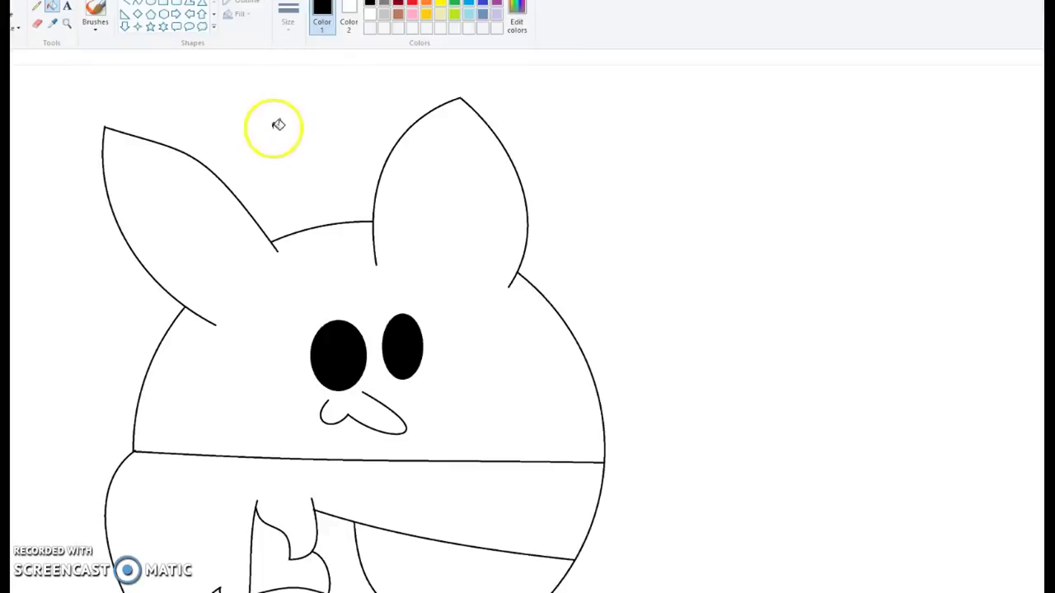
scroll(134, 252, "down", 4)
left_click(219, 201)
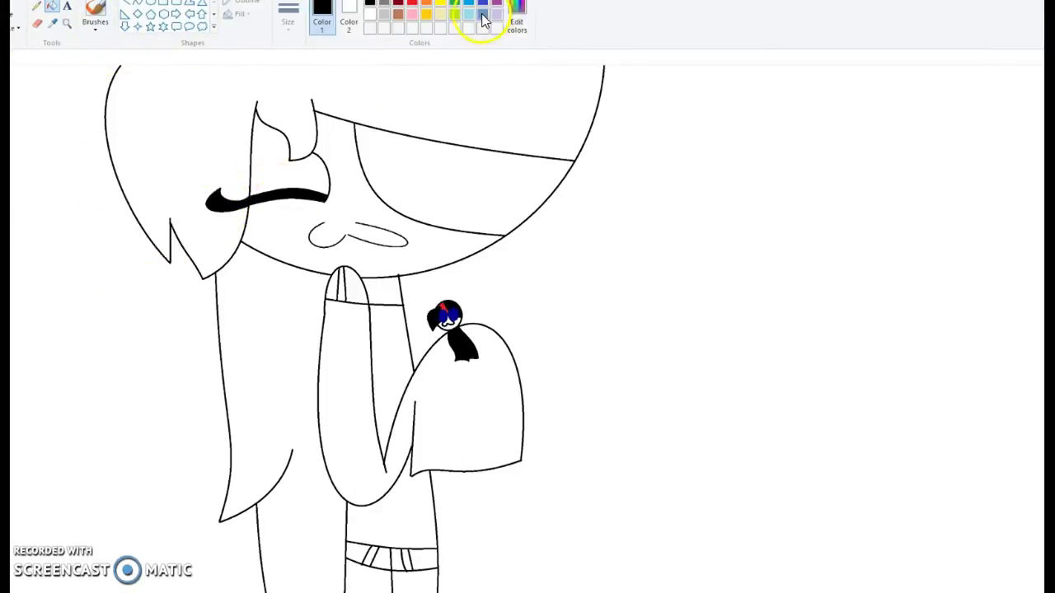
left_click(413, 14)
left_click(298, 160)
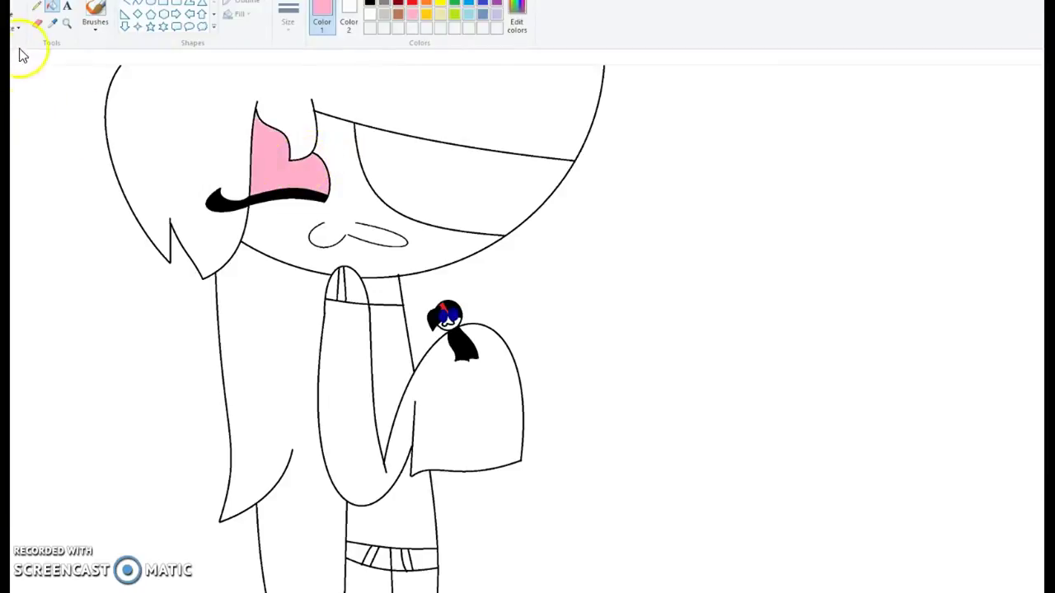
Fill the hat and its ears with the blonde reference character's hat pink, and the fringe and long hair with its light peach hair colour.
left_click(69, 26)
right_click(144, 127)
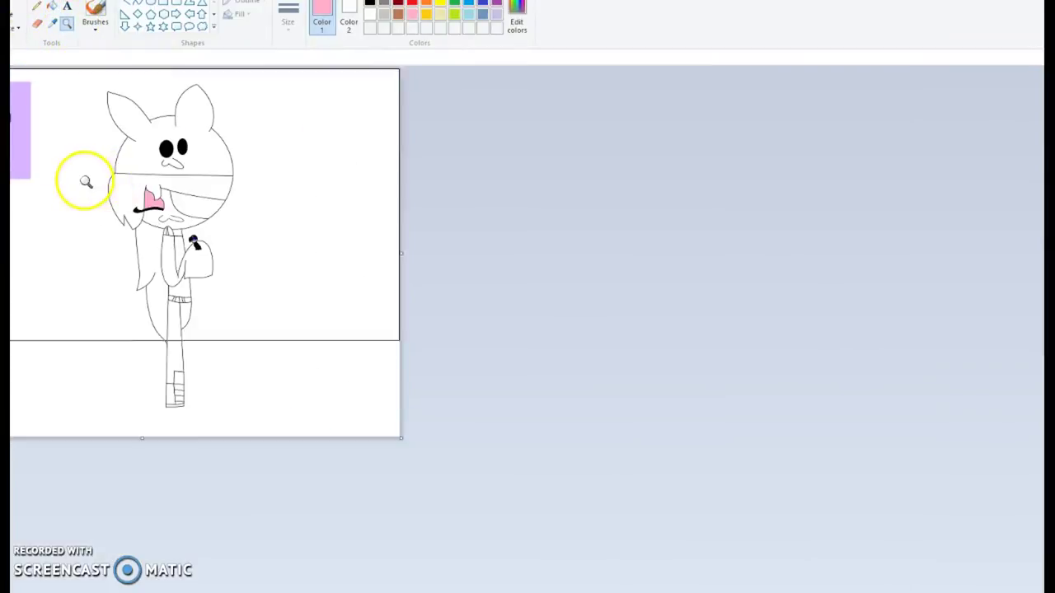
left_click(82, 181)
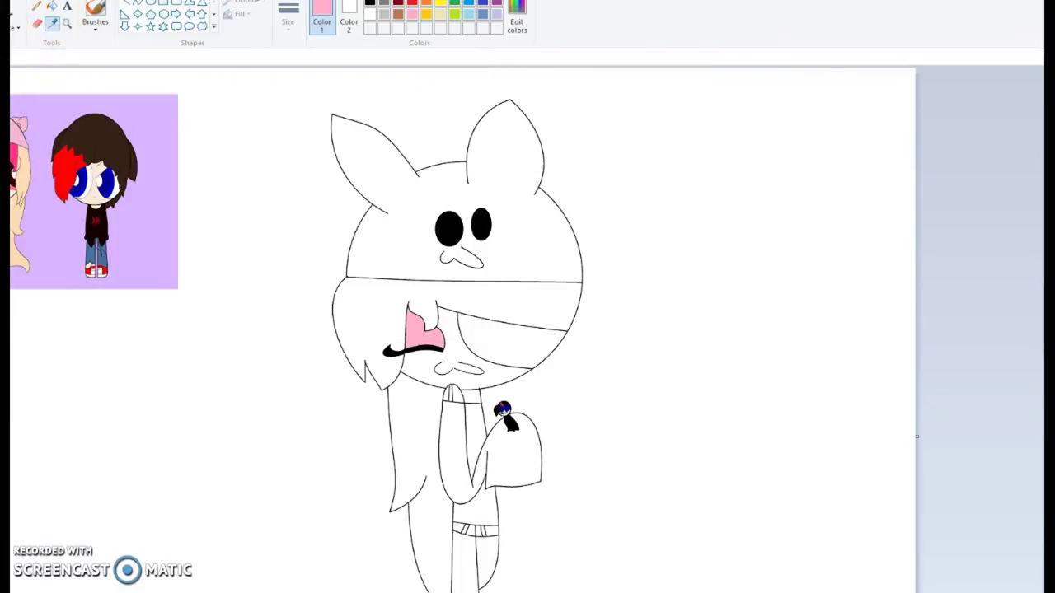
left_click(378, 152)
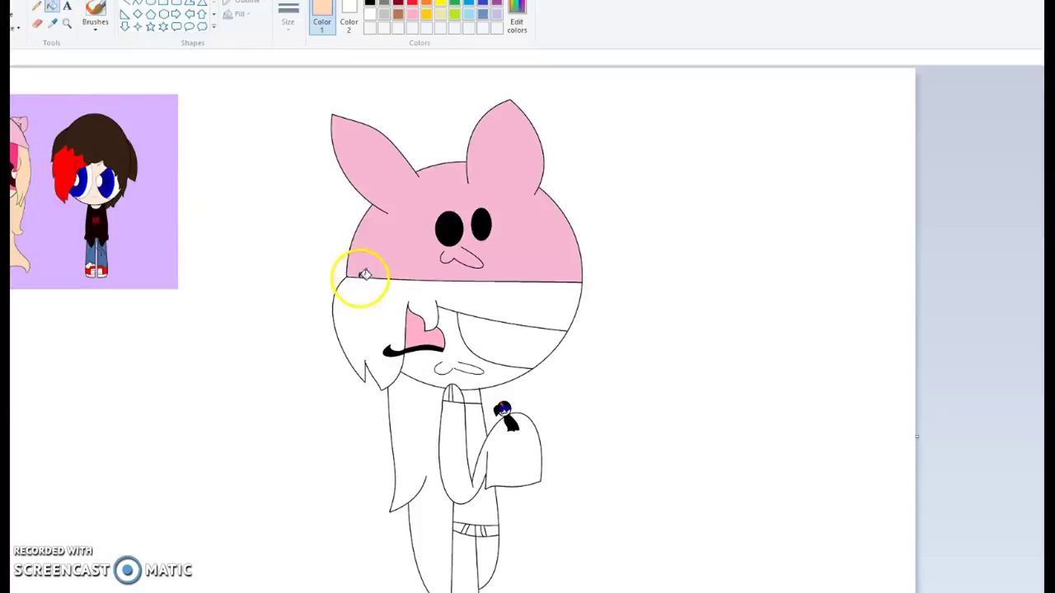
left_click(367, 305)
left_click(419, 429)
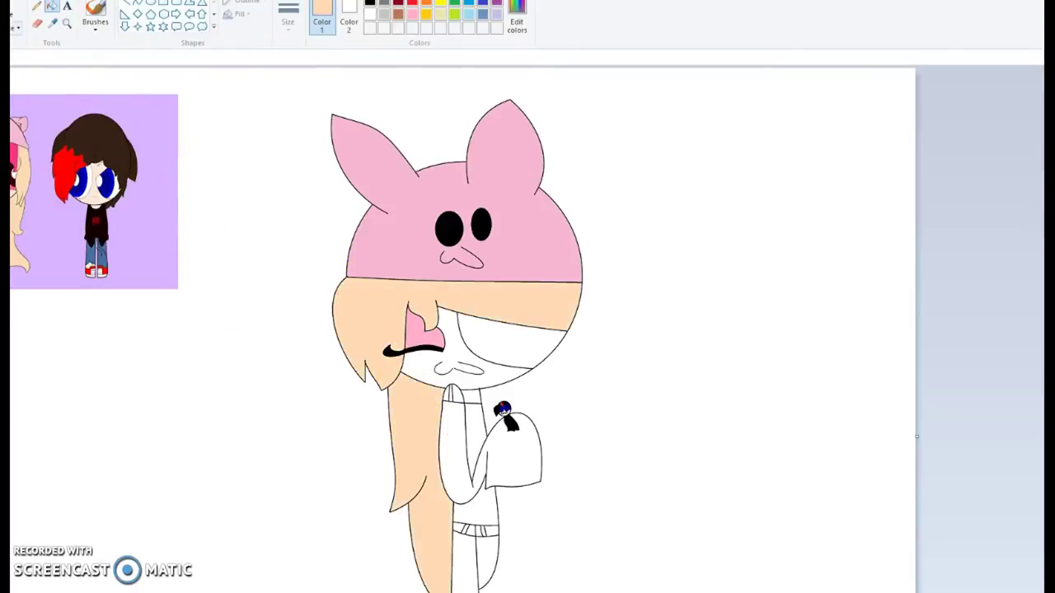
Fill the narrow strip on the raised hand beneath the character's chin with black.
left_click(68, 25)
left_click(410, 304)
left_click(410, 298)
right_click(375, 204)
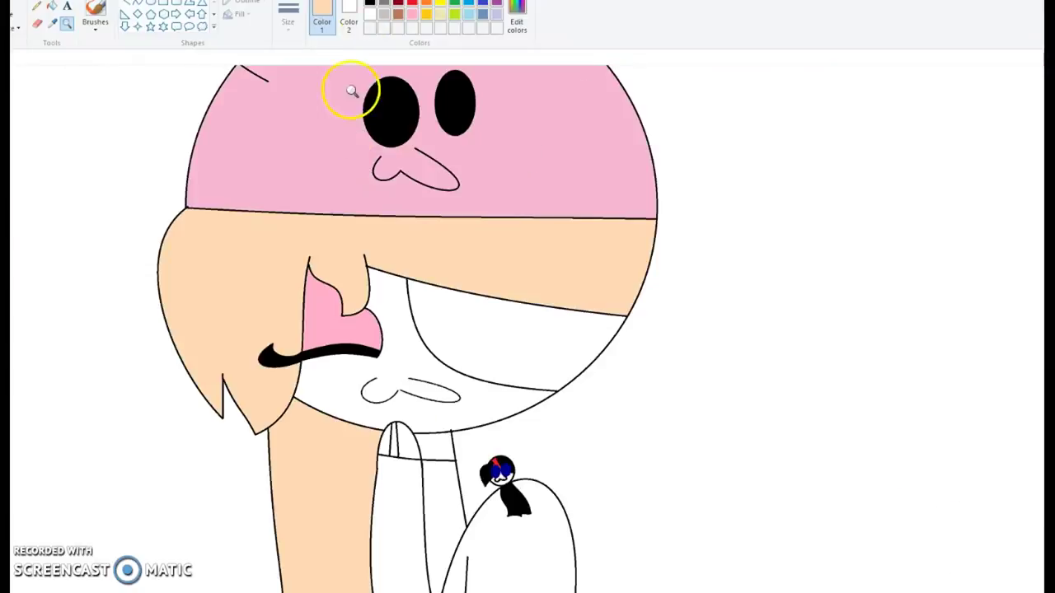
left_click(371, 4)
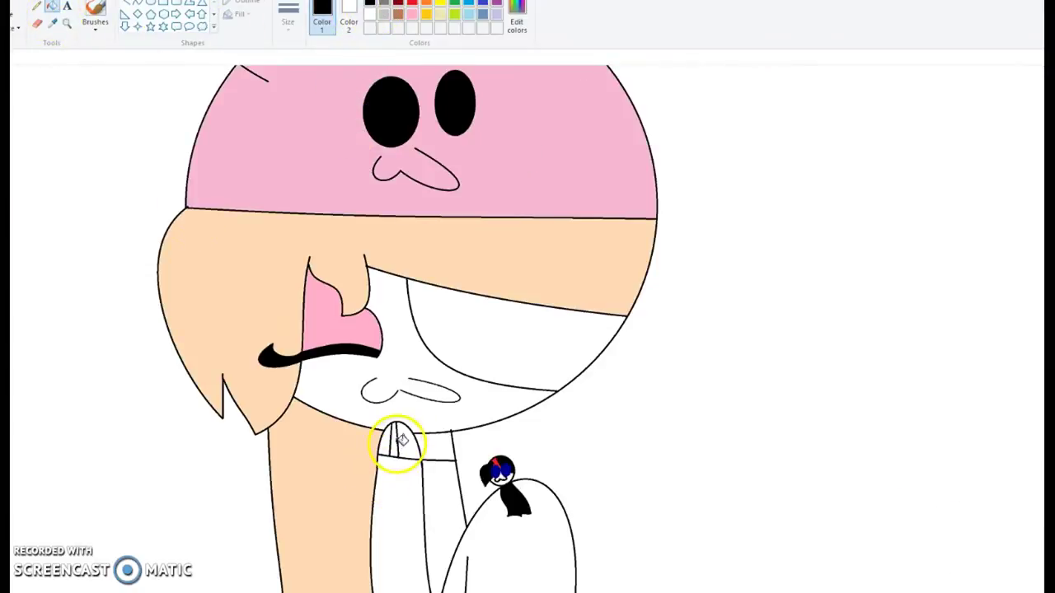
scroll(177, 235, "down", 3)
Fill the two slanted strips in the character's waistband with black.
left_click(67, 23)
right_click(131, 263)
left_click(131, 263)
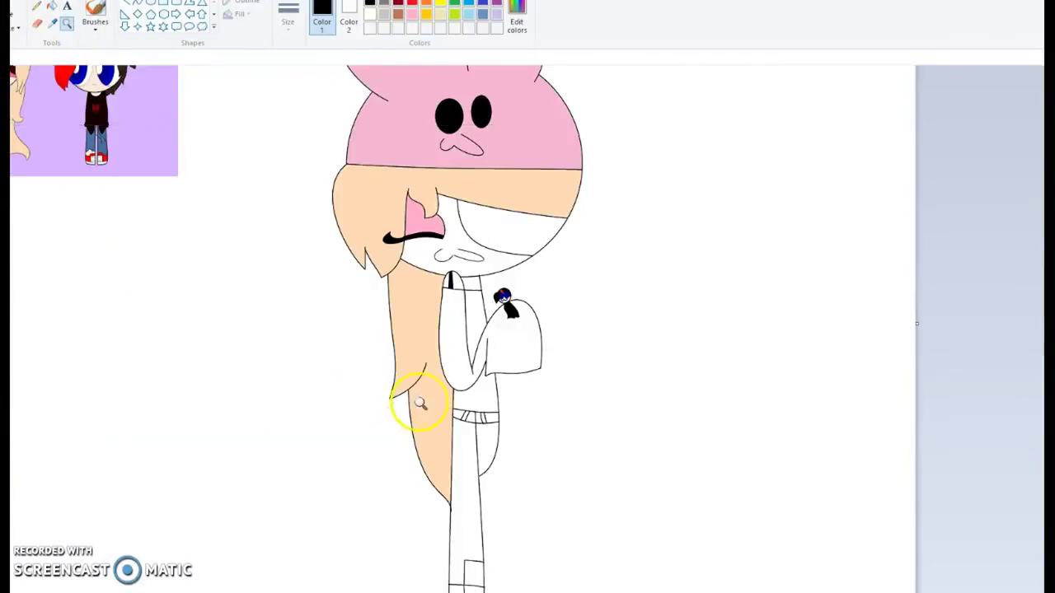
left_click(393, 400)
left_click(631, 389)
scroll(567, 314, "up", 2)
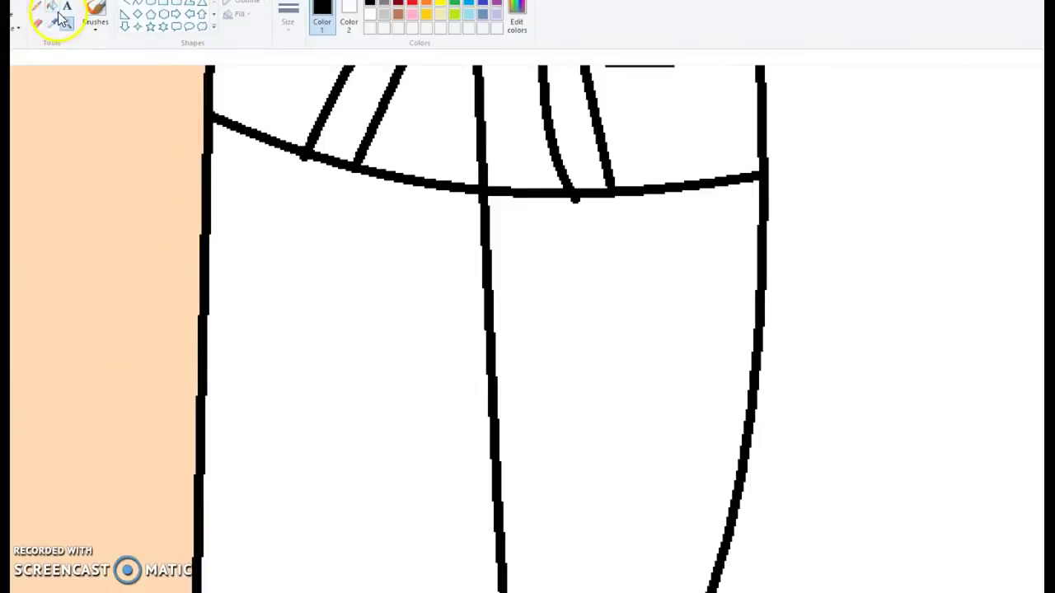
left_click(365, 90)
left_click(562, 107)
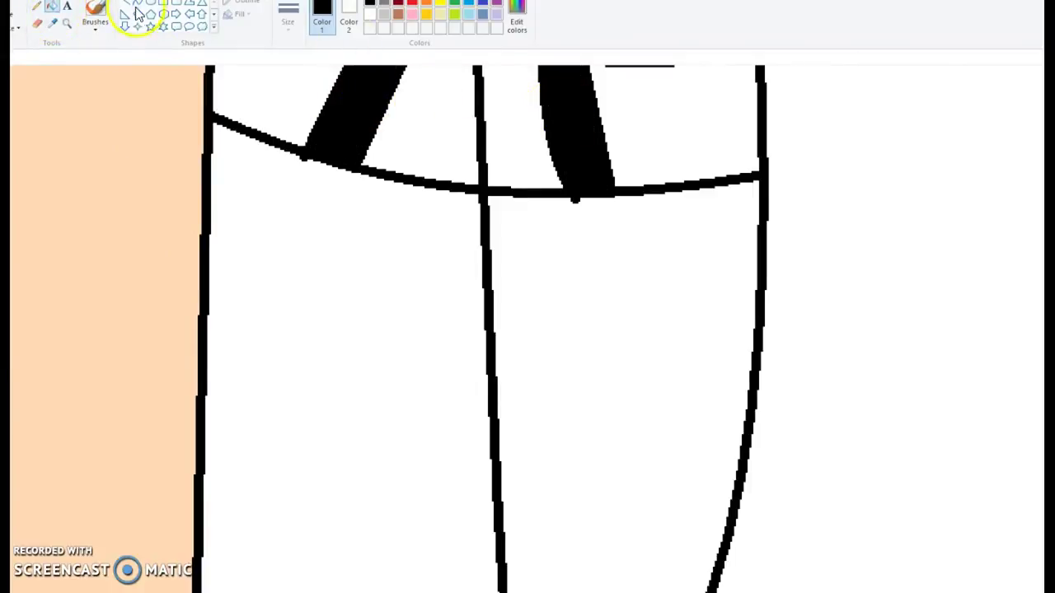
Draw two black curves across the hips and thigh below the waistband and one across the lower leg above the shoe.
left_click(137, 4)
mouse_move(198, 352)
left_mouse_down()
mouse_move(523, 372)
mouse_move(756, 412)
mouse_move(750, 406)
left_mouse_up()
scroll(499, 376, "down", 8)
mouse_move(195, 282)
left_mouse_down()
mouse_move(619, 239)
mouse_move(511, 236)
left_mouse_up()
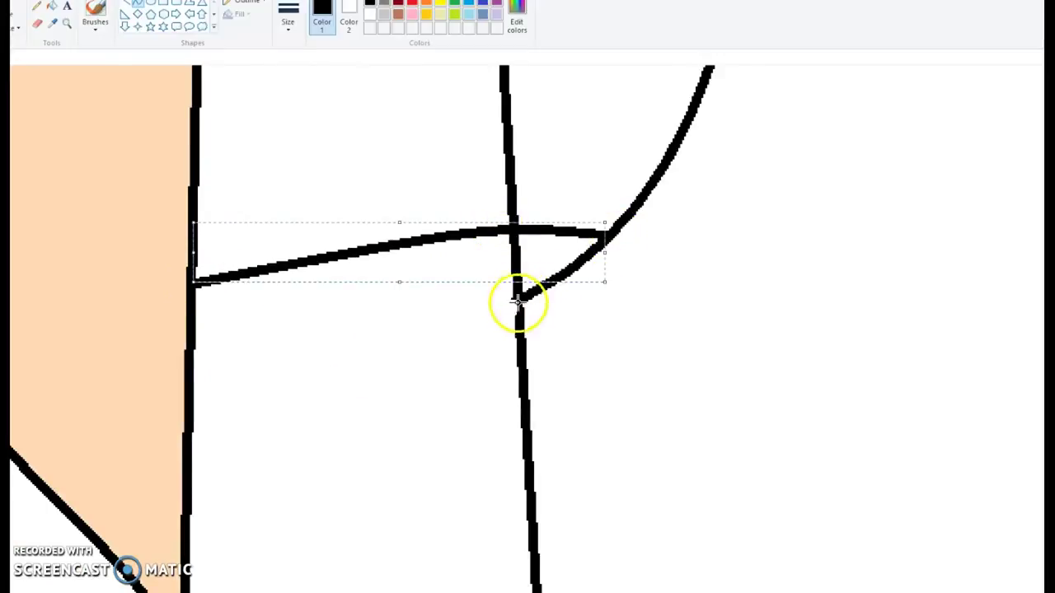
scroll(357, 364, "down", 5)
mouse_move(173, 328)
left_mouse_down()
mouse_move(513, 341)
mouse_move(567, 355)
left_mouse_up()
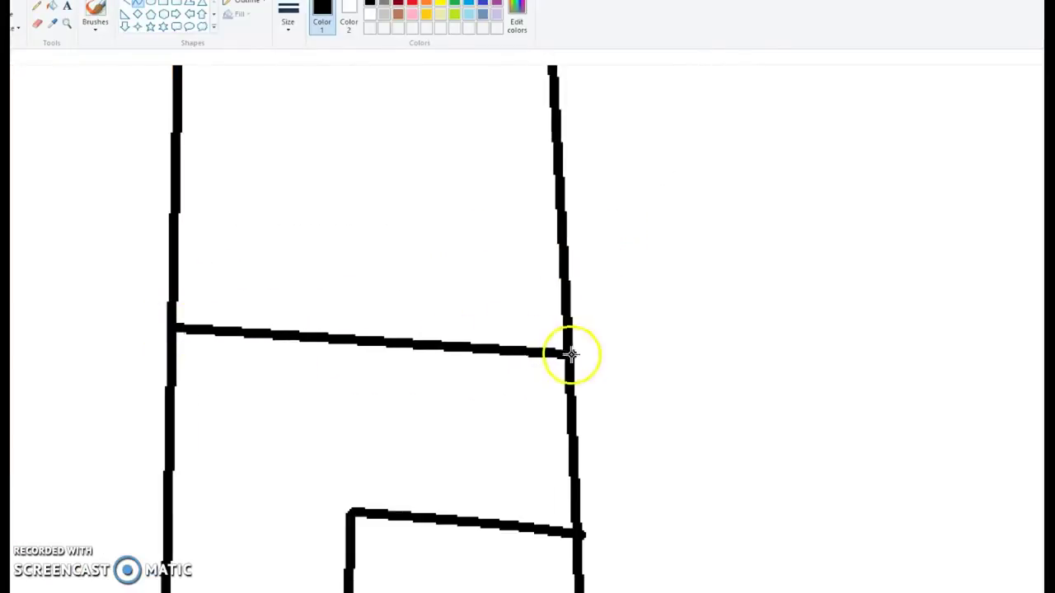
Fill the band between the two upper curves and the area below the lower-leg curve with black.
left_click(52, 8)
left_click(256, 341)
scroll(259, 339, "up", 7)
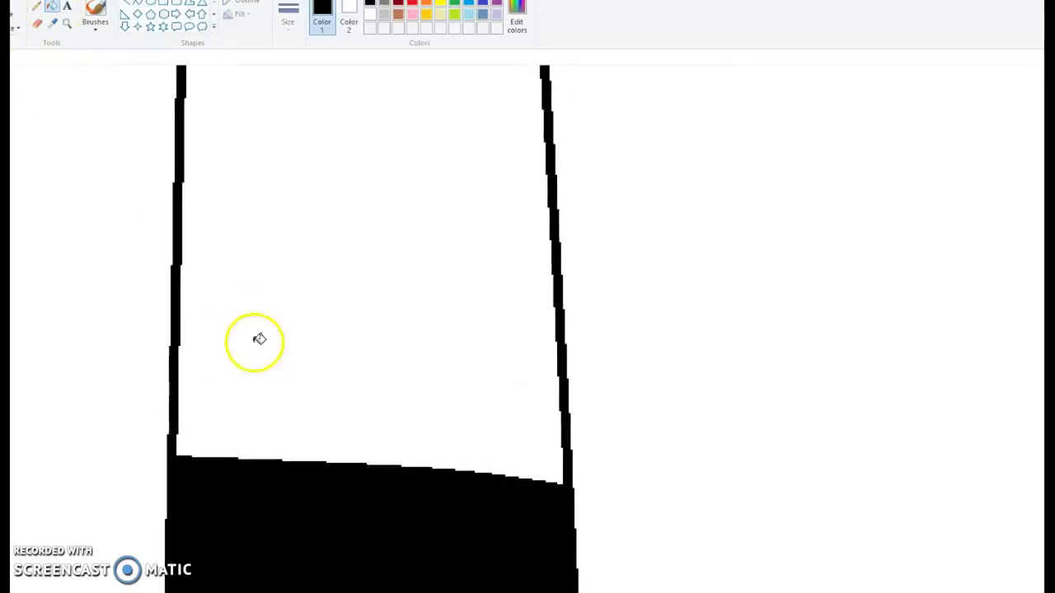
scroll(297, 369, "up", 4)
left_click(330, 372)
scroll(407, 407, "up", 3)
left_click(551, 401)
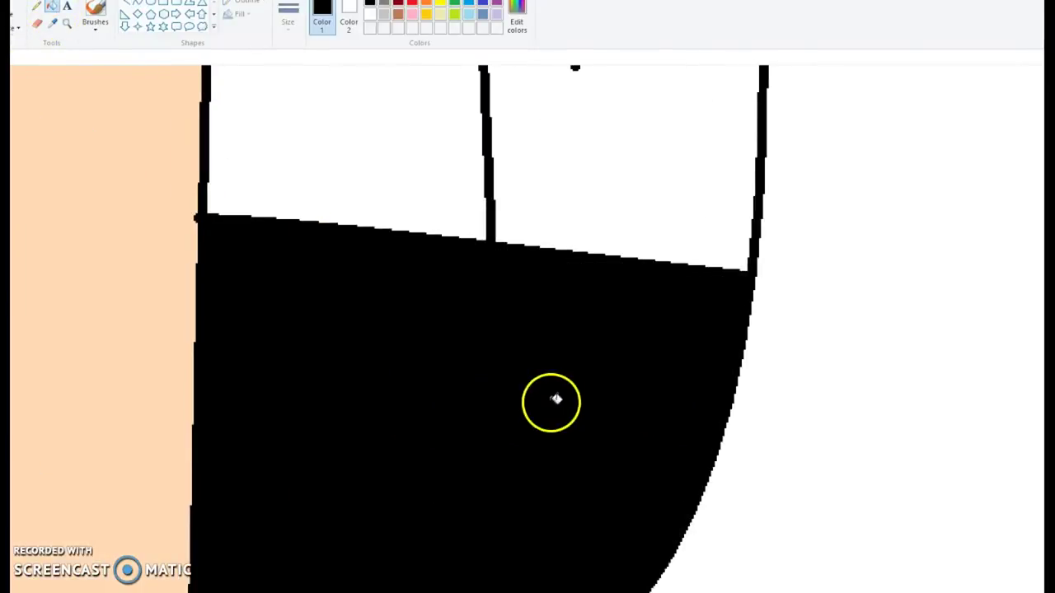
Draw two black curves across the raised forearm and one across the wide sleeve of the bent arm.
scroll(234, 318, "up", 6)
left_click(67, 25)
right_click(94, 134)
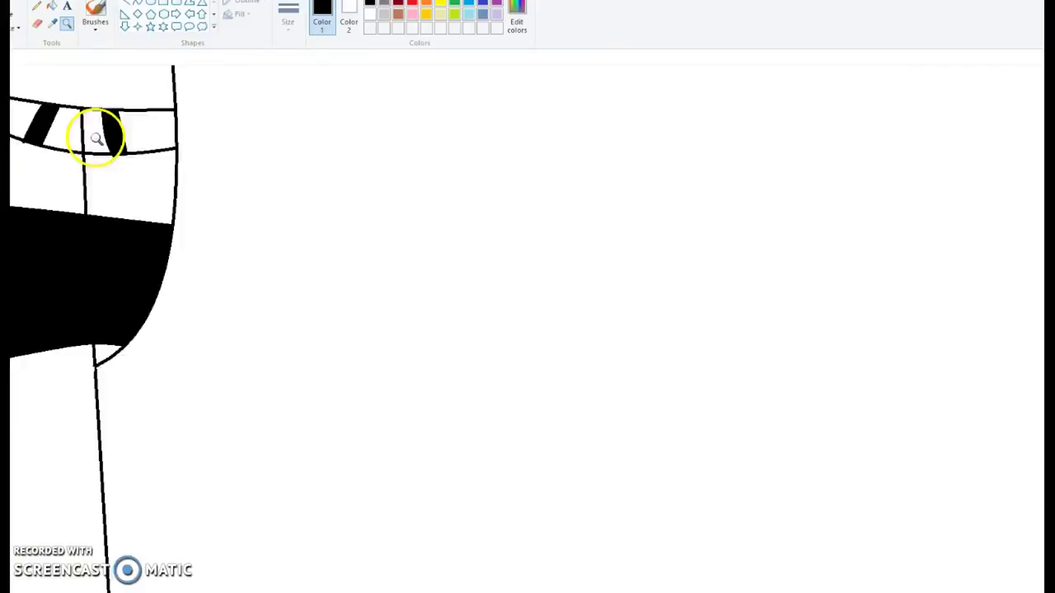
right_click(231, 212)
left_click(574, 302)
left_click(126, 260)
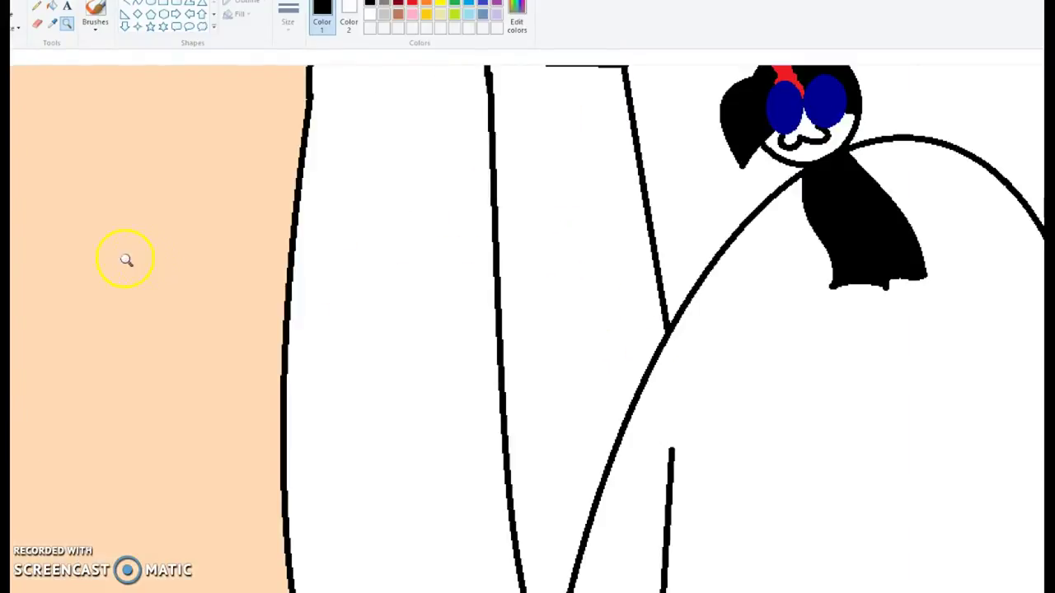
left_click_drag(304, 134, 486, 150)
scroll(376, 225, "down", 3)
left_click_drag(280, 375, 508, 354)
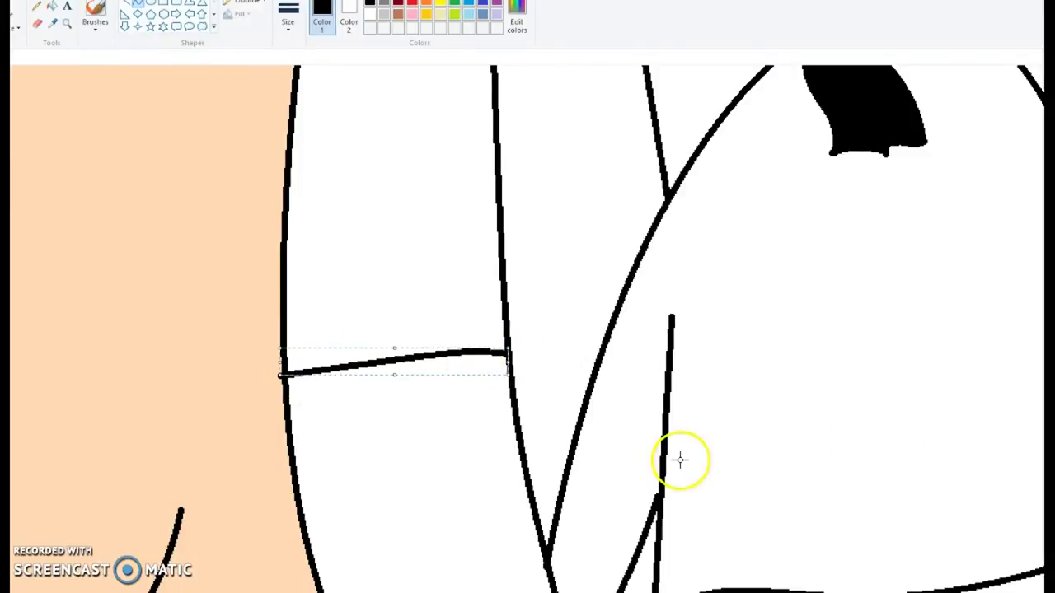
mouse_move(666, 459)
left_mouse_down()
mouse_move(1045, 423)
mouse_move(940, 388)
left_mouse_up()
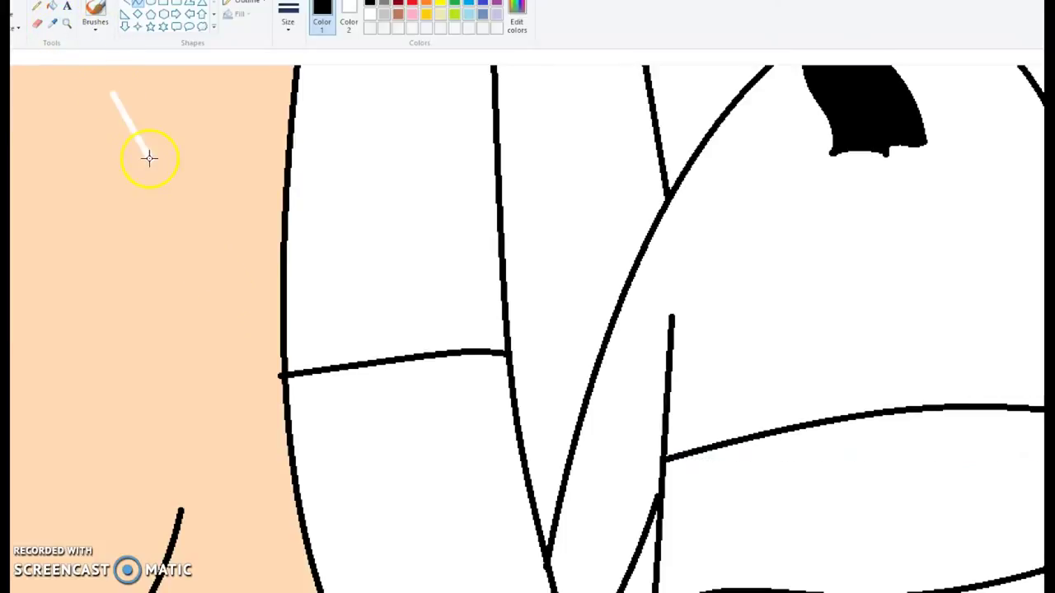
Fill the band between the forearm curves and the lower edge of the wide sleeve with black.
right_click(101, 128)
left_click(66, 23)
right_click(82, 129)
scroll(431, 216, "up", 3)
left_click(52, 6)
left_click(167, 285)
left_click(327, 393)
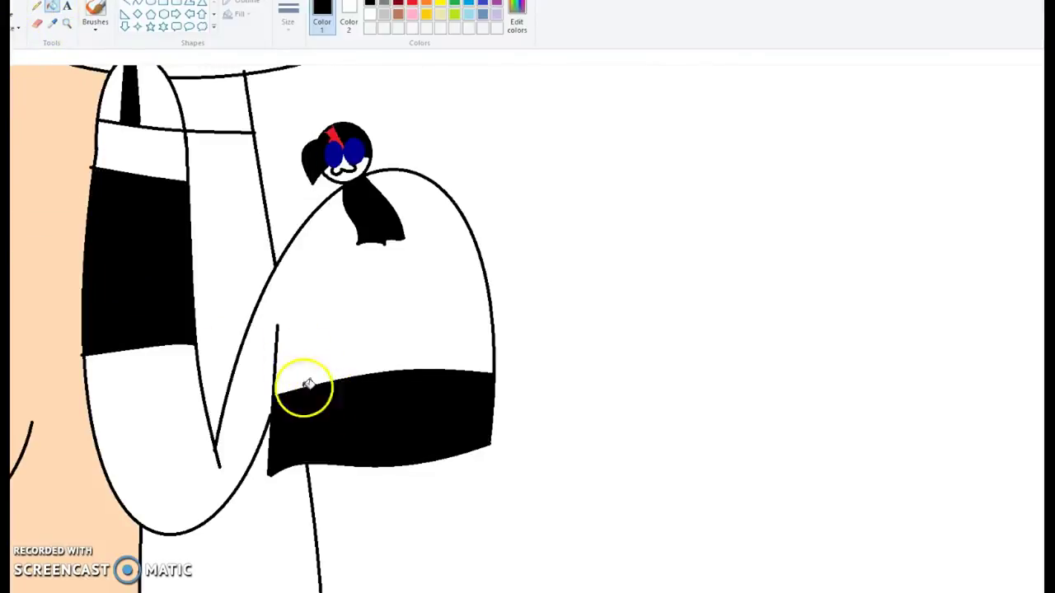
Fill the remaining parts of both sleeves and the torso with the pink of the hat.
left_click(70, 26)
right_click(106, 143)
right_click(106, 143)
right_click(104, 143)
right_click(102, 143)
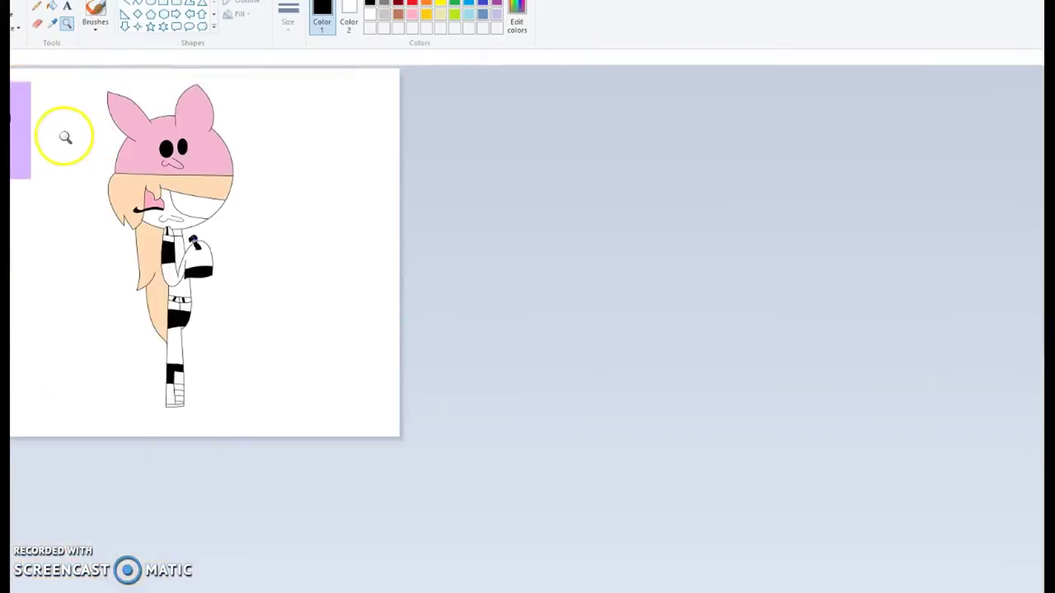
left_click(63, 136)
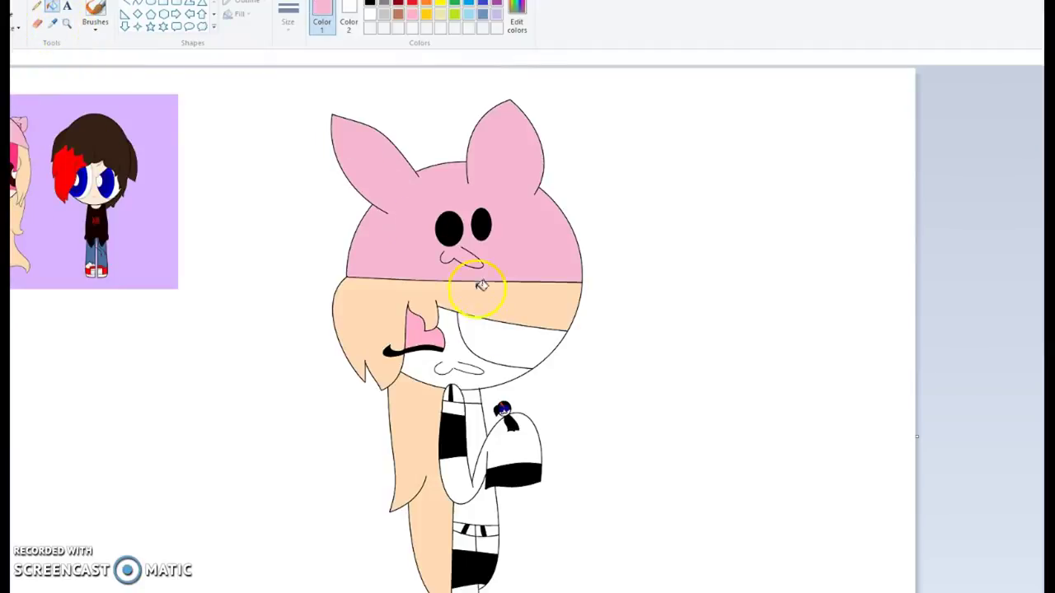
left_click(458, 475)
left_click(500, 420)
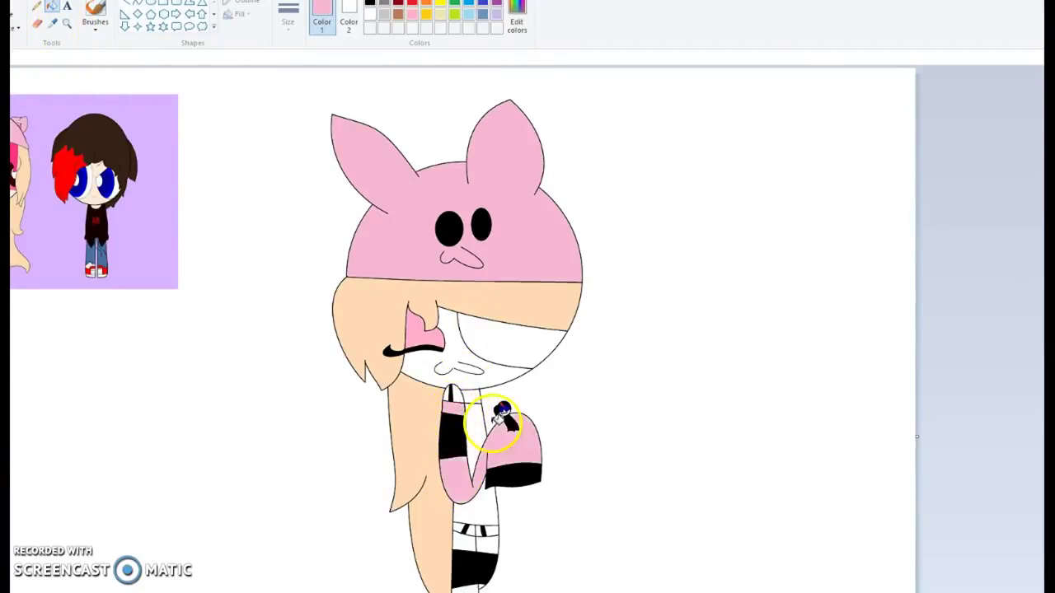
left_click(478, 420)
Fill the sections below the waistband and the leg below the black thigh band with the same pink.
scroll(480, 509, "down", 3)
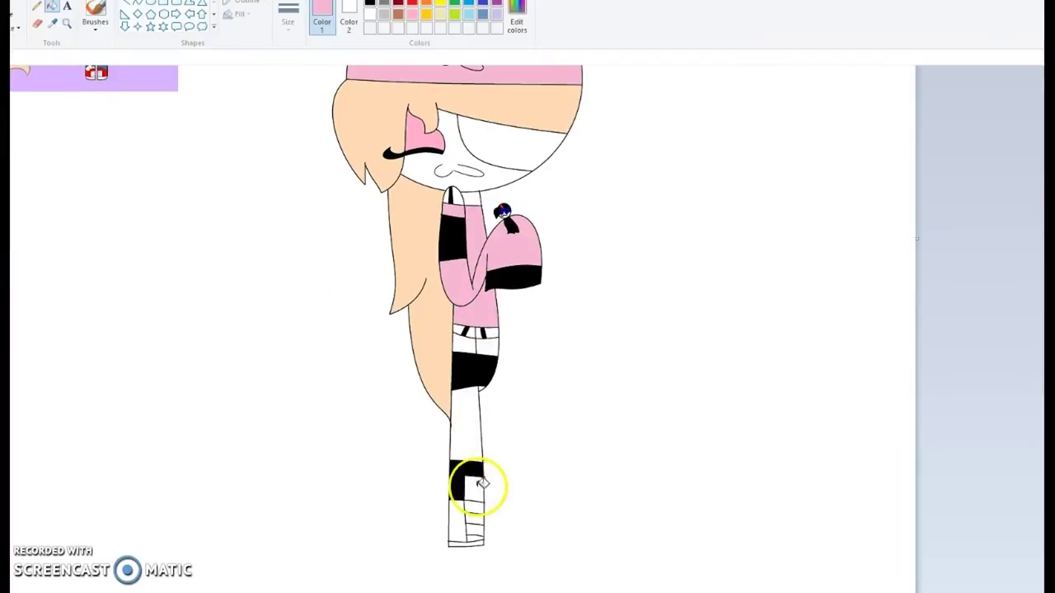
left_click(475, 345)
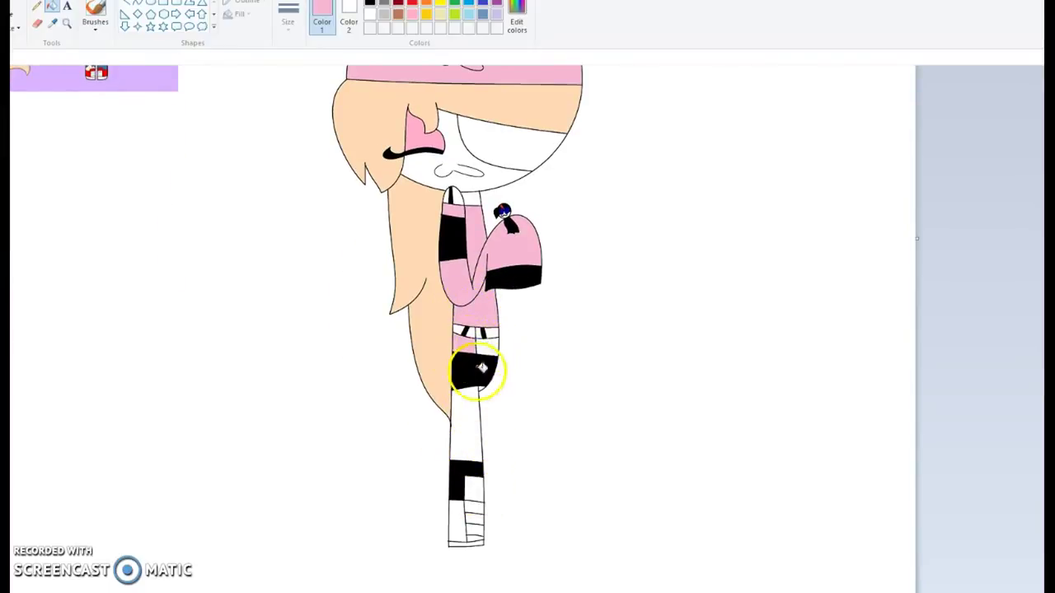
left_click(466, 409)
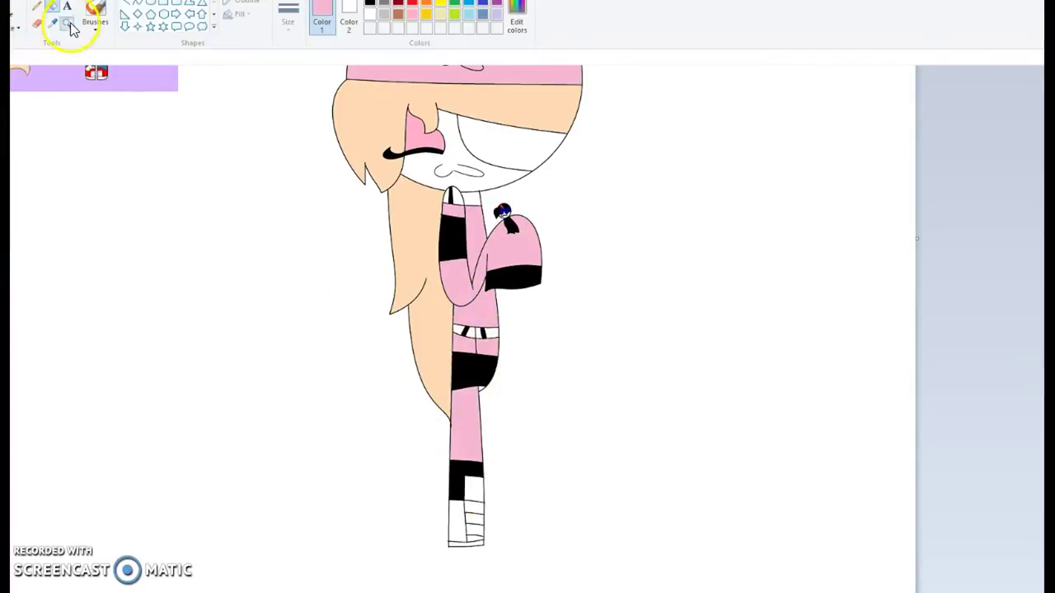
Fill the small white gap under the black thigh band, beside the top of the leg, with pink.
left_click(70, 29)
left_click(540, 404)
left_click(508, 345)
left_click(228, 288)
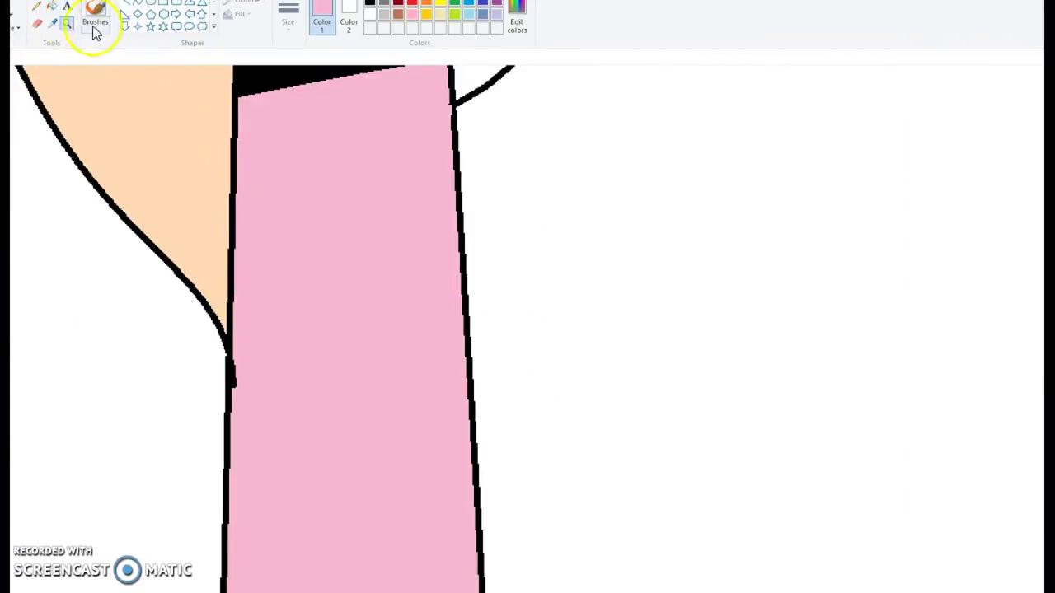
left_click(54, 9)
scroll(334, 156, "up", 2)
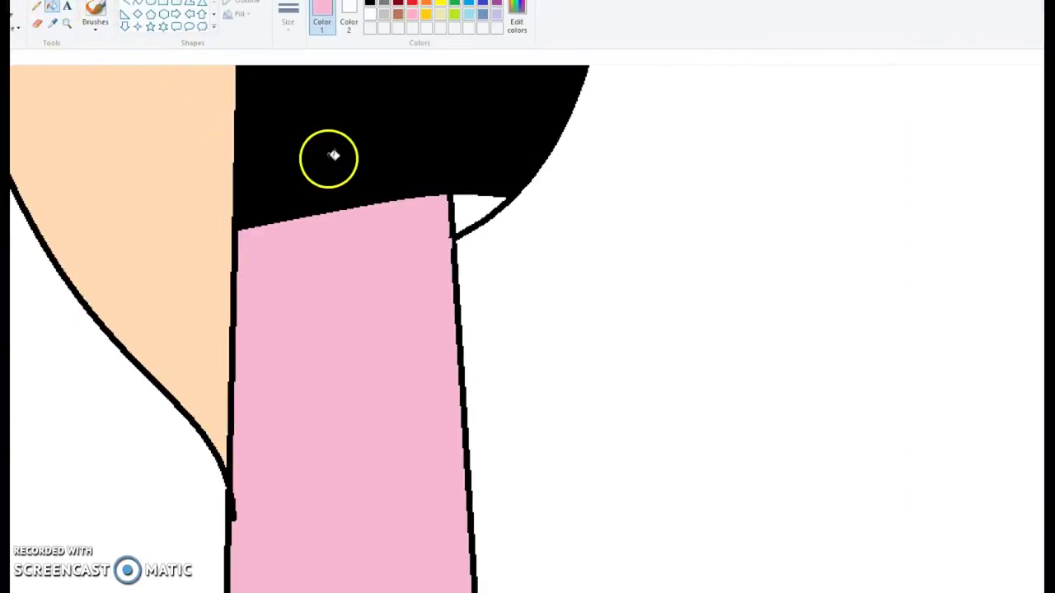
left_click(481, 209)
left_click(67, 23)
right_click(90, 174)
right_click(90, 167)
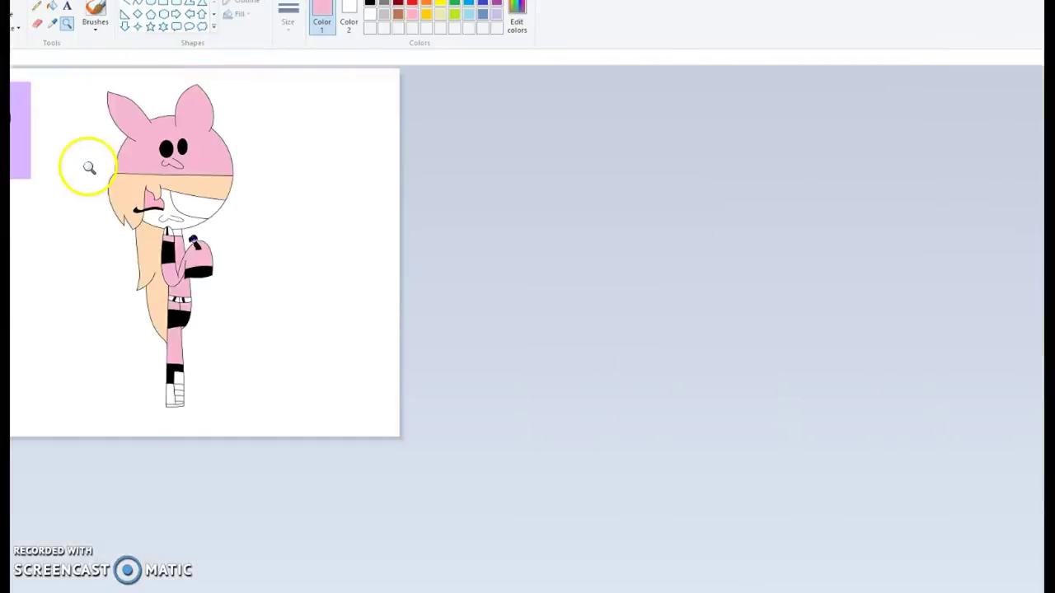
Fill the tall narrow section and the upper section of the boot, beside the black band, with the hat's pink.
left_click(51, 175)
scroll(144, 330, "down", 3)
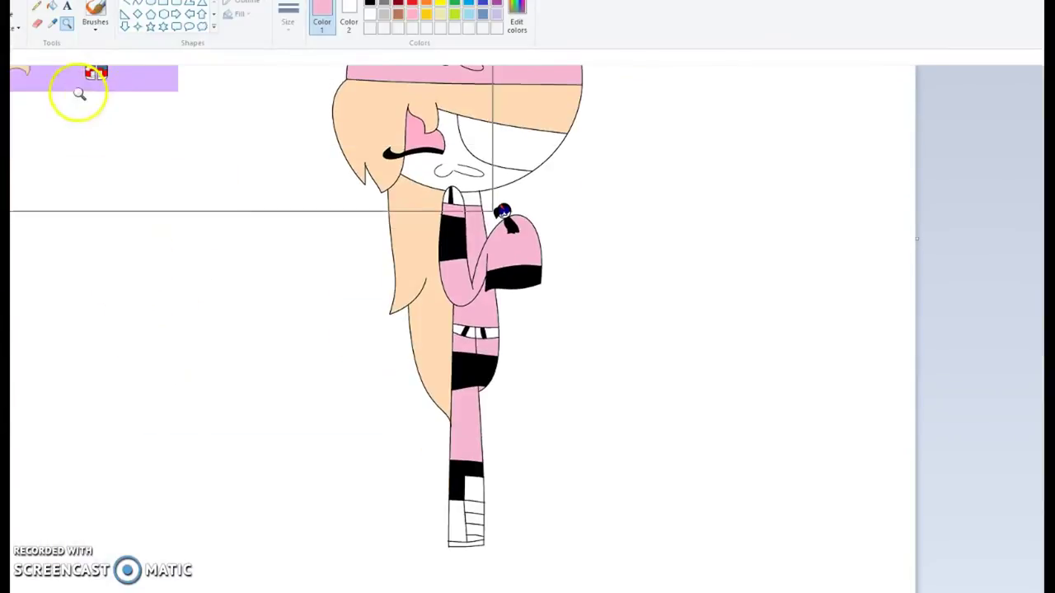
left_click(51, 8)
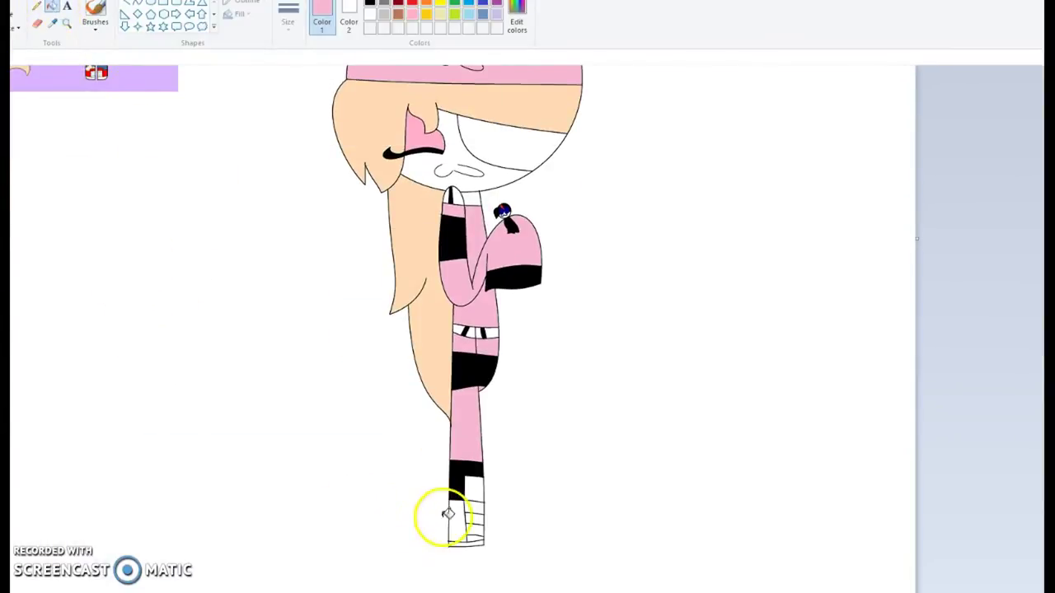
left_click(457, 511)
left_click(472, 486)
scroll(432, 411, "up", 3)
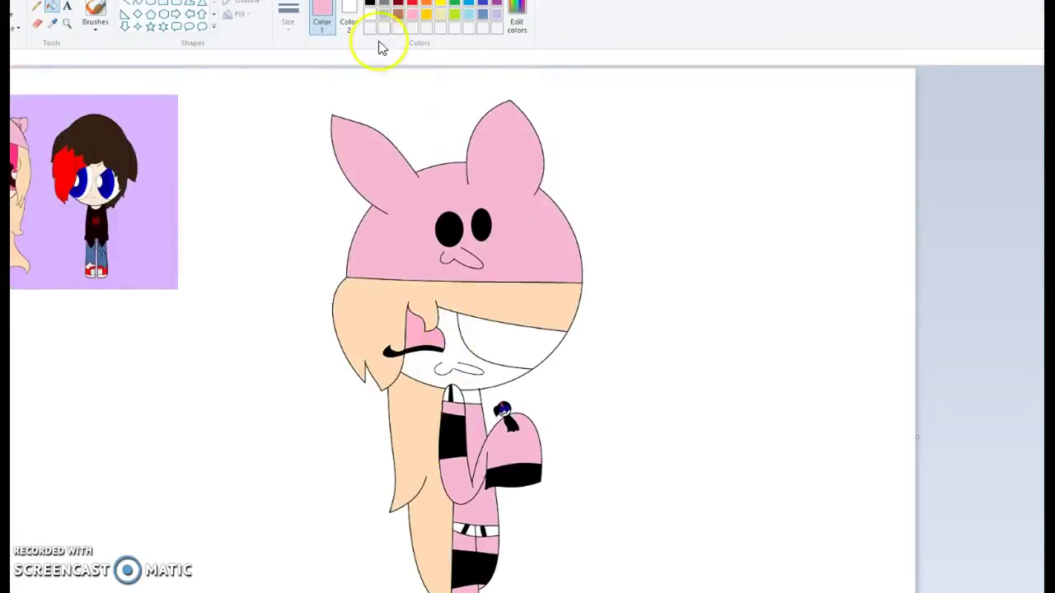
left_click(67, 24)
left_click(520, 349)
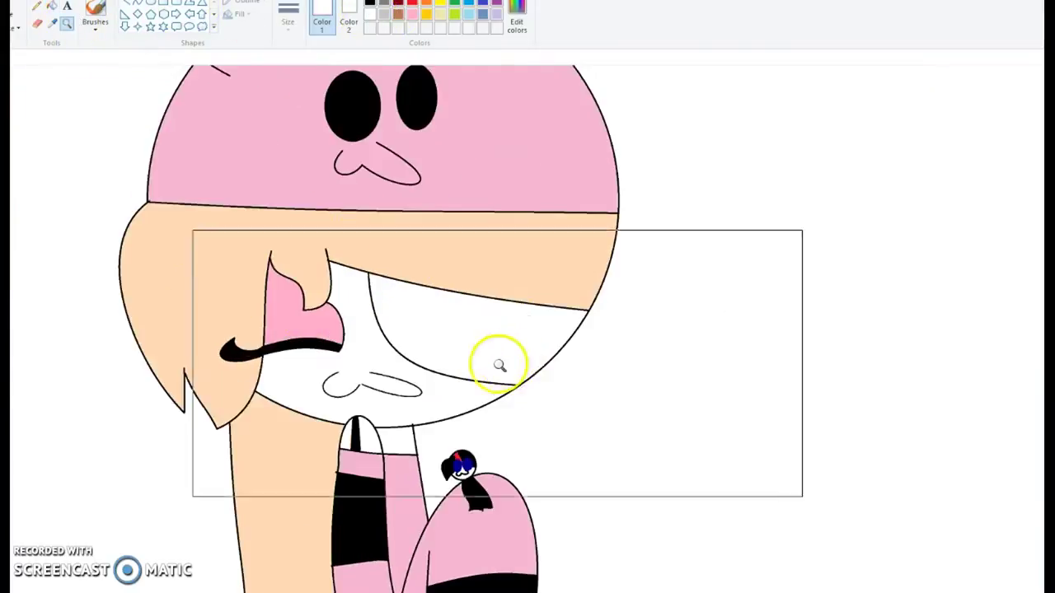
left_click(502, 365)
right_click(143, 245)
right_click(132, 248)
Draw a curved pupil edge at the inner side of the open eye in dark maroon sampled from the reference character, and fill the pupil.
scroll(117, 249, "up", 3)
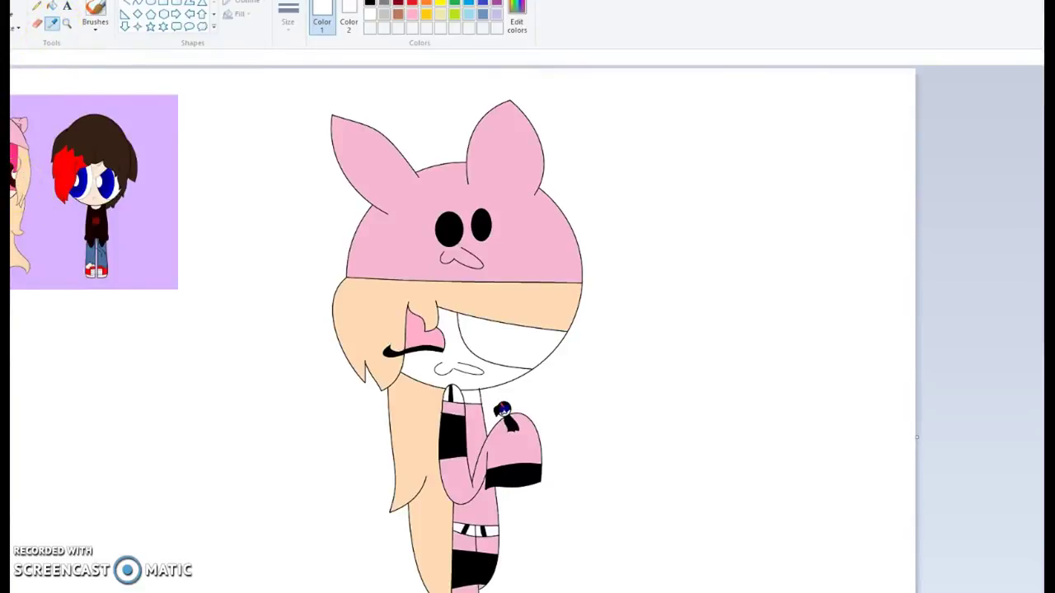
left_click(68, 23)
left_click(522, 325)
left_click(612, 307)
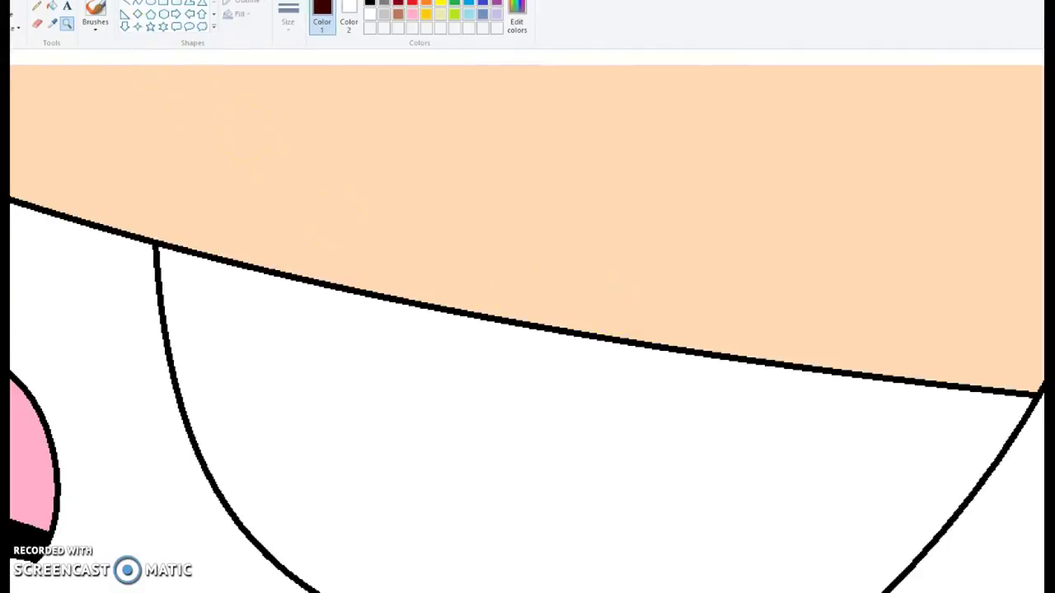
left_click(137, 4)
scroll(203, 157, "down", 2)
left_click_drag(285, 145, 216, 351)
left_click(361, 236)
left_click(302, 336)
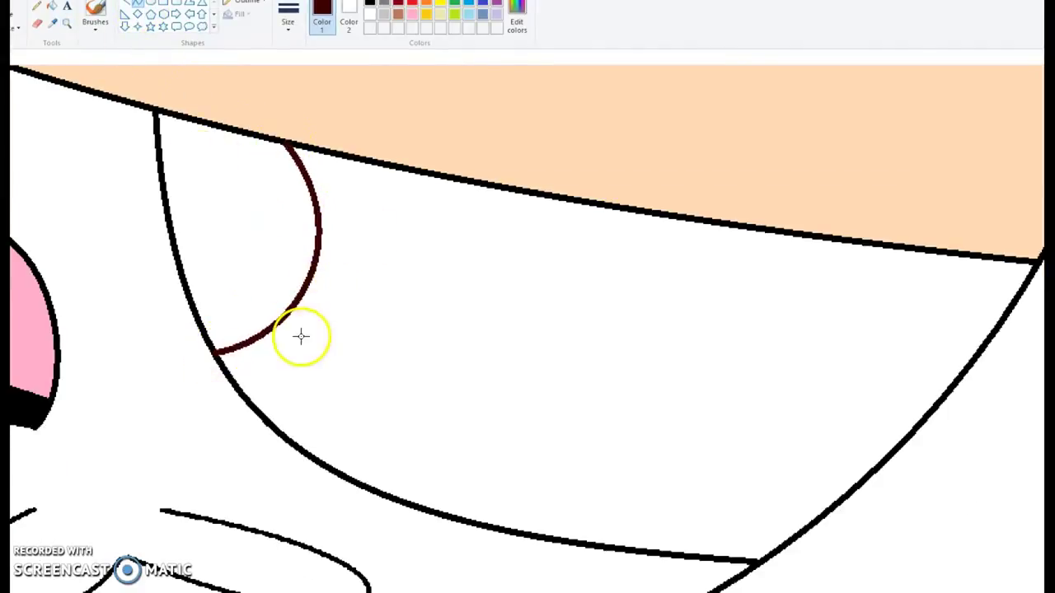
left_click(51, 6)
left_click(159, 141)
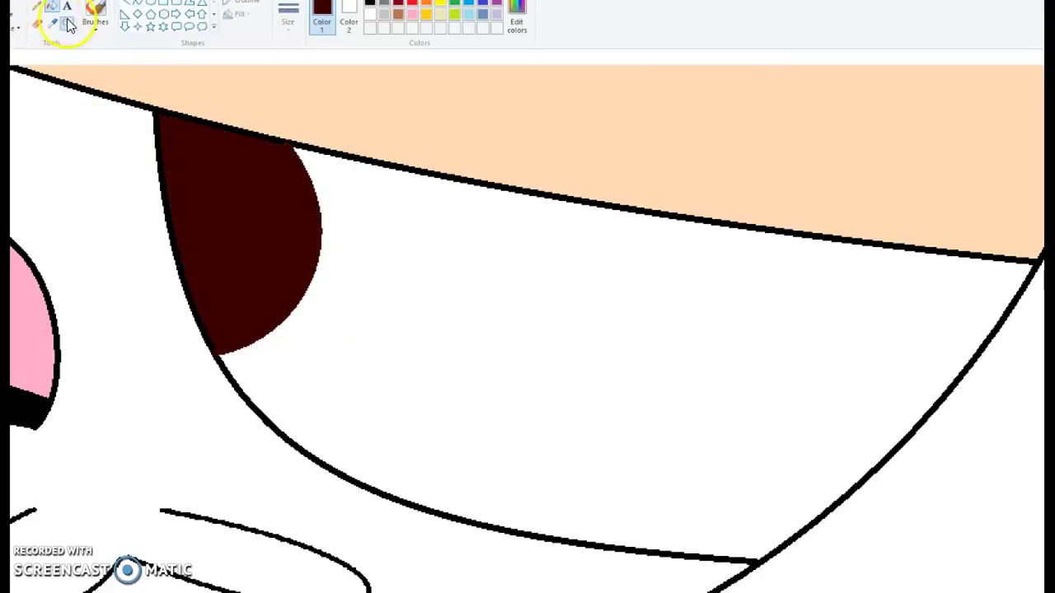
Sample bright pink from the reference character's eye and draw a wider iris curve around the dark maroon pupil.
left_click(67, 23)
right_click(66, 144)
right_click(66, 145)
right_click(65, 144)
right_click(64, 143)
left_click(63, 140)
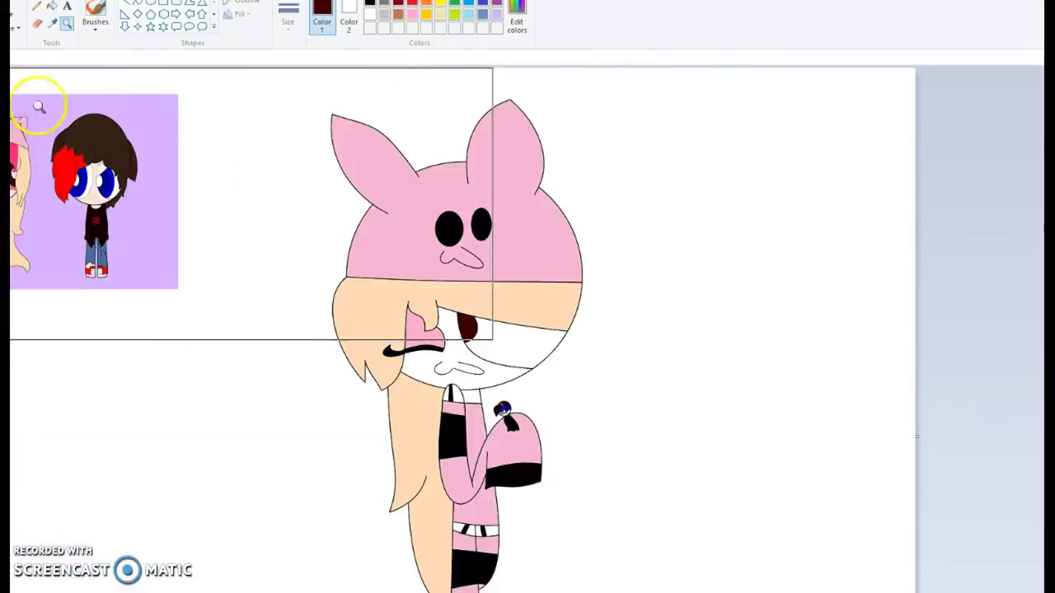
left_click(53, 27)
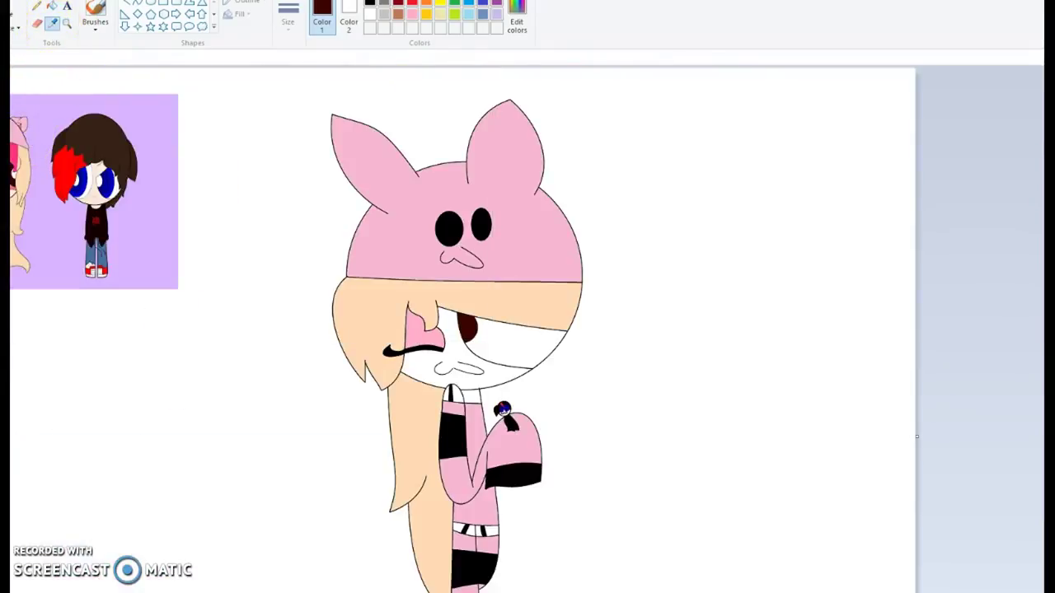
left_click(68, 25)
left_click(560, 361)
left_click(448, 278)
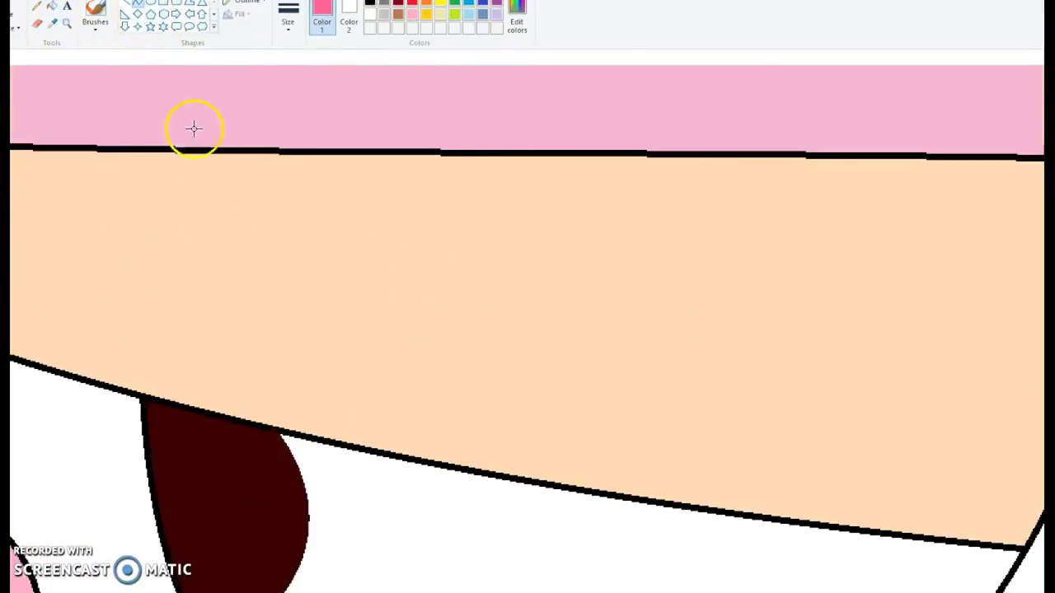
scroll(194, 128, "down", 3)
mouse_move(353, 190)
left_mouse_down()
mouse_move(248, 473)
mouse_move(262, 437)
left_mouse_up()
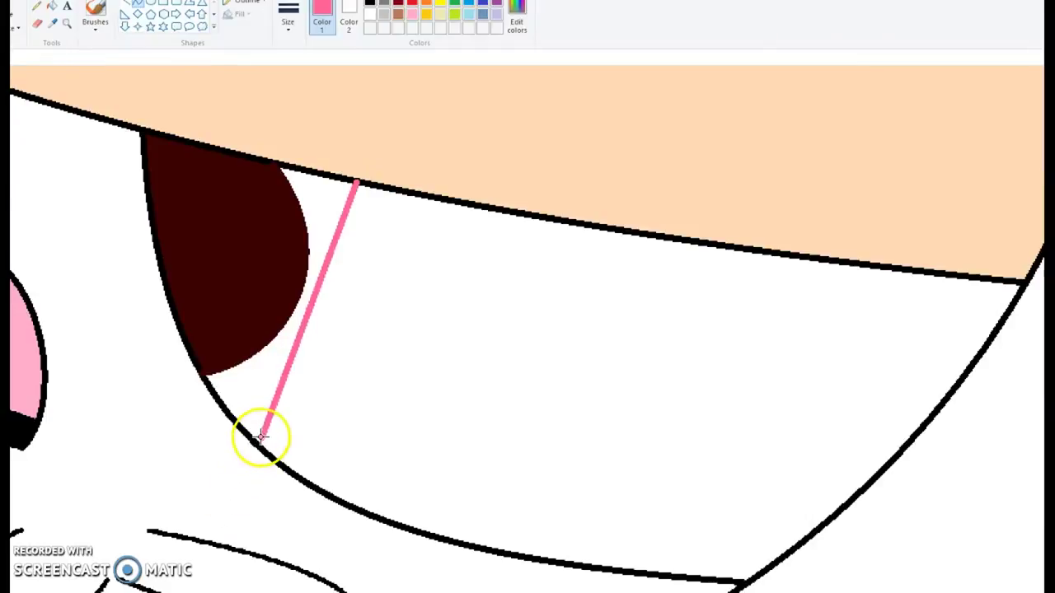
left_click(451, 379)
left_click_drag(449, 381, 347, 445)
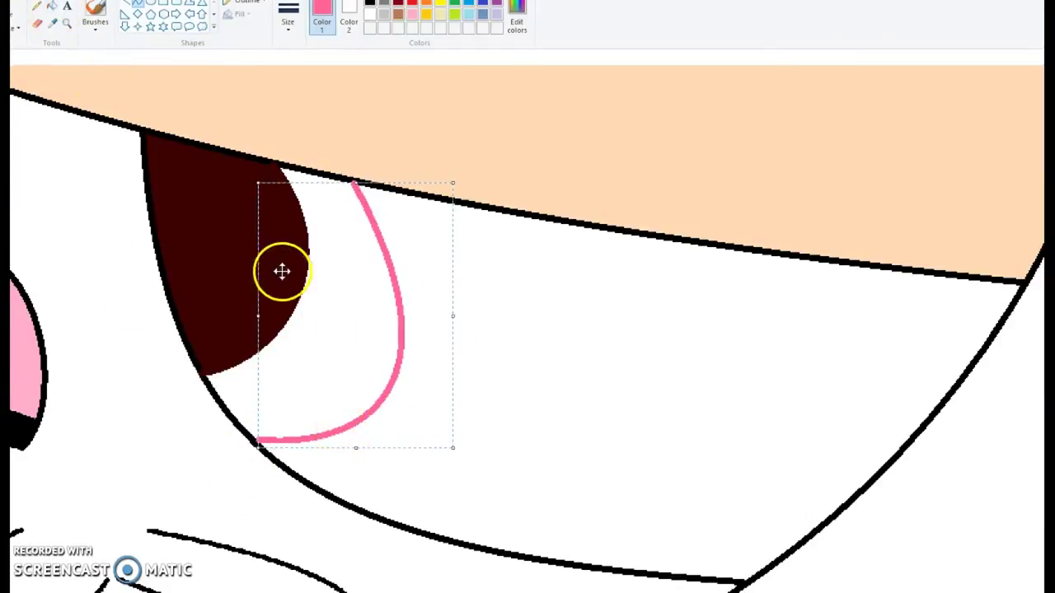
Fill the iris area between the dark pupil and the pink curve with the same bright pink.
left_click(51, 8)
left_click(275, 296)
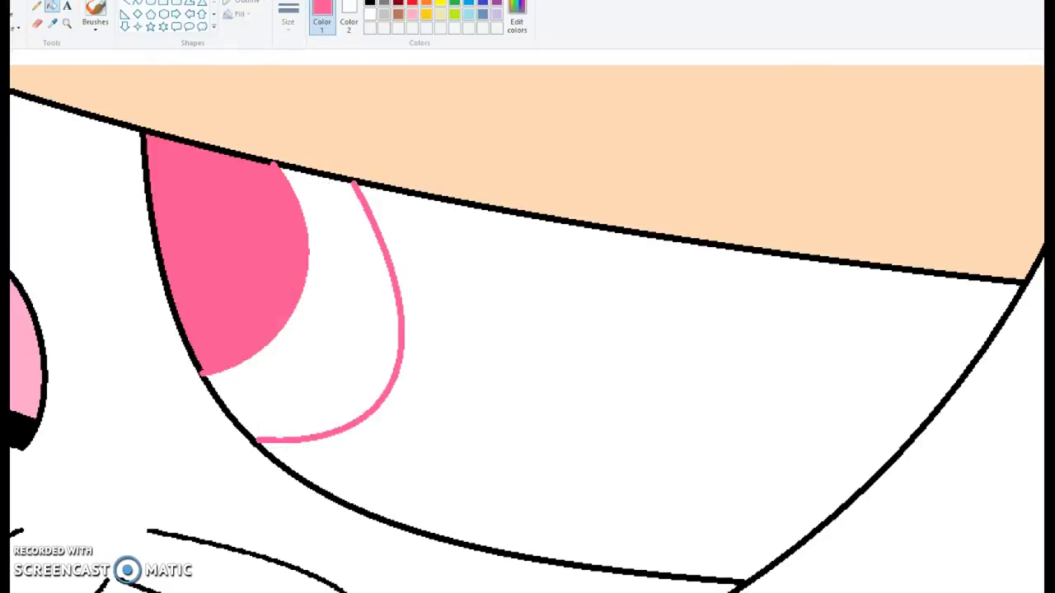
key("ctrl+z")
left_click(316, 301)
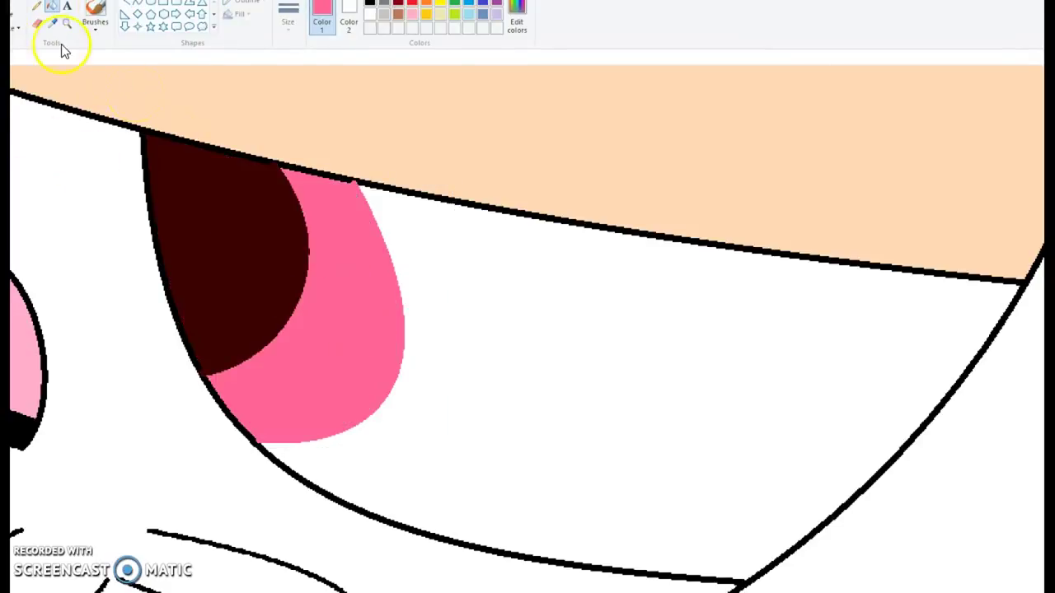
Define a light peach skin colour with red 254, green 210 and blue 171 as the drawing colour.
right_click(98, 116)
right_click(103, 136)
right_click(112, 171)
right_click(124, 183)
right_click(155, 204)
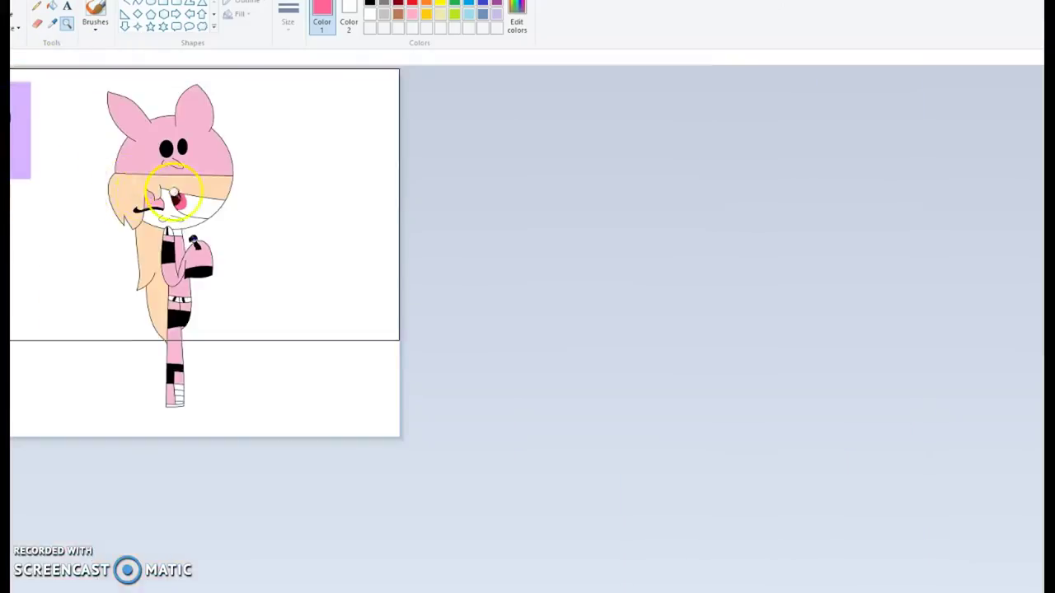
left_click(319, 200)
left_click(516, 18)
left_click(509, 215)
left_click(632, 215)
left_click(629, 231)
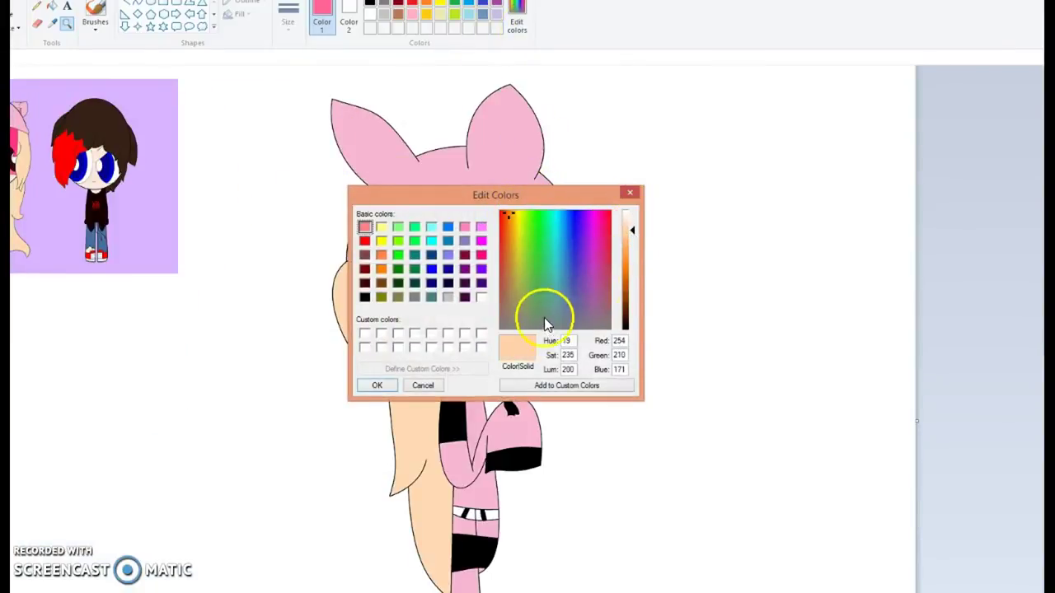
left_click(377, 388)
Fill the face, the hand sections beside the black strip, the neck and the small figure's face with the peach skin colour.
left_click(519, 419)
left_click(553, 408)
scroll(412, 280, "up", 4)
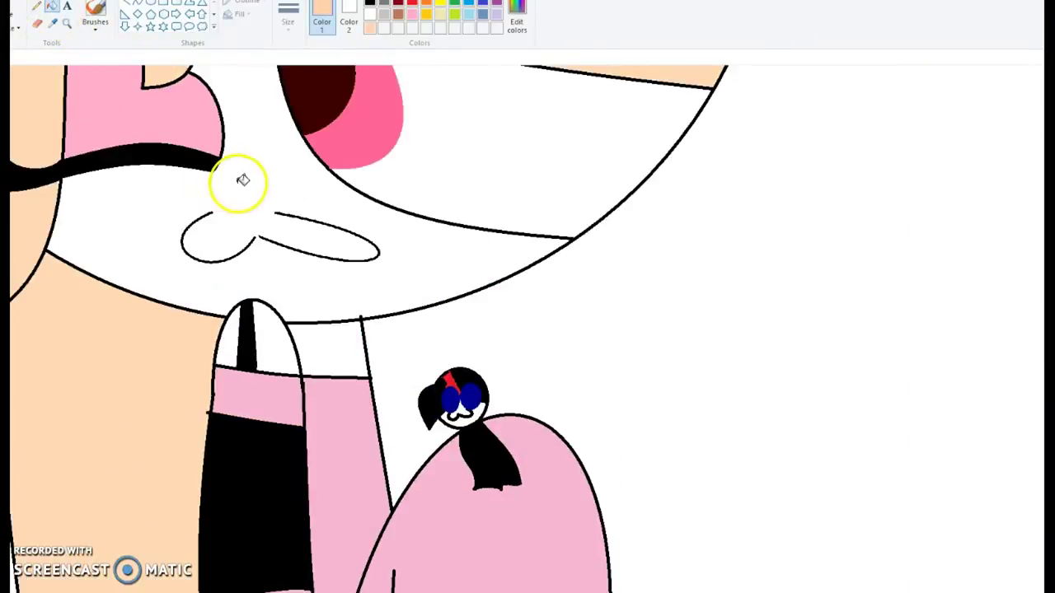
left_click(244, 180)
left_click(229, 335)
left_click(279, 344)
left_click(338, 354)
scroll(376, 287, "down", 3)
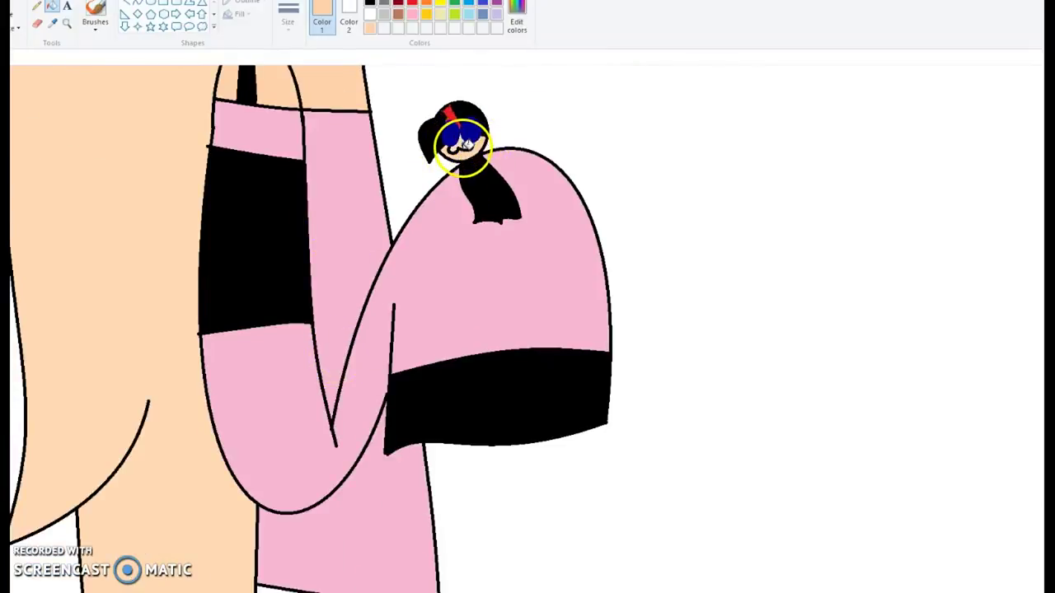
Fill the four white sections of the waistband between the black straps with the peach skin colour.
scroll(453, 215, "down", 4)
scroll(320, 201, "up", 1)
left_click(284, 215)
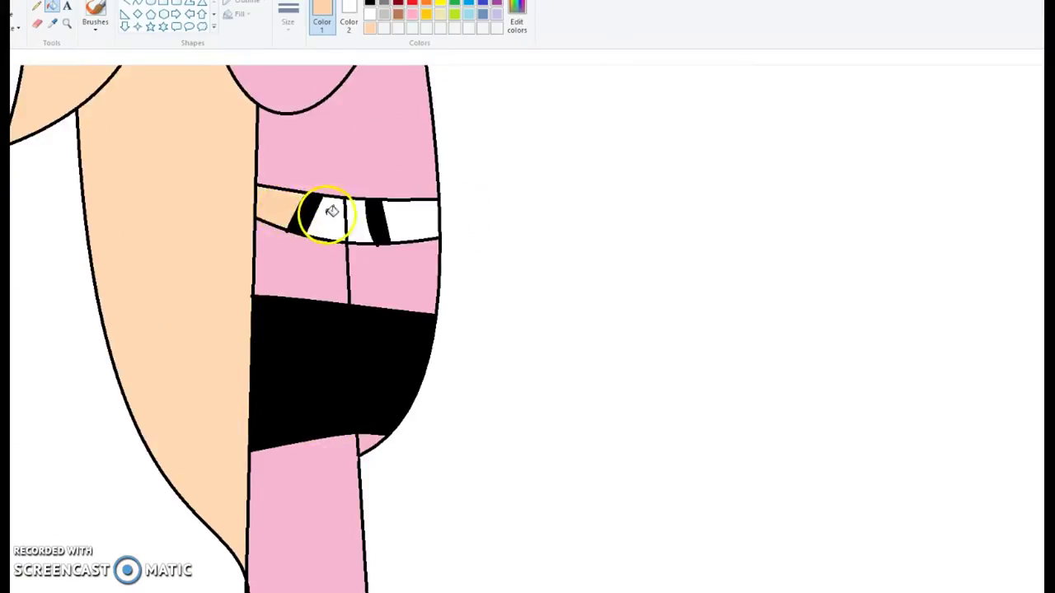
left_click(329, 218)
left_click(359, 216)
left_click(419, 221)
scroll(111, 377, "up", 4)
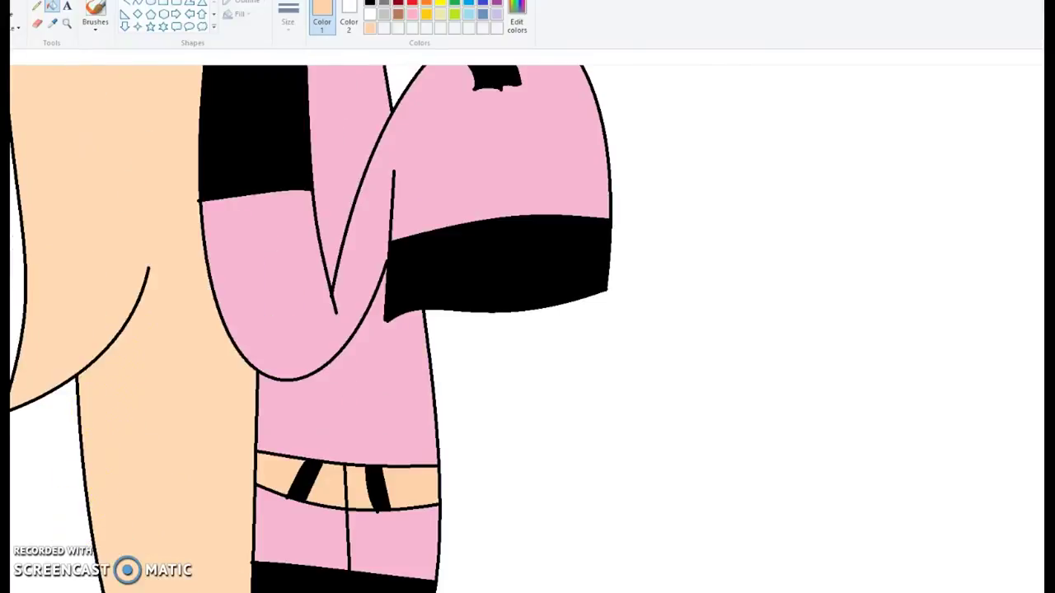